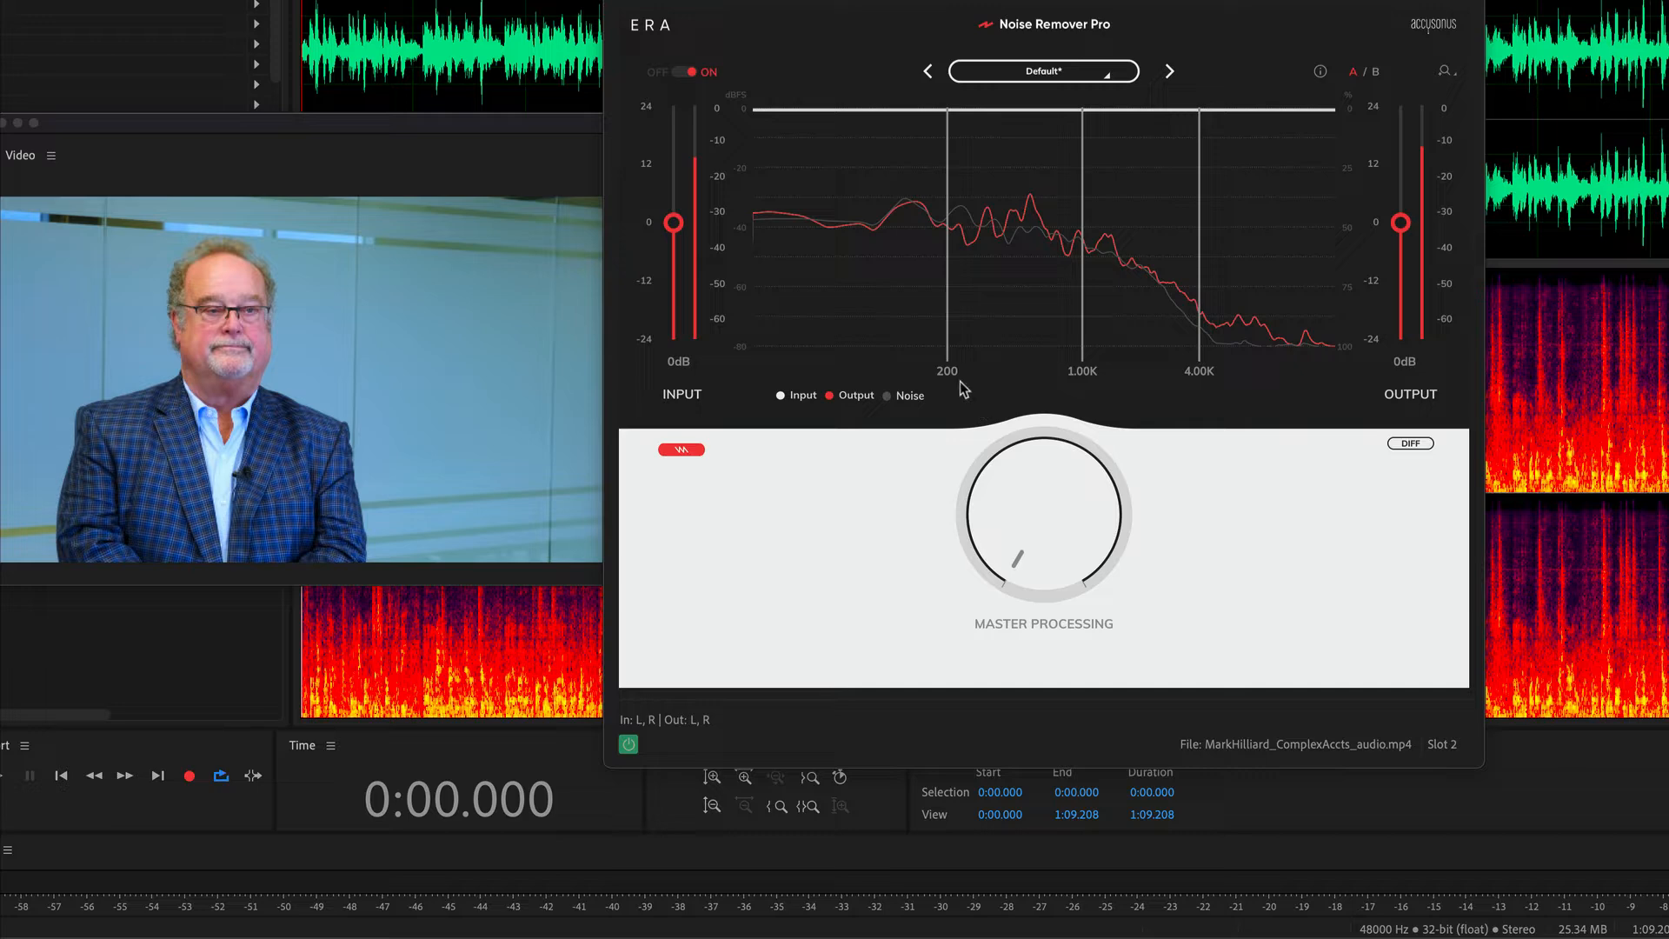
Play the interview clip, compare it with Noise Remover Pro bypassed, and raise the effect's master processing to about 68%.
{"action": "mouse_move", "coordinate": [954, 375]}
{"action": "key", "text": "space"}
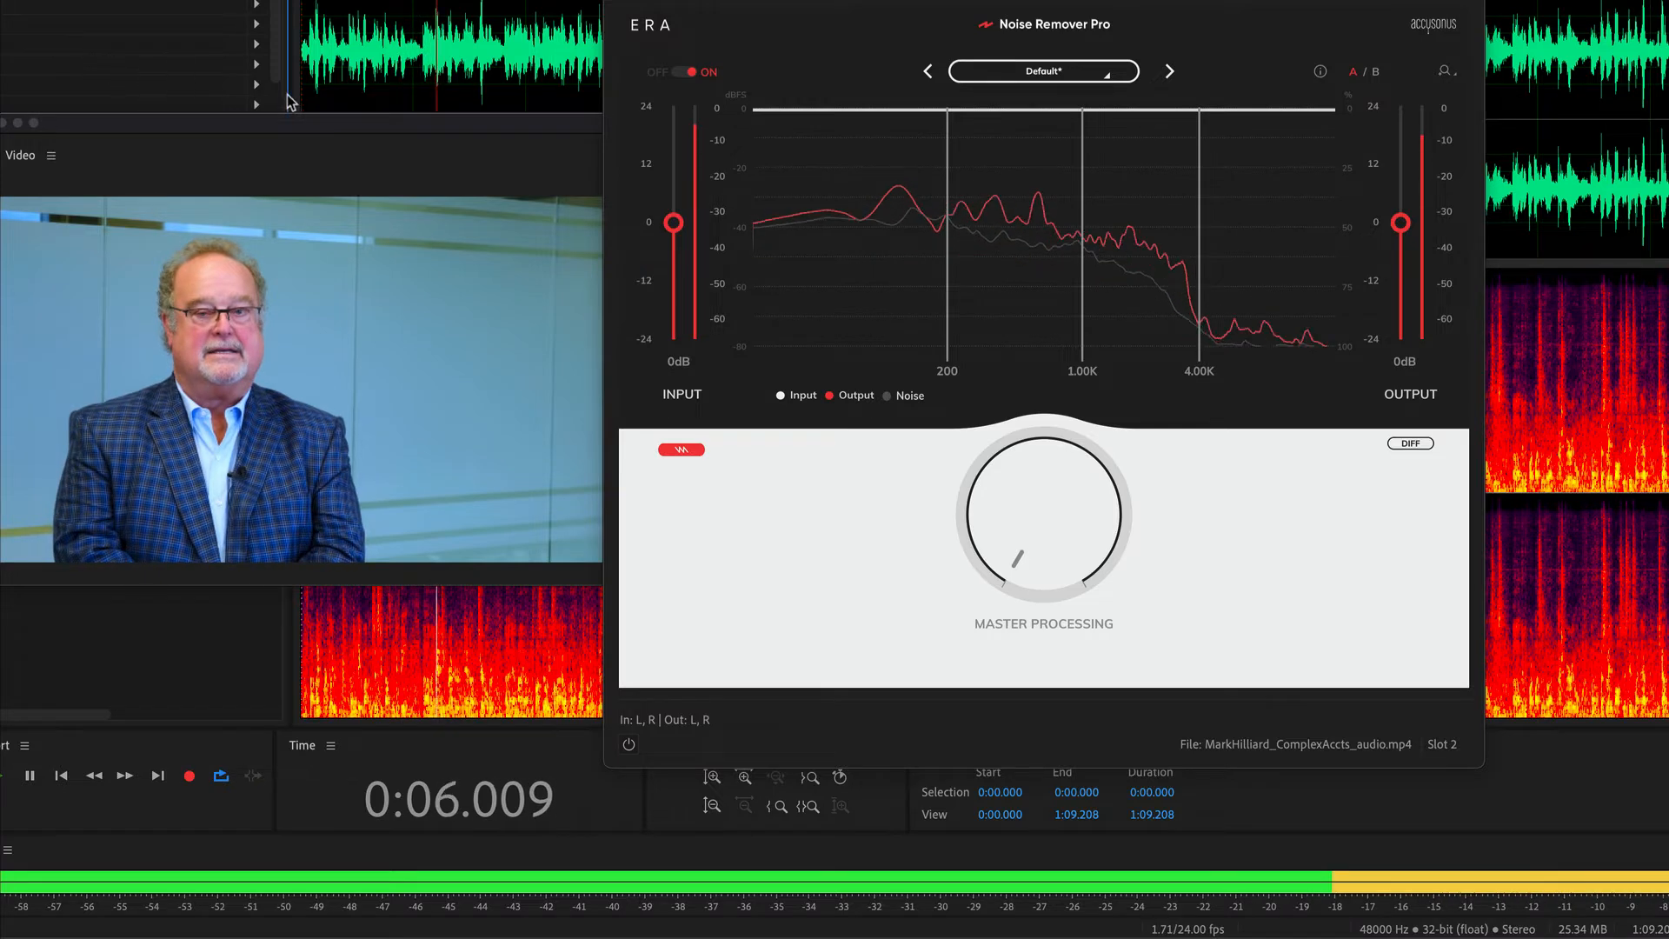
{"action": "key", "text": "space"}
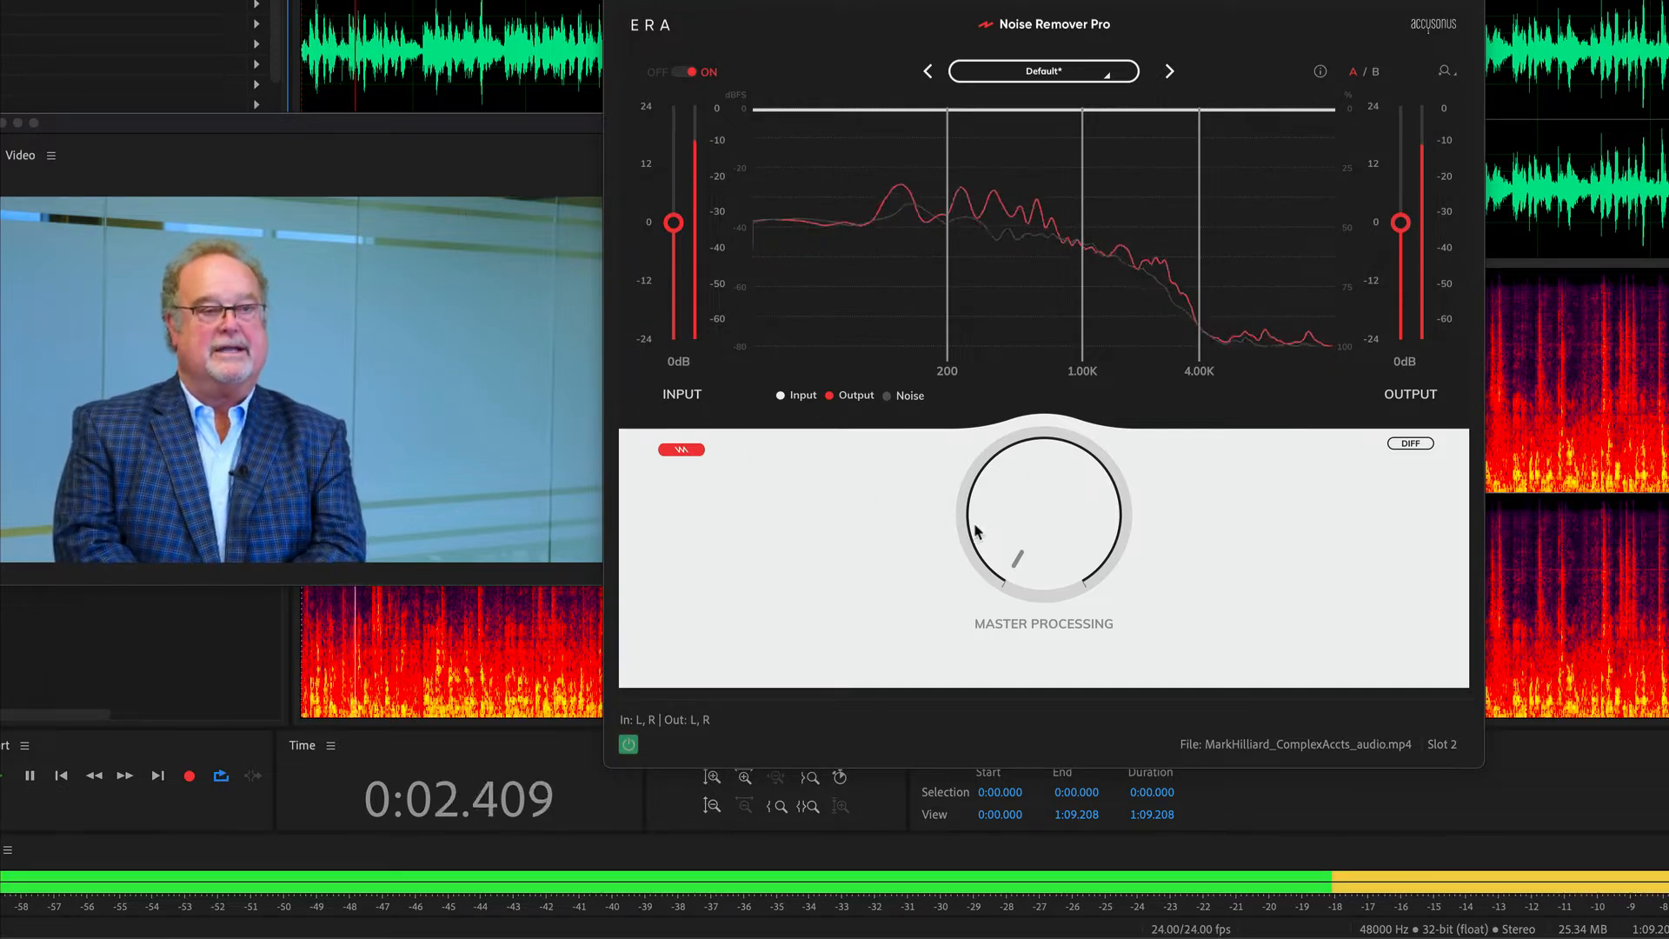
{"action": "left_click_drag", "start_coordinate": [1002, 524], "coordinate": [1018, 338]}
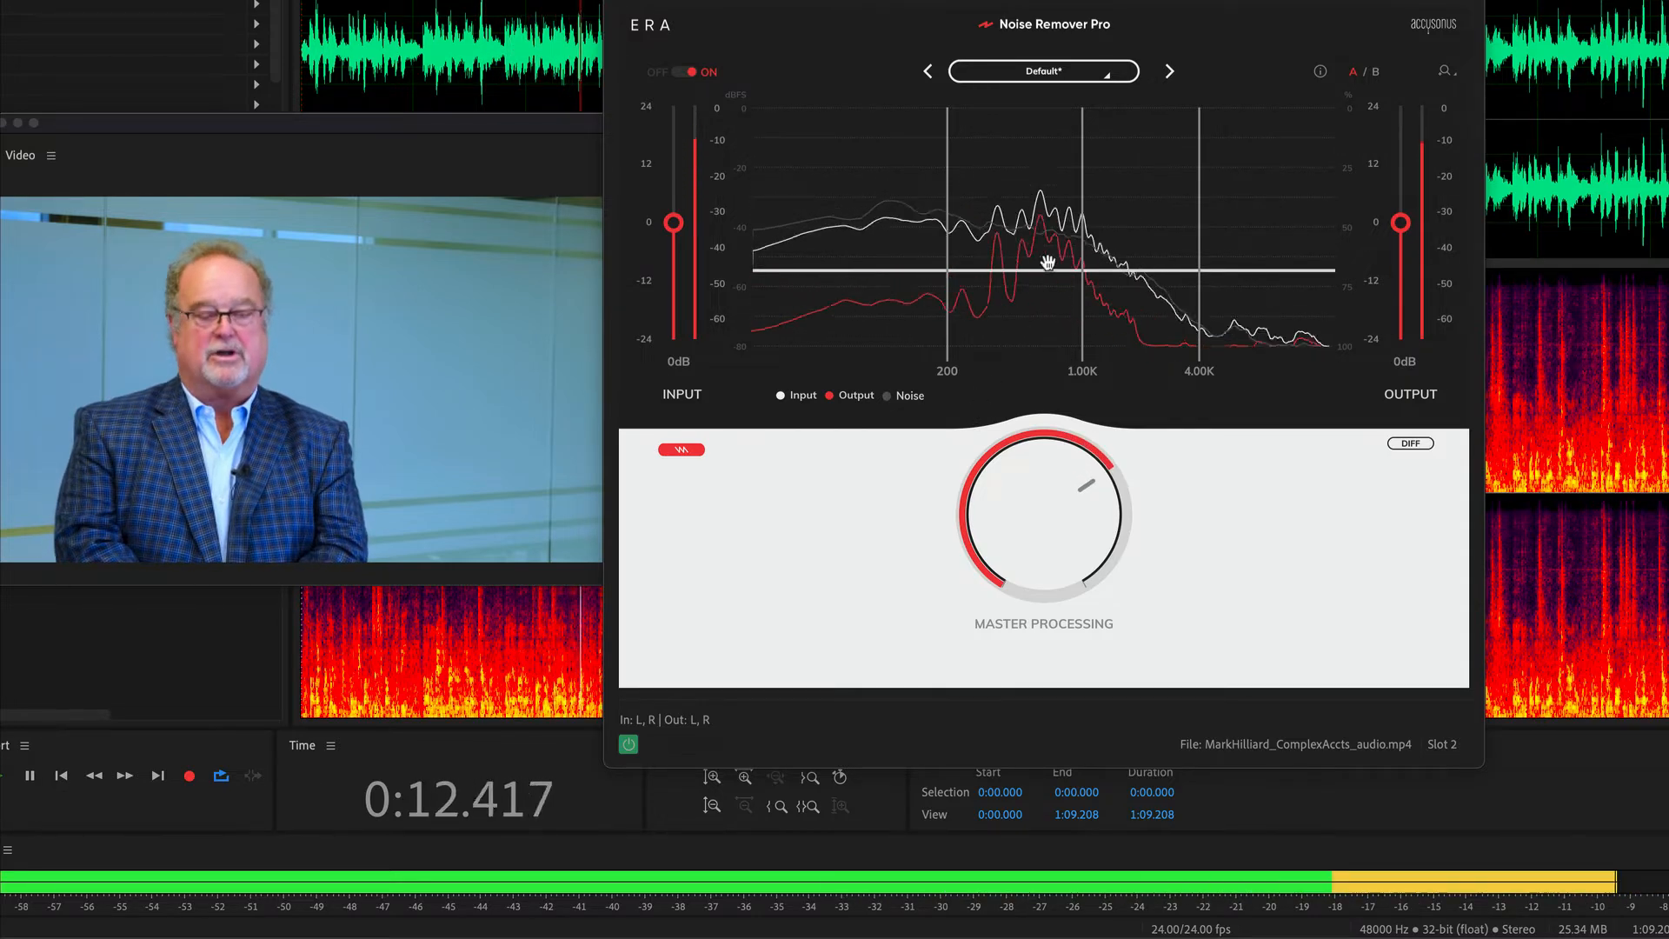
Move the two lower band dividers to 100 Hz and 1.55 kHz and set the 1.55–4 kHz band's processing to about 92%.
{"action": "left_click_drag", "start_coordinate": [1083, 359], "coordinate": [1120, 359]}
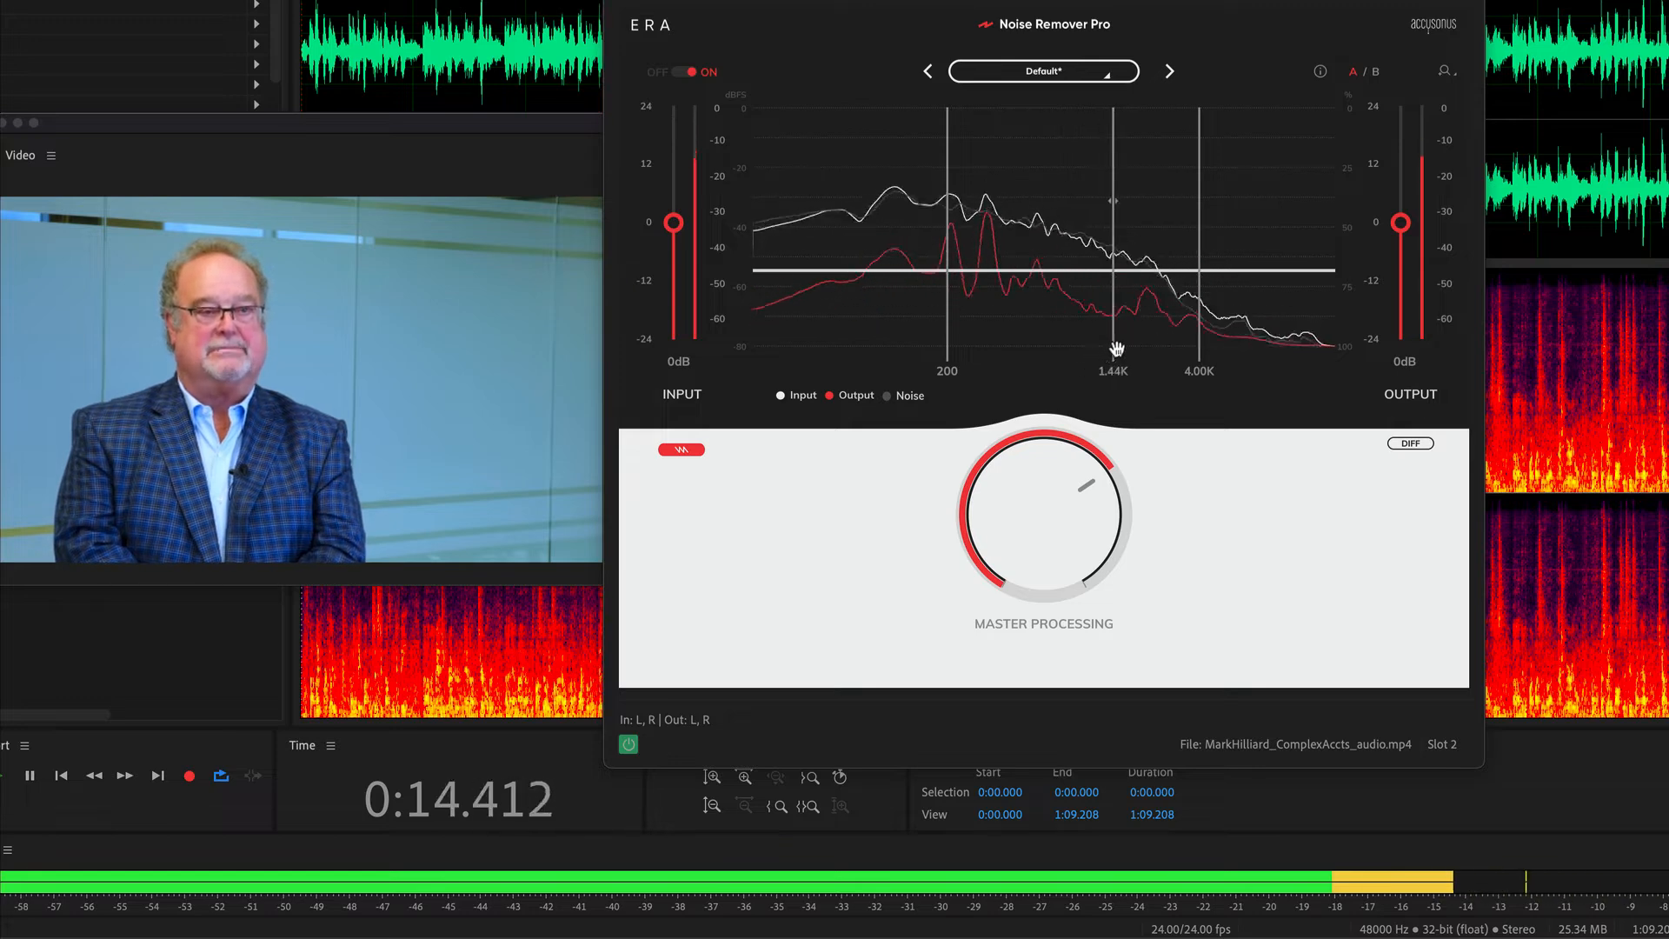
{"action": "mouse_move", "coordinate": [1130, 209]}
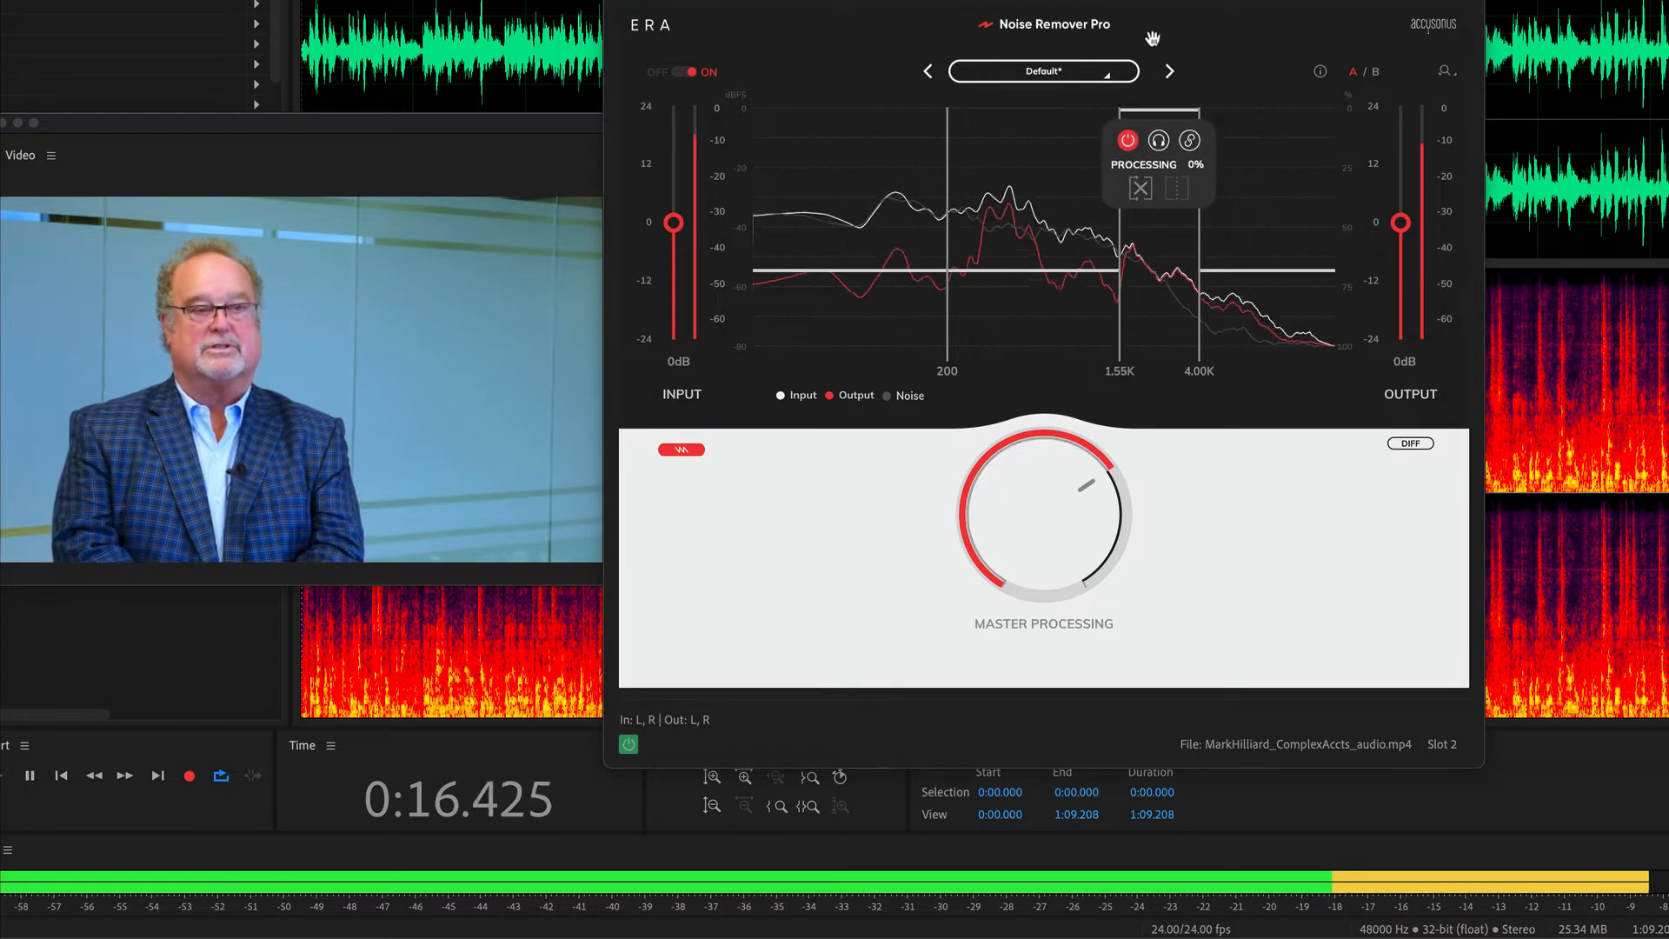
{"action": "left_click_drag", "start_coordinate": [1157, 269], "coordinate": [1106, 327]}
{"action": "key", "text": "space"}
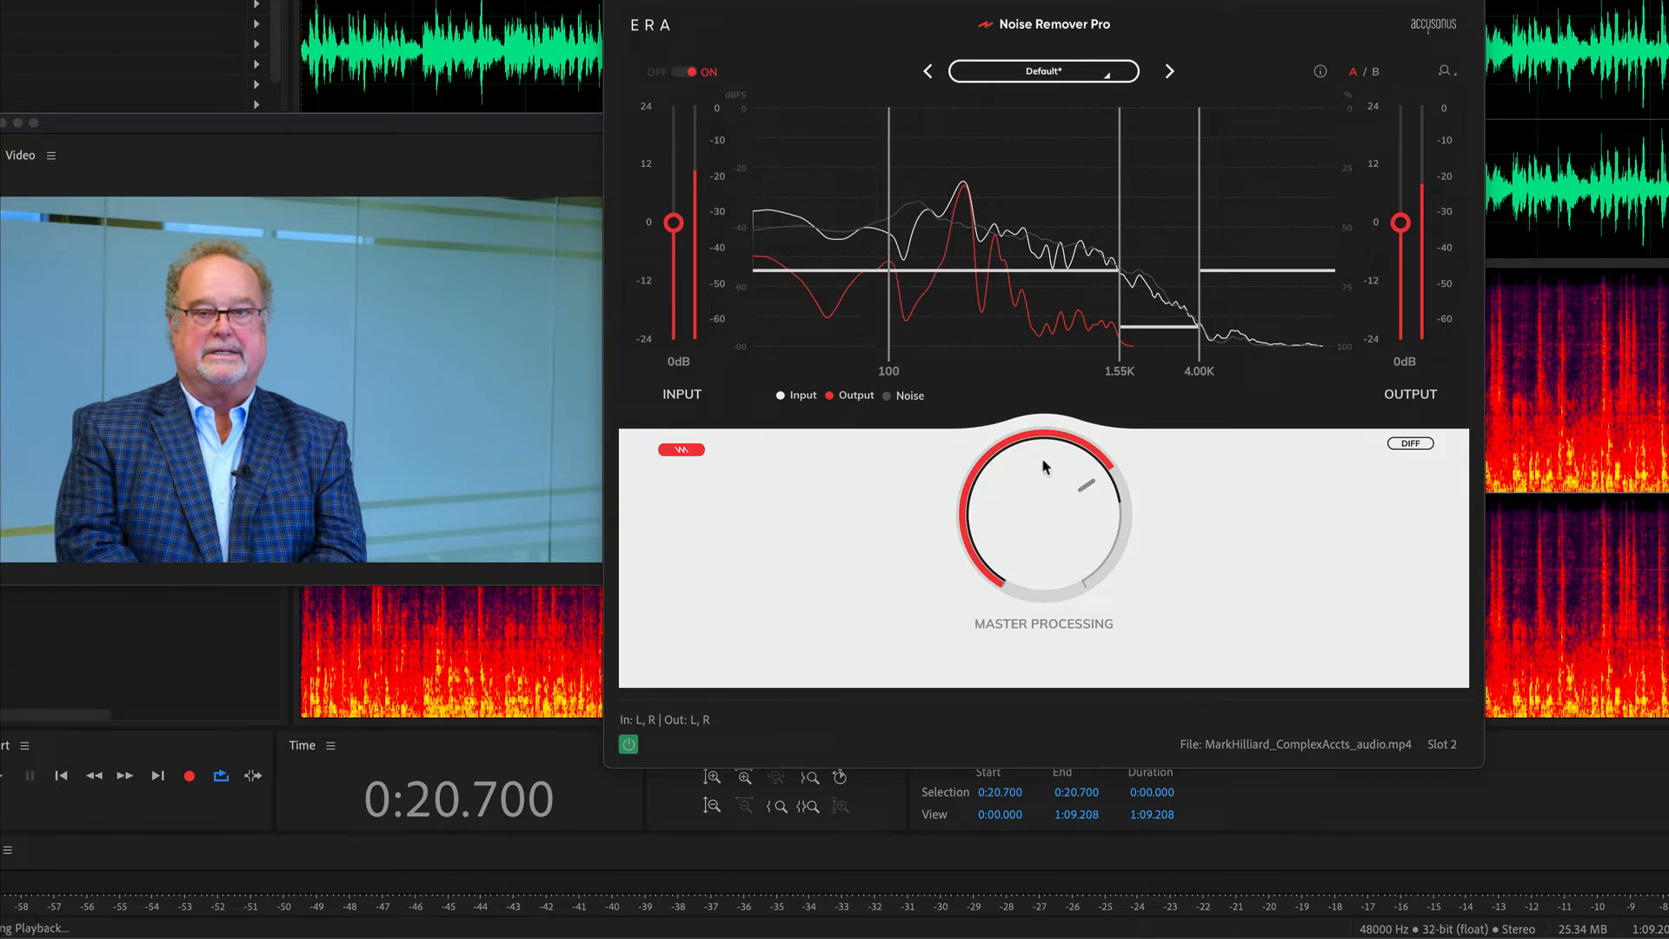
Raise the master processing until the low bands reach 77%, and reduce the processing above 4 kHz to about 33%.
{"action": "left_click_drag", "start_coordinate": [1056, 474], "coordinate": [1059, 461]}
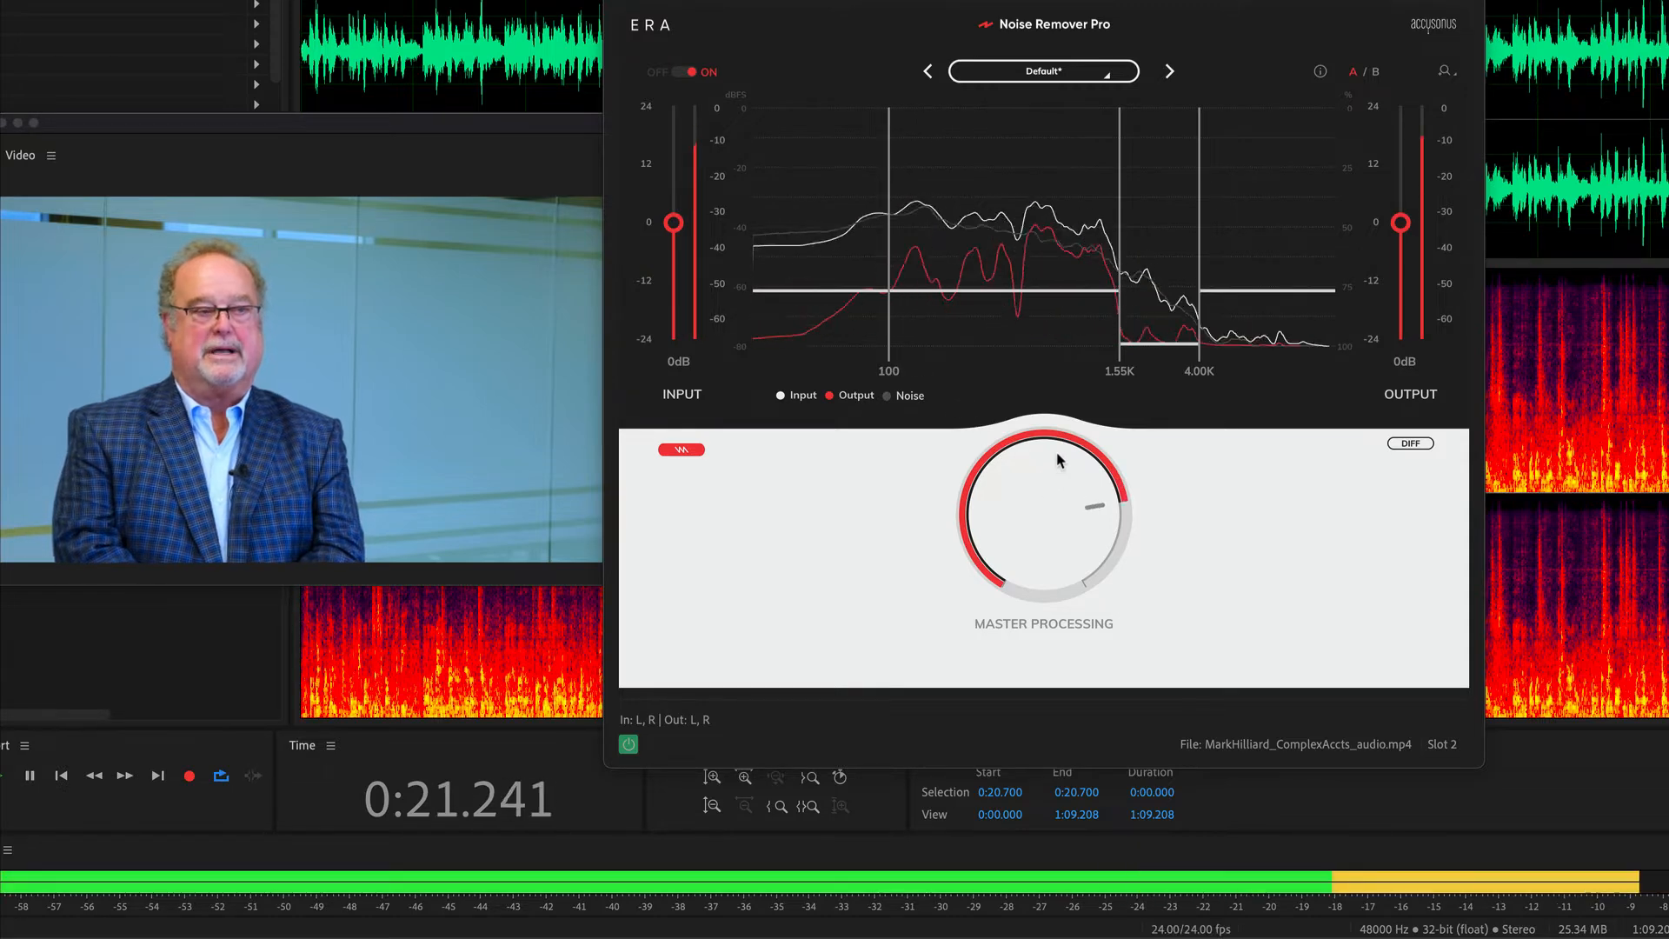
{"action": "left_click_drag", "start_coordinate": [1272, 291], "coordinate": [1265, 187]}
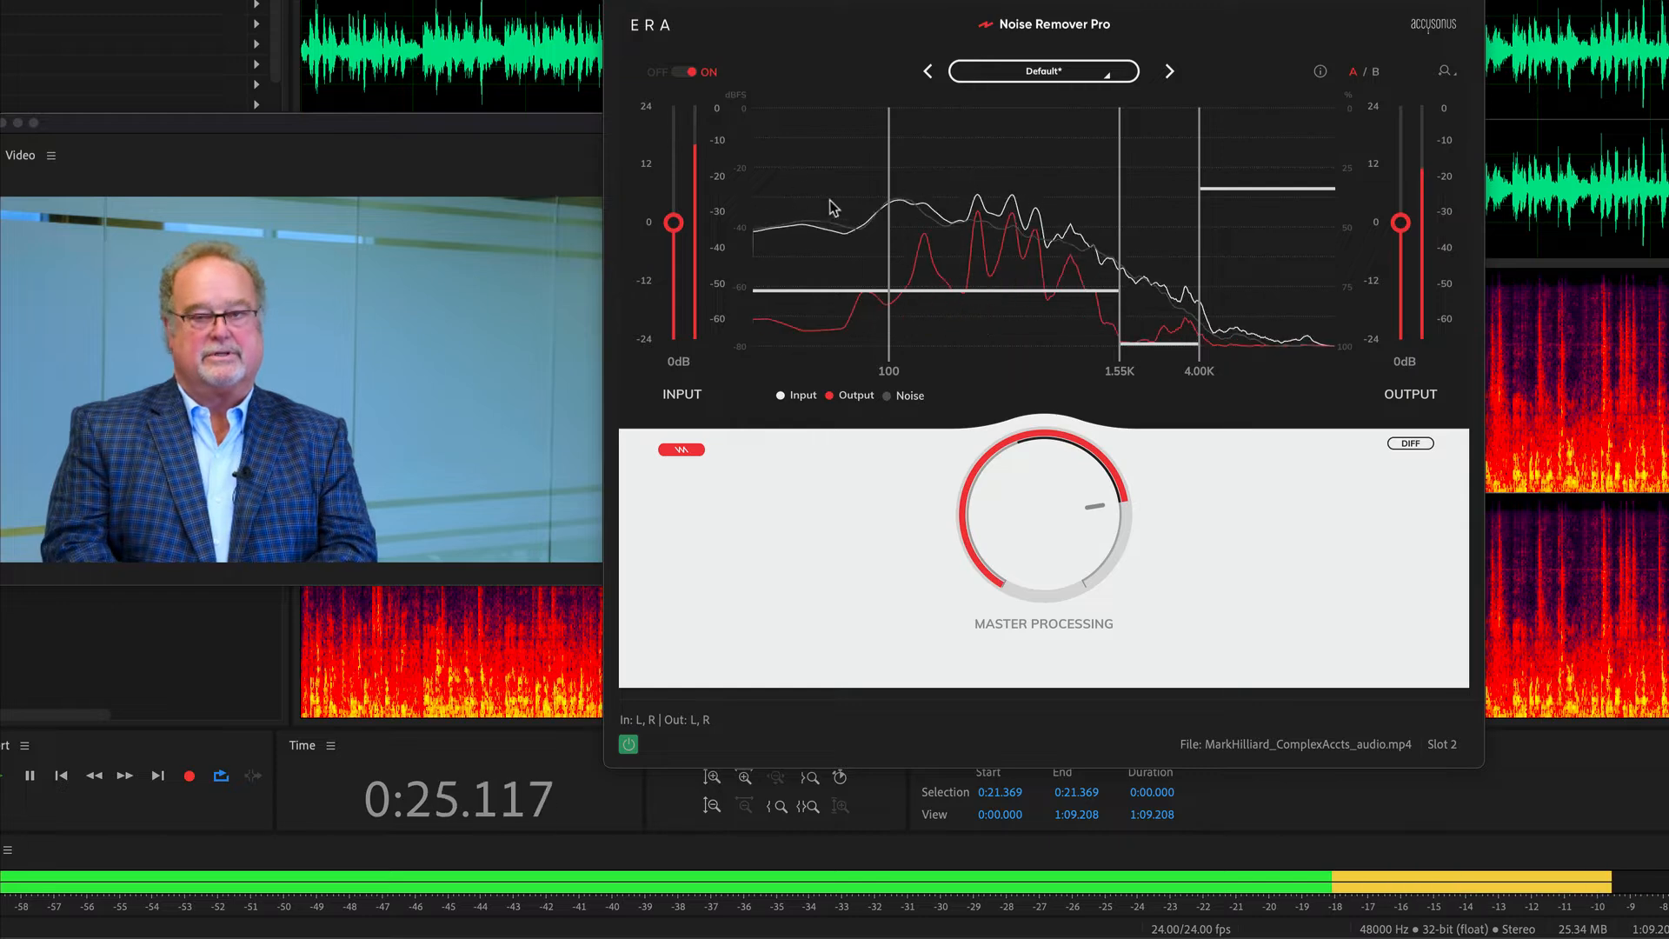
{"action": "mouse_move", "coordinate": [849, 290]}
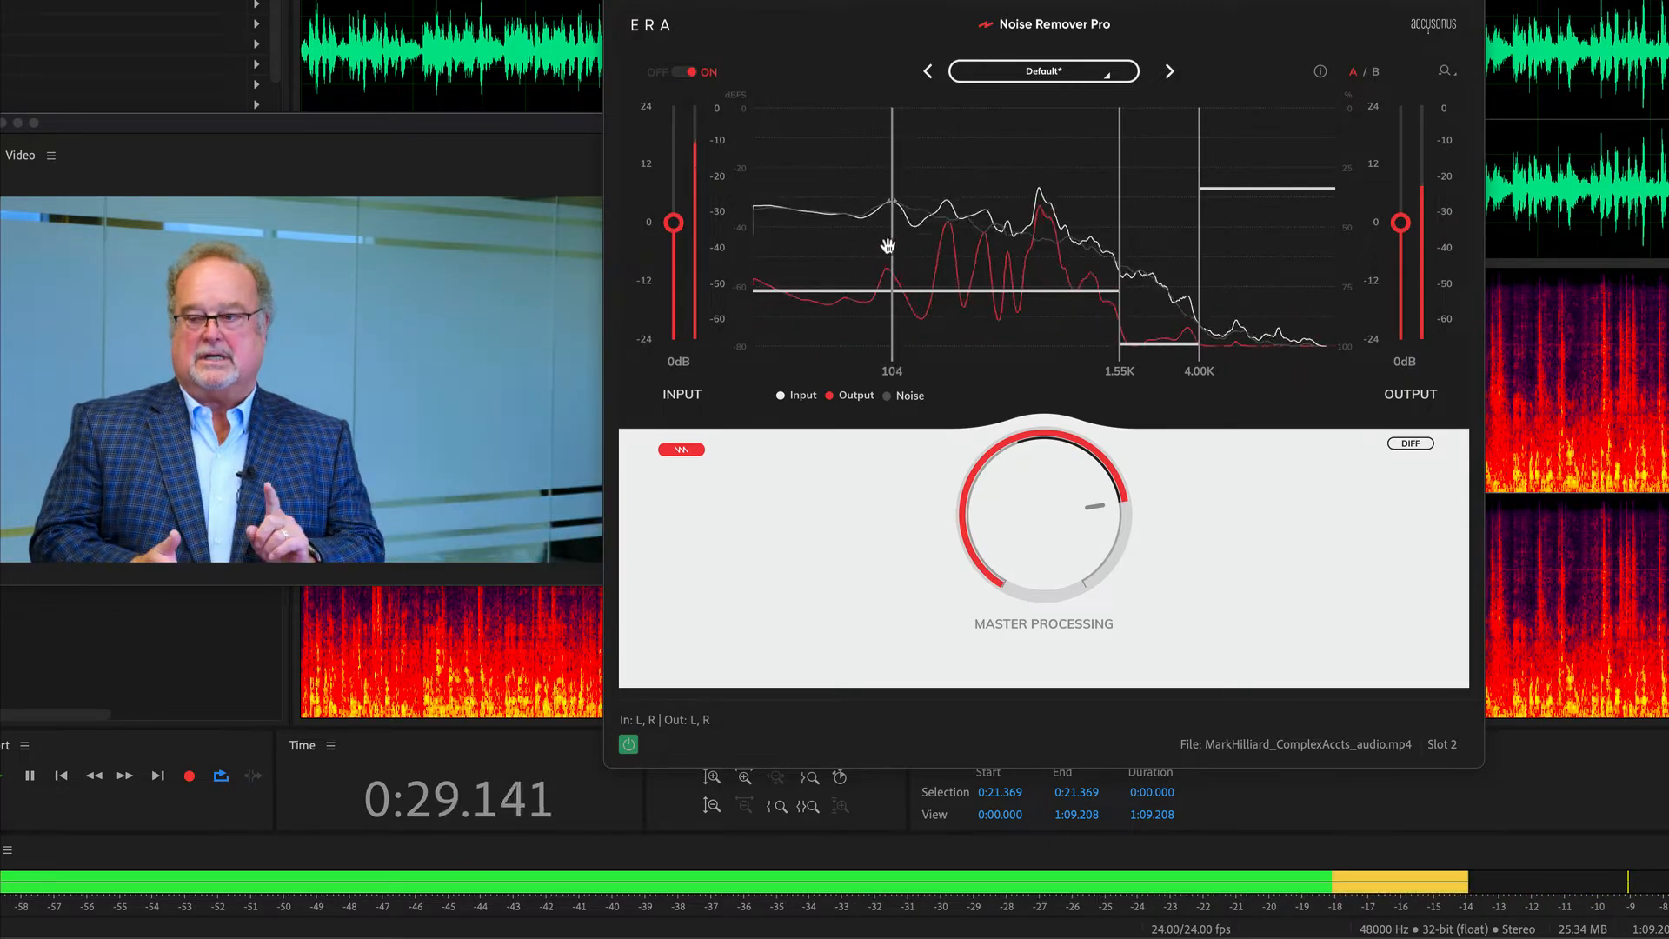
{"action": "mouse_move", "coordinate": [1173, 326]}
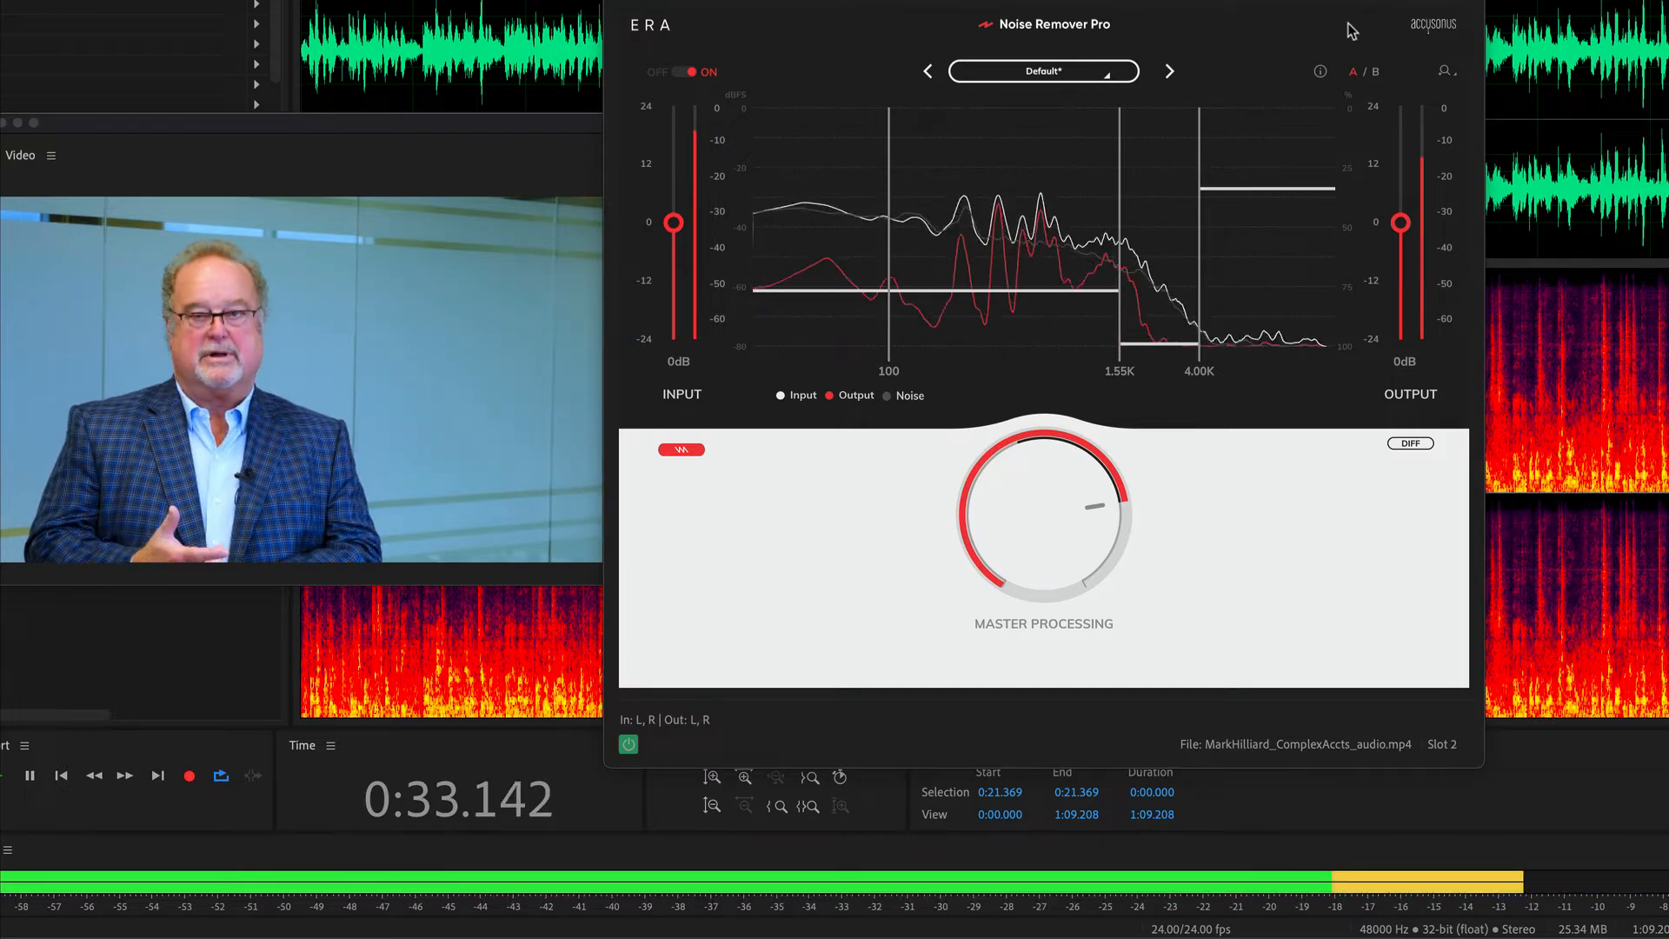
{"action": "mouse_move", "coordinate": [878, 267]}
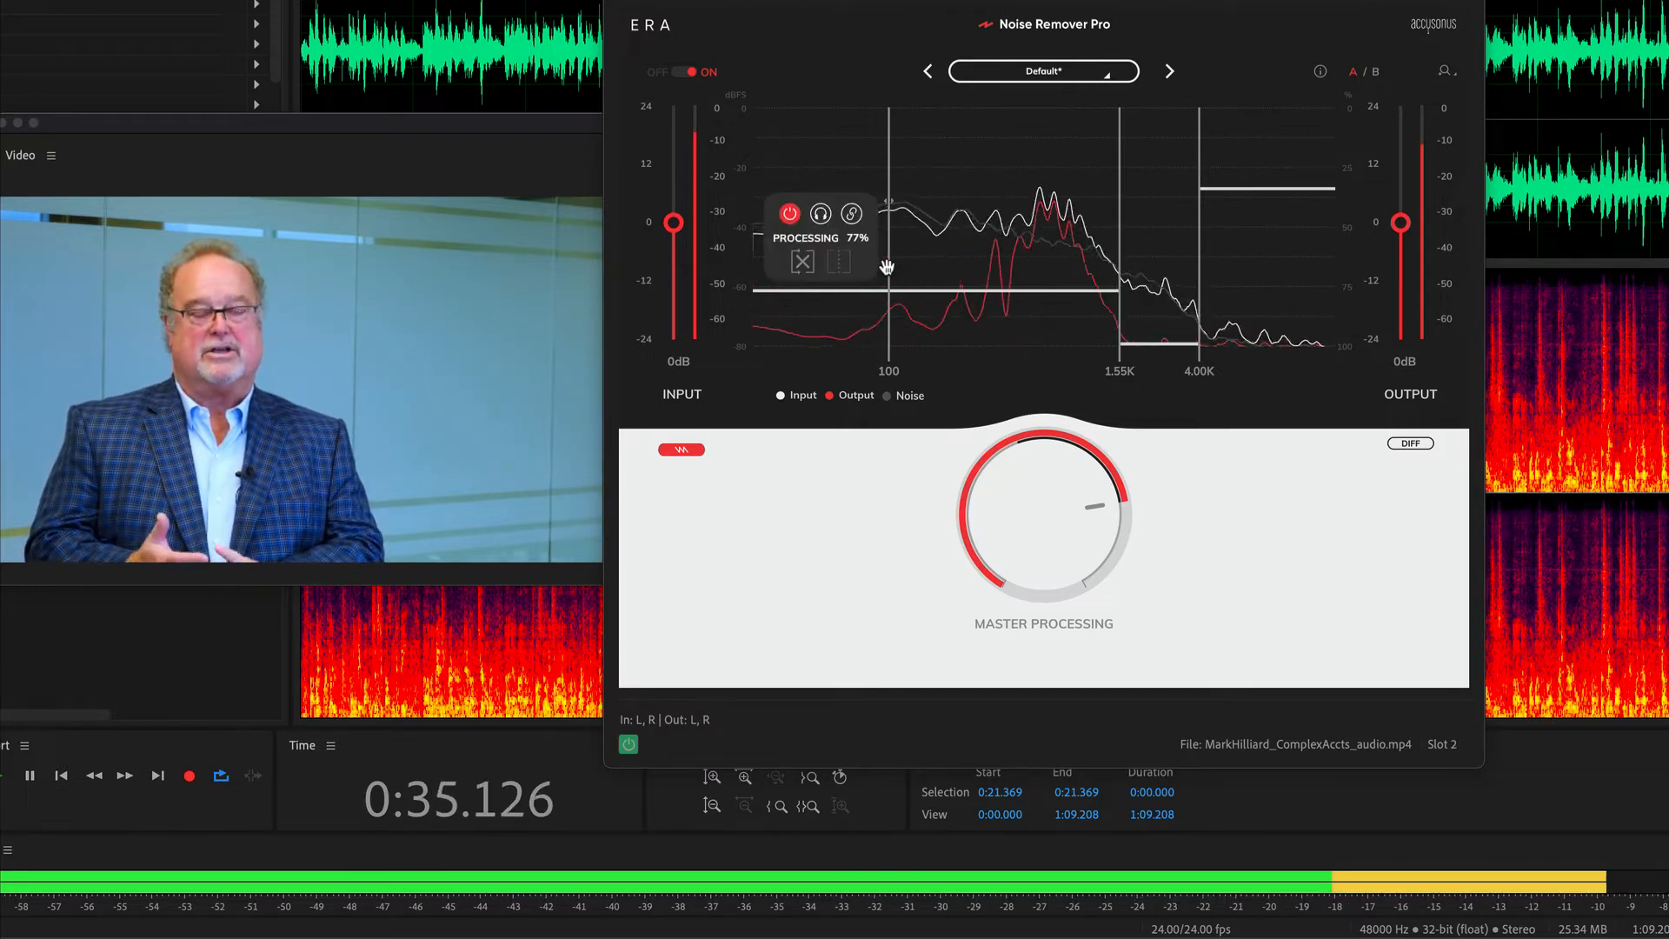
{"action": "key", "text": "space"}
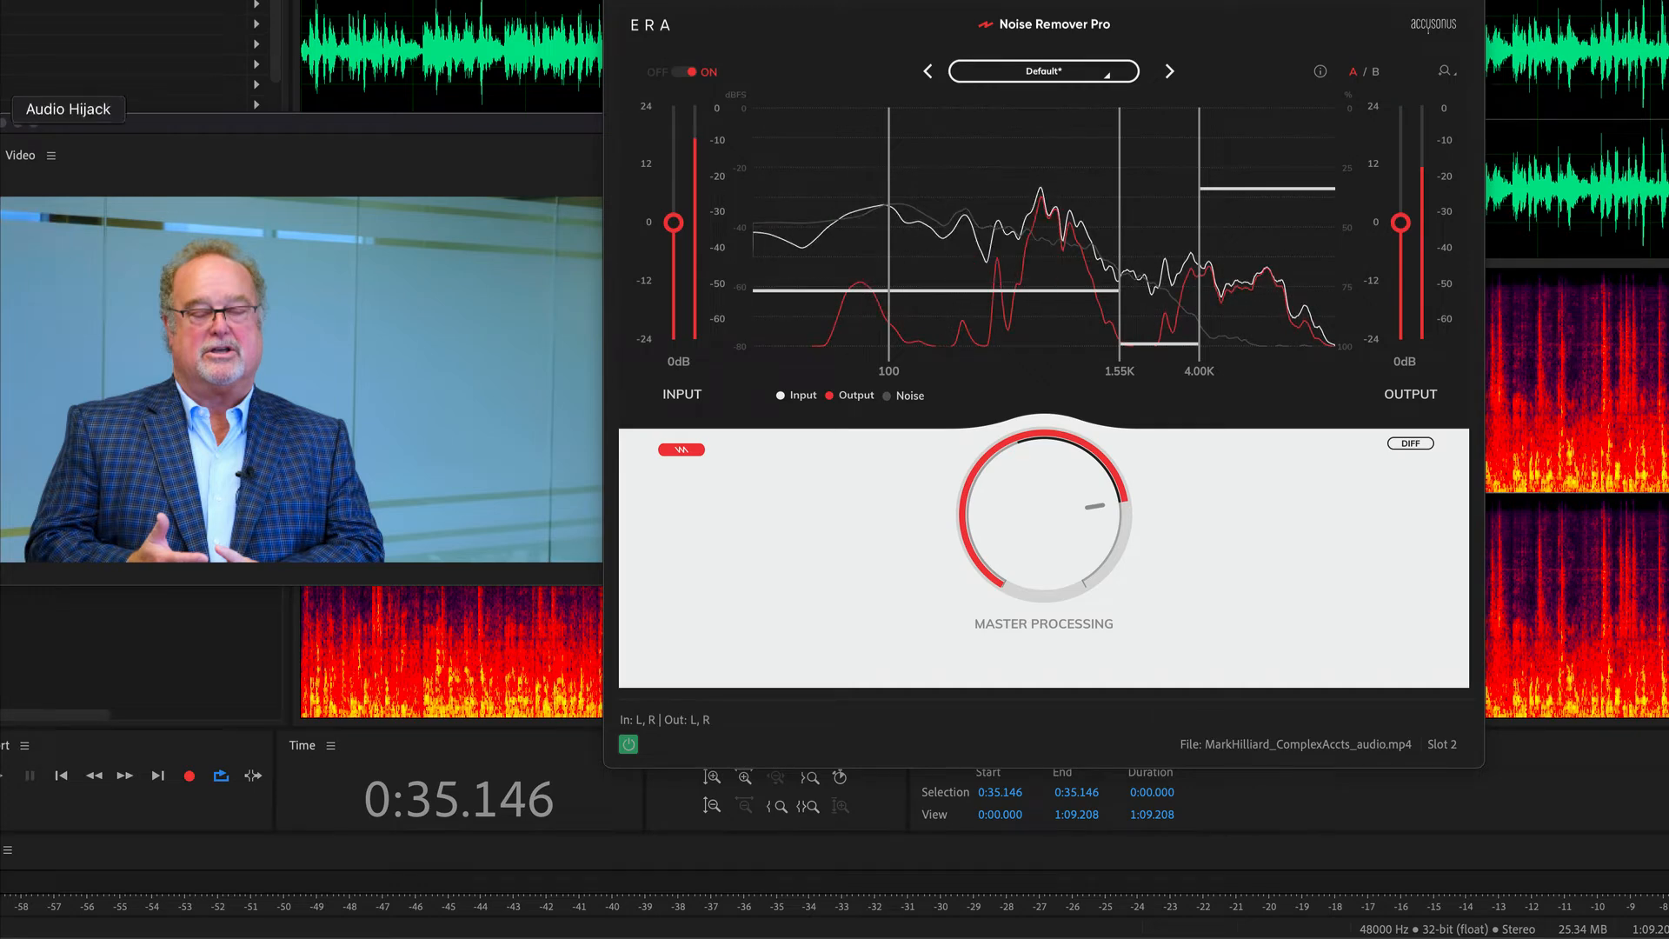
Audition the Camera Noise, Detailed Denoise, Enviromental Noise and Extreme Denoise presets on the clip, toggling the effect's bypass to compare.
{"action": "left_click", "coordinate": [1060, 76]}
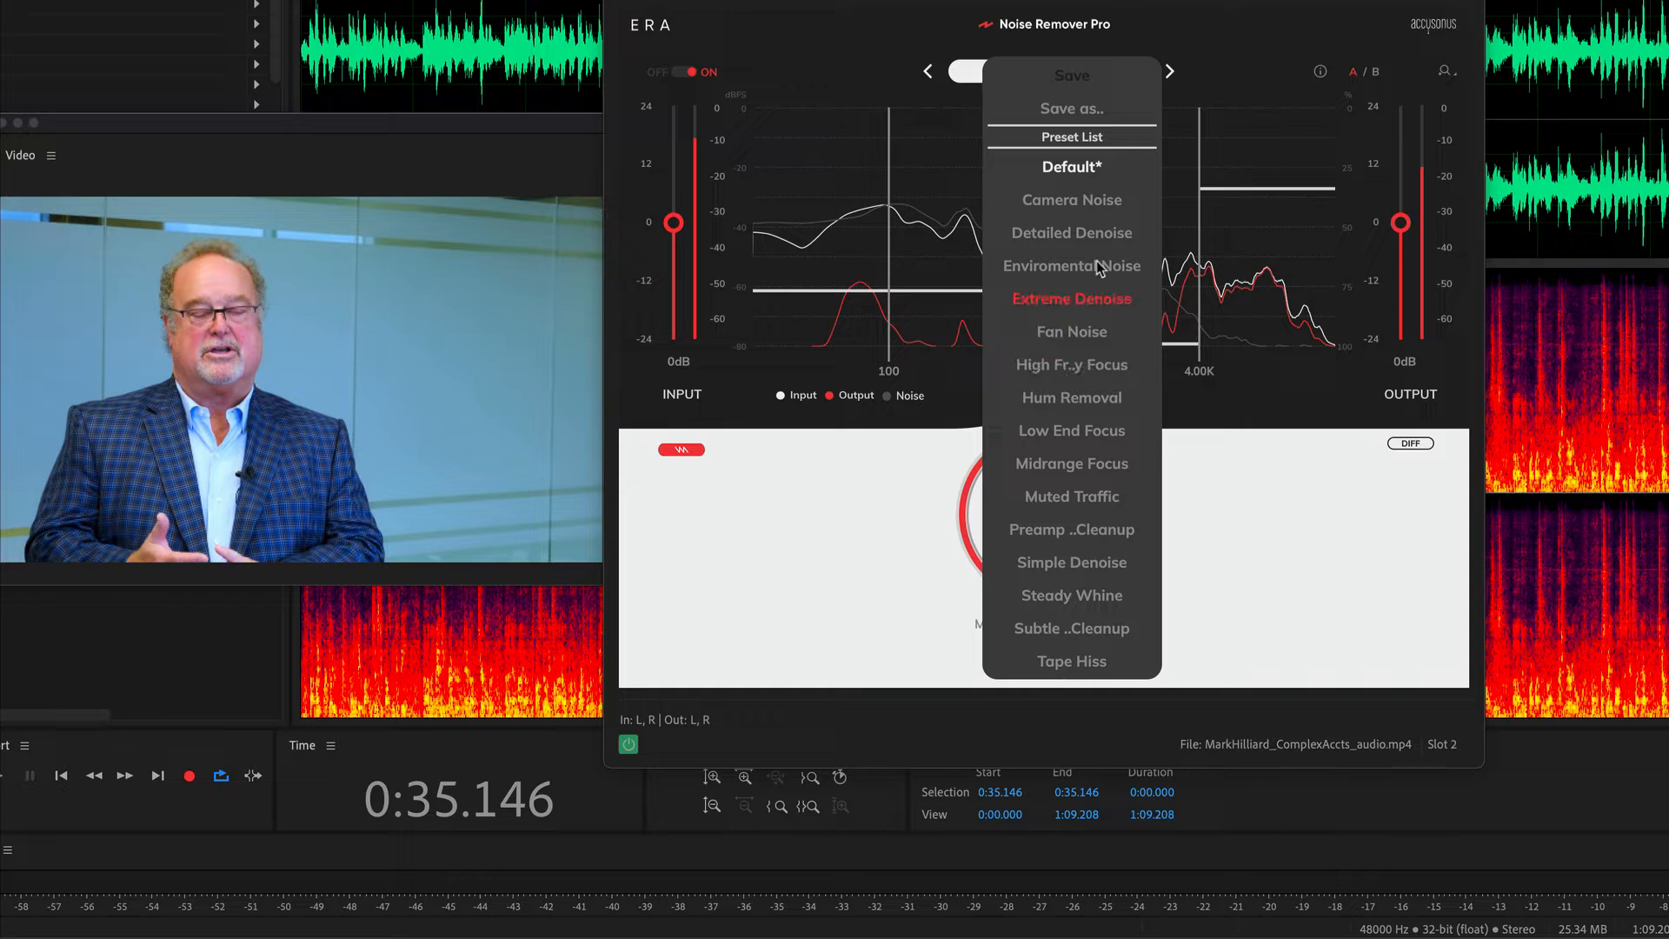
{"action": "left_click", "coordinate": [1068, 202]}
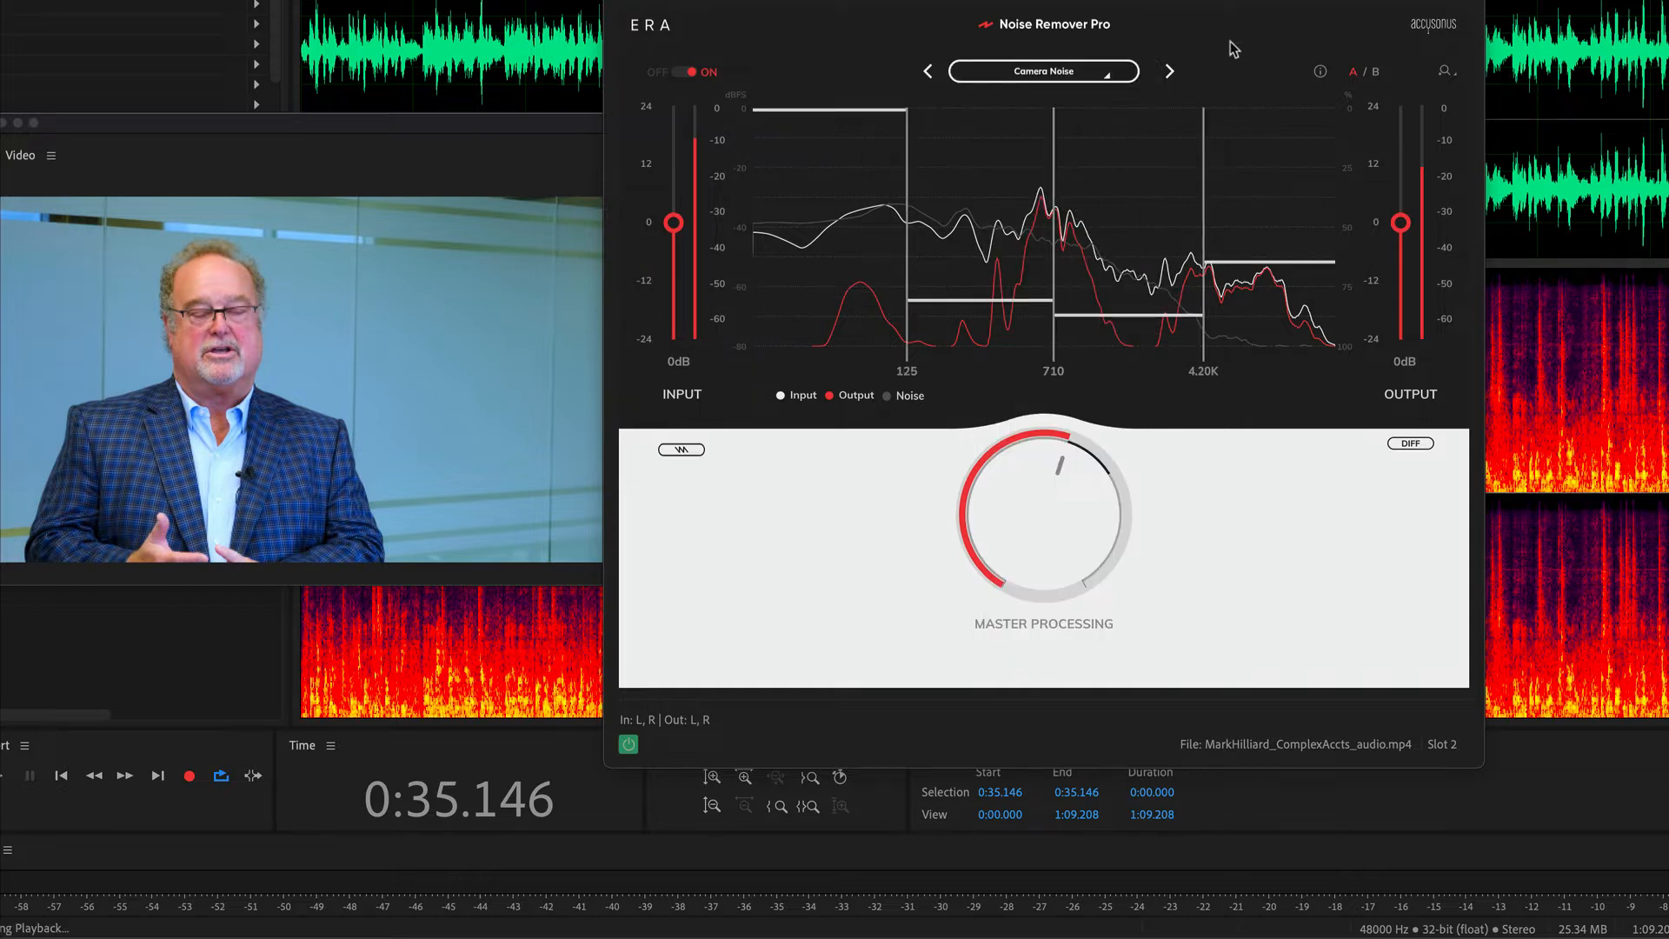
{"action": "left_click", "coordinate": [1171, 72]}
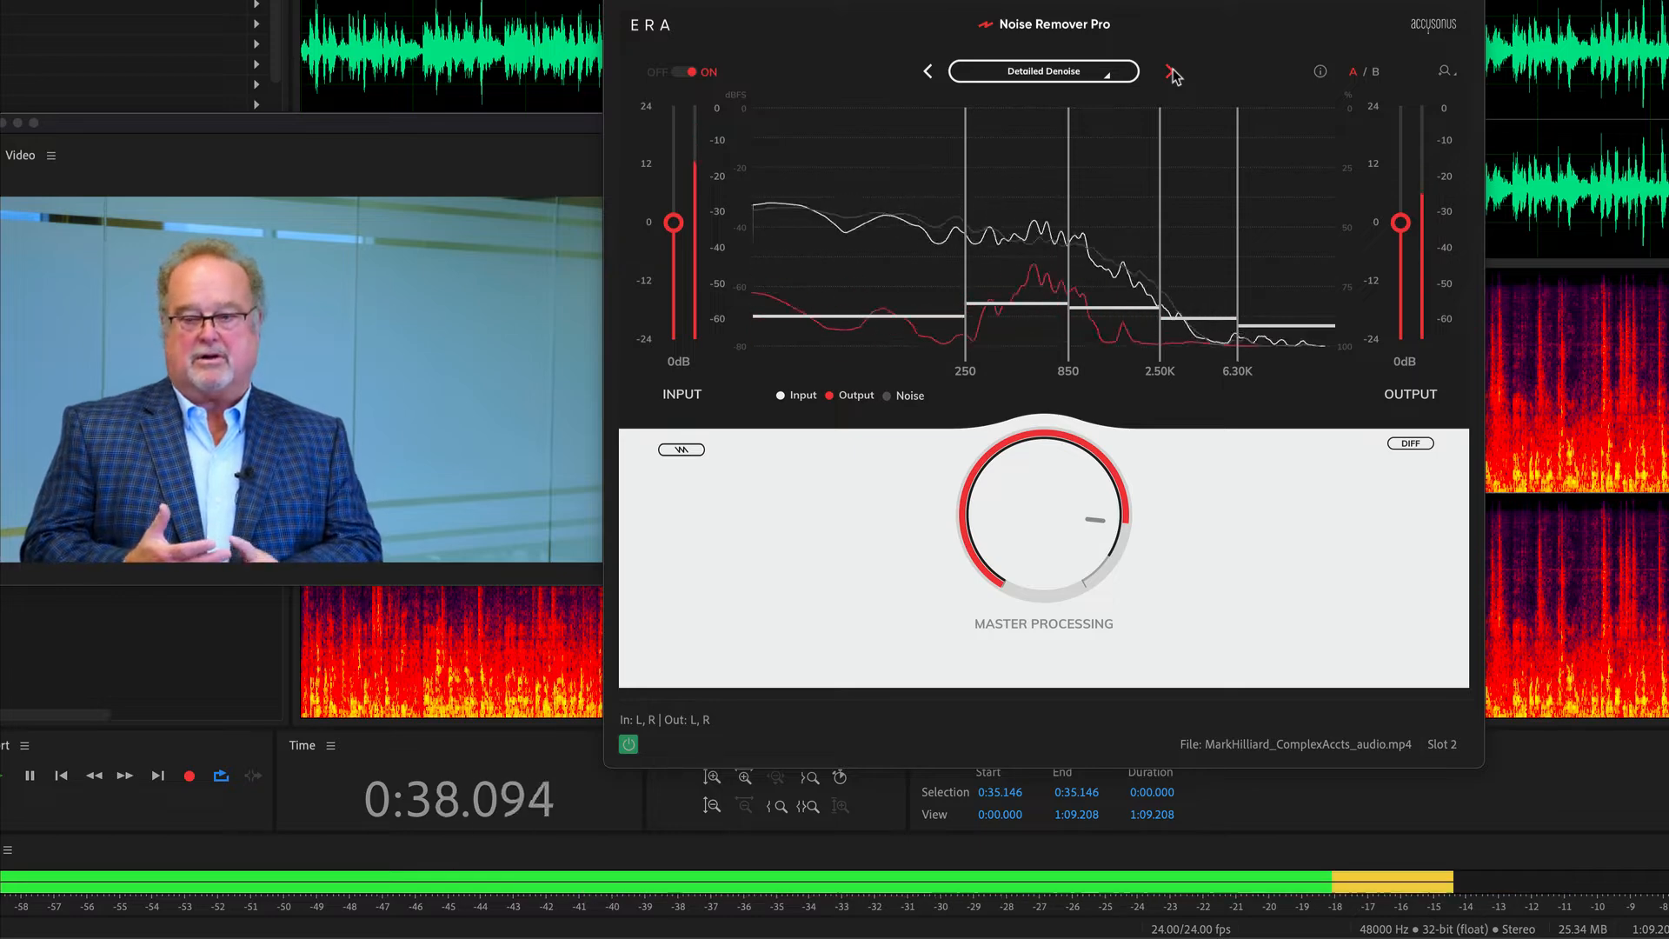
{"action": "left_click", "coordinate": [1171, 72]}
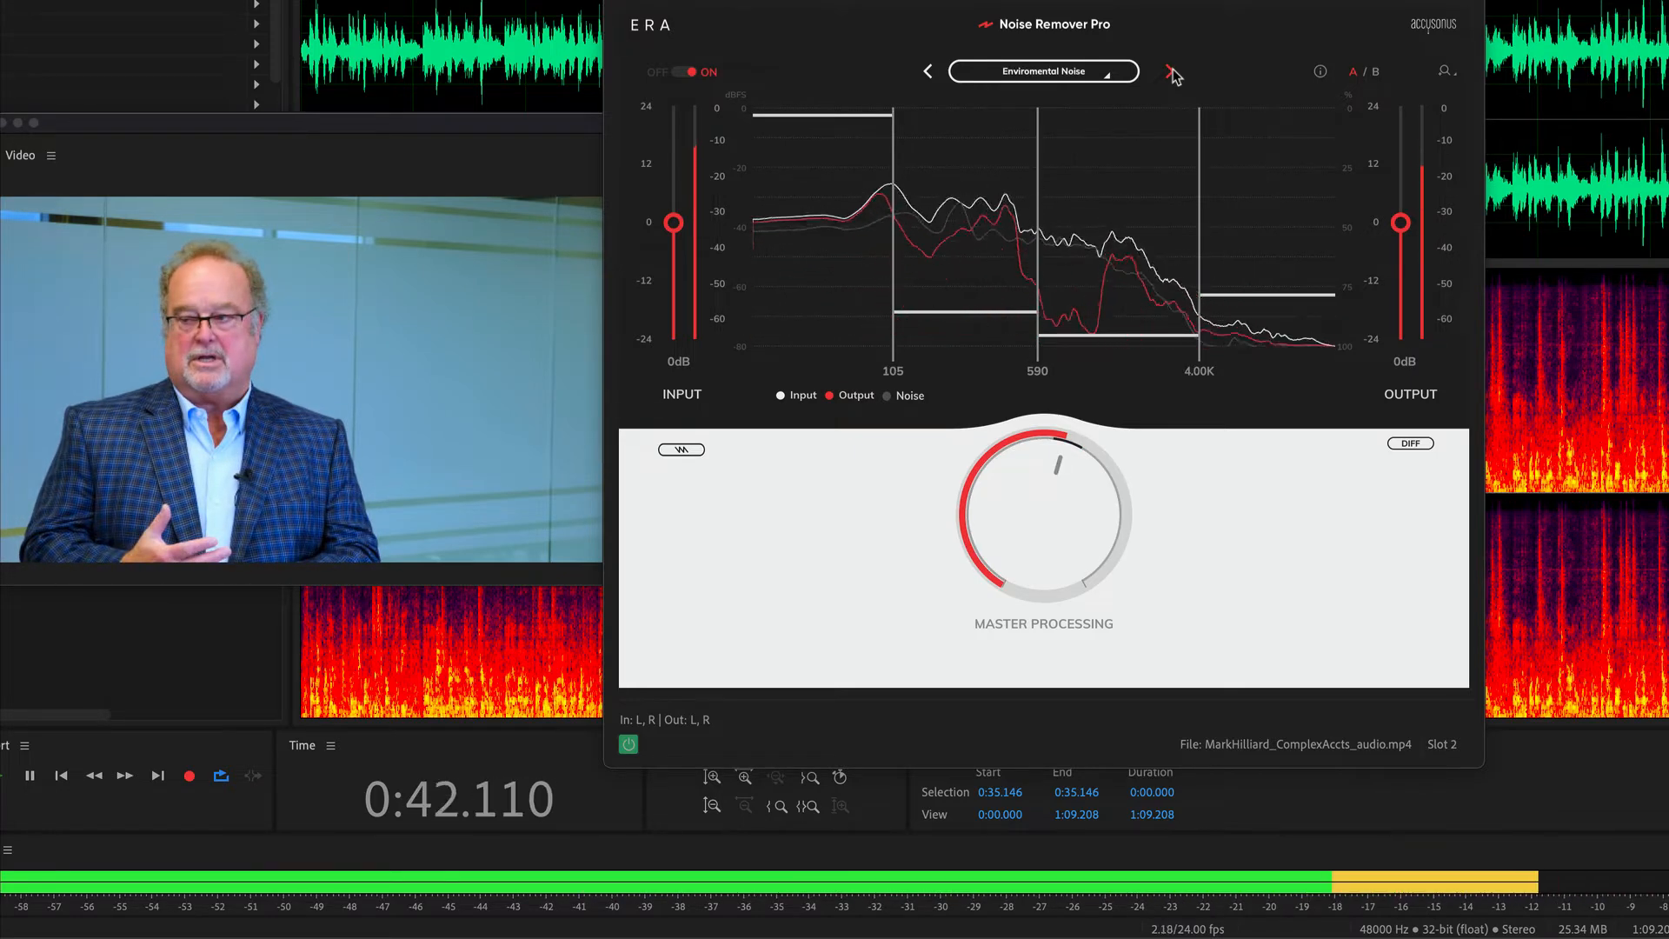
{"action": "left_click", "coordinate": [1171, 72]}
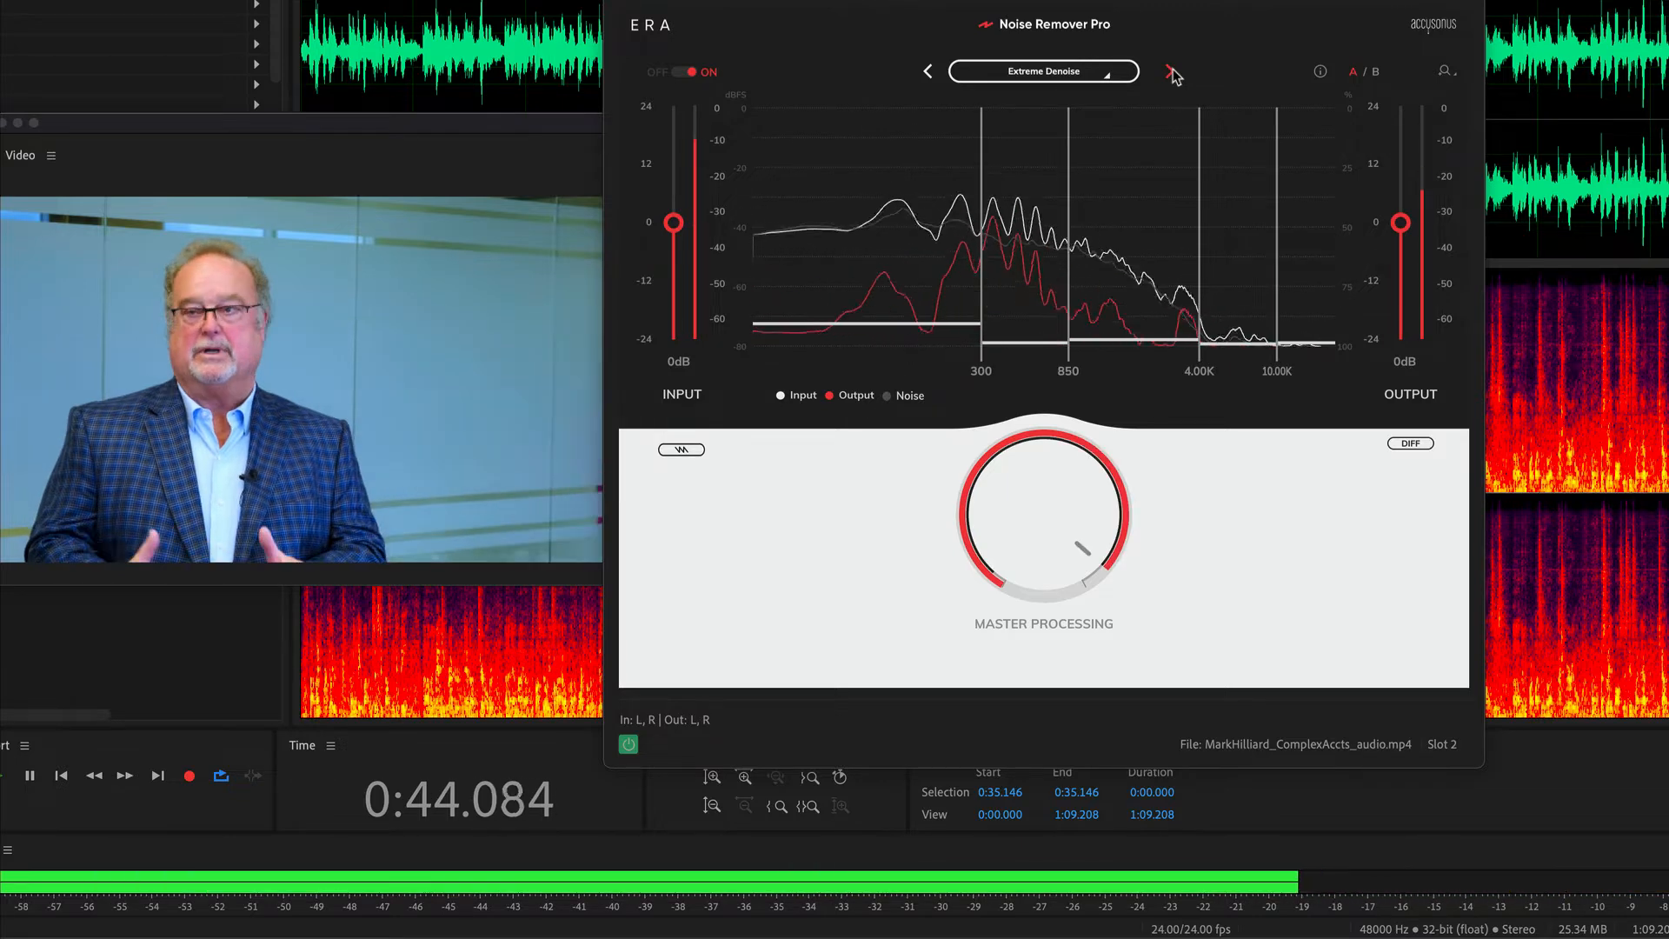
{"action": "left_click", "coordinate": [626, 743]}
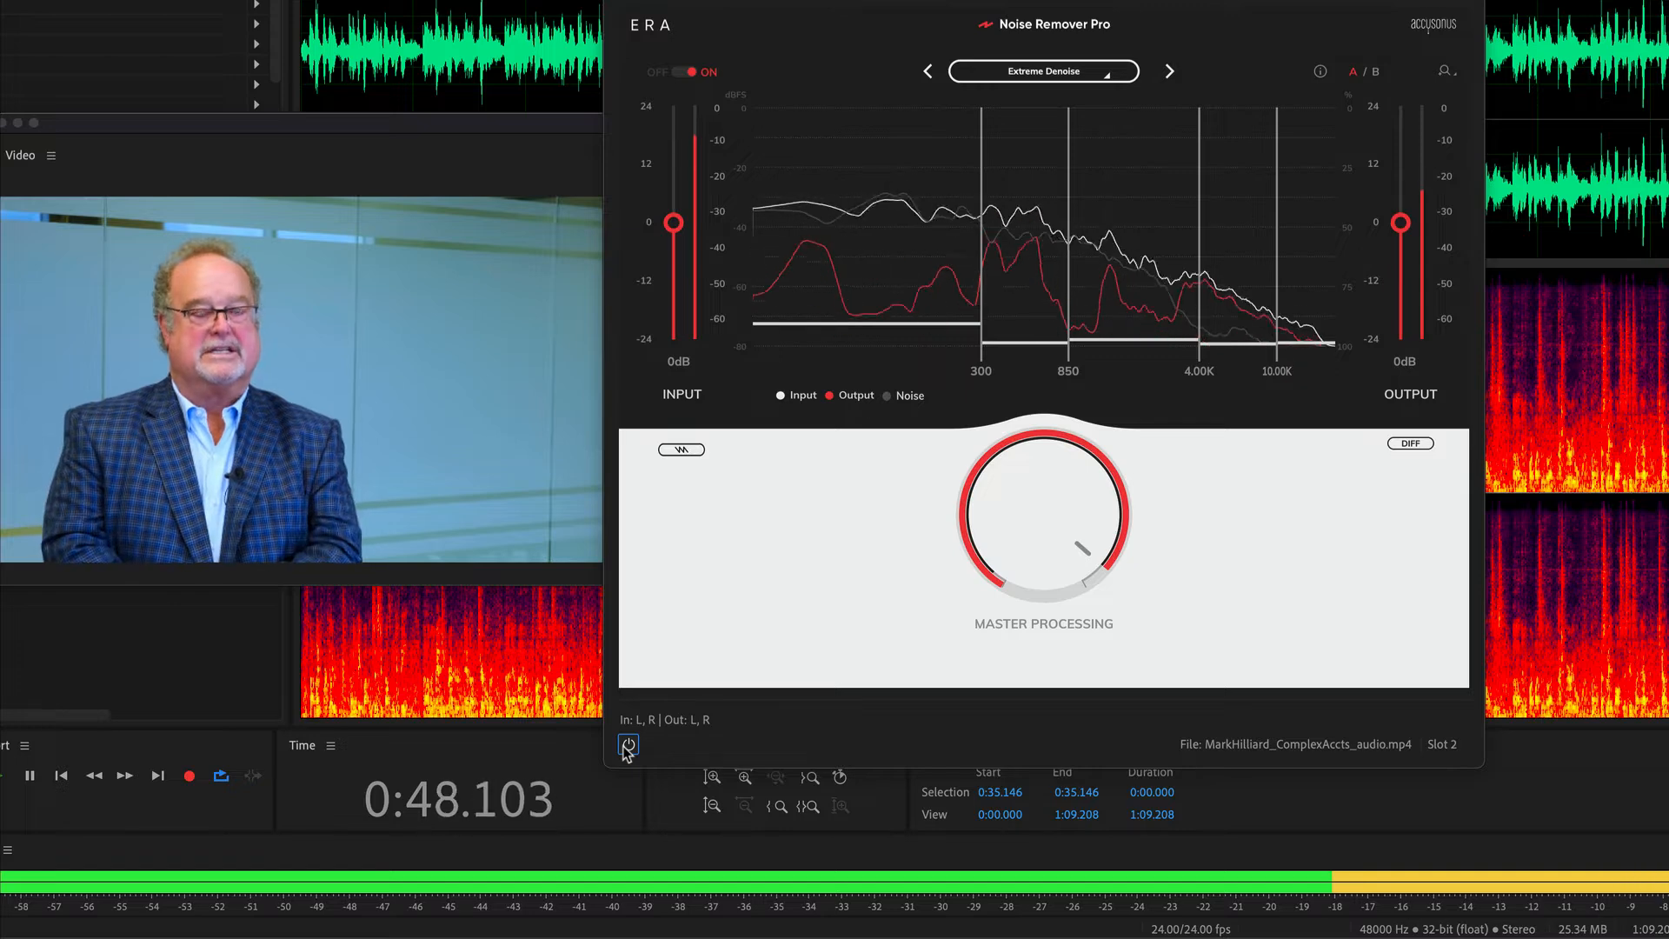
Audition the High Frequency Focus, Hum Removal, Low End Focus and Midrange Focus presets, lowering the master processing on Midrange Focus.
{"action": "left_click", "coordinate": [1171, 74]}
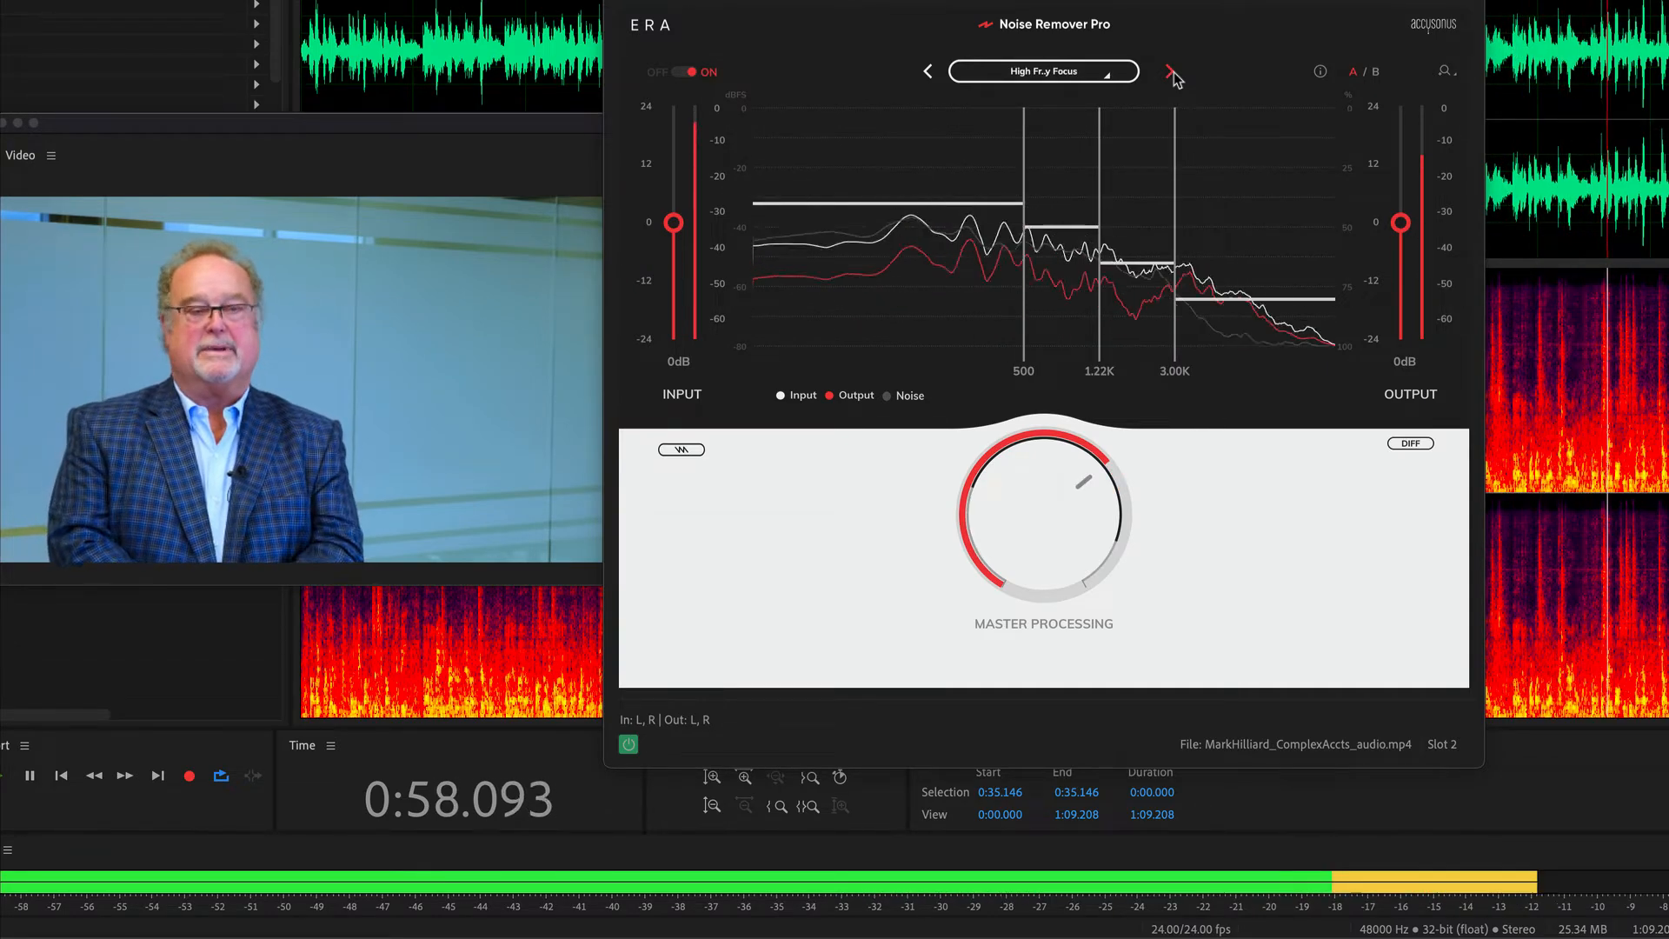
{"action": "left_click", "coordinate": [1171, 74]}
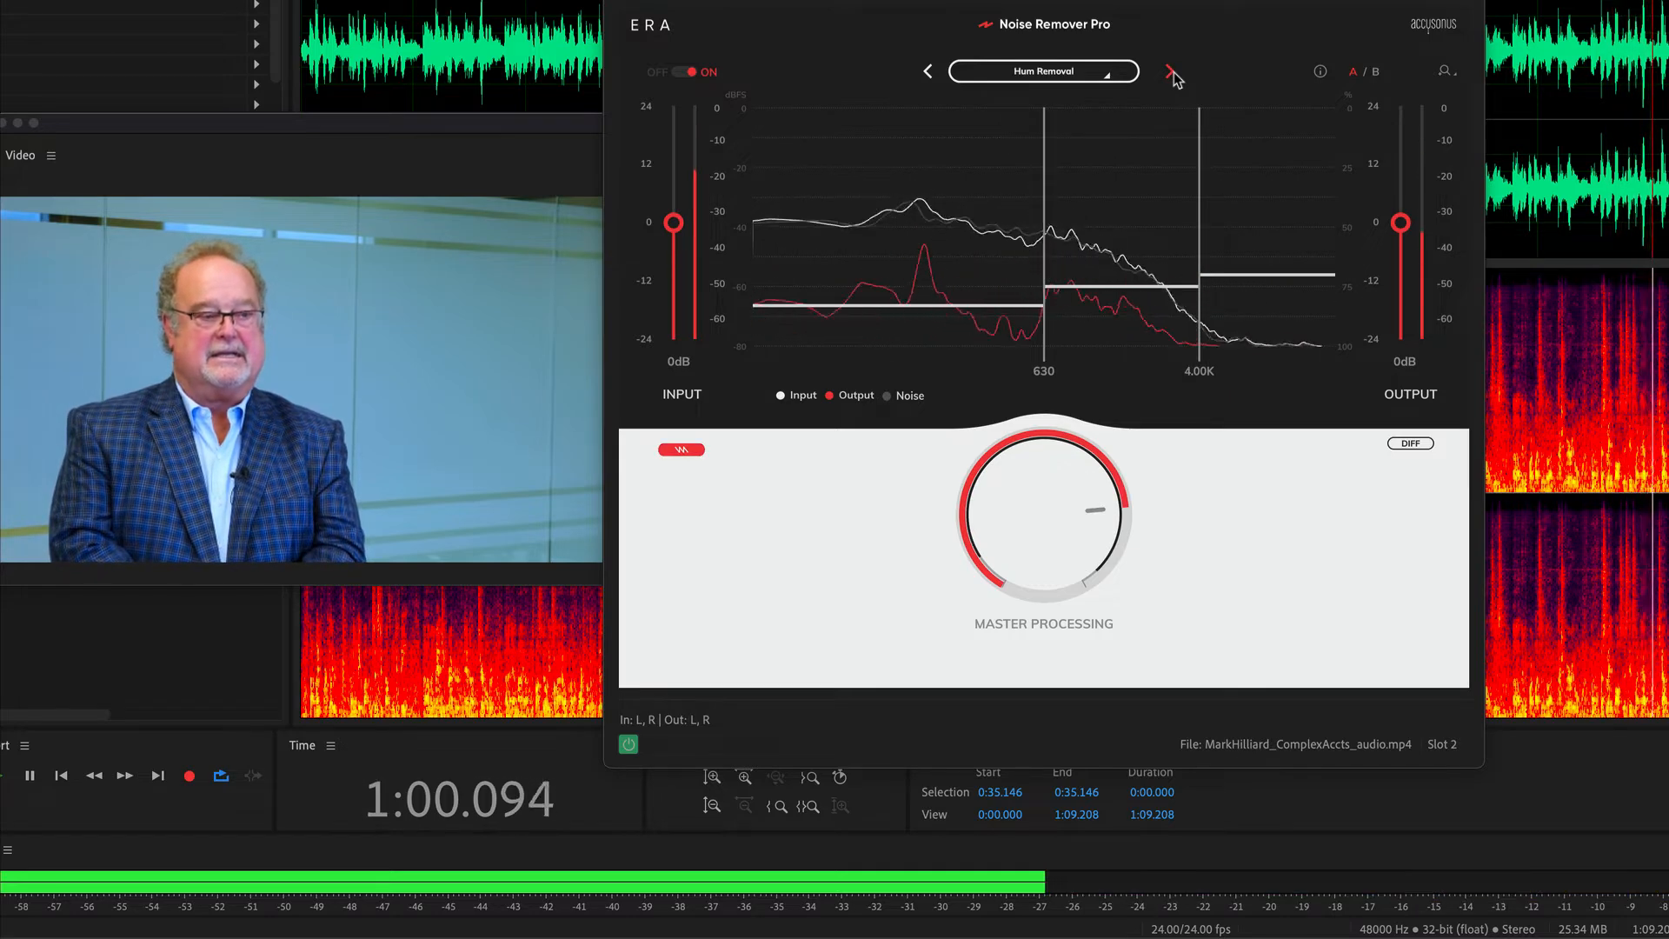
{"action": "left_click", "coordinate": [1171, 74]}
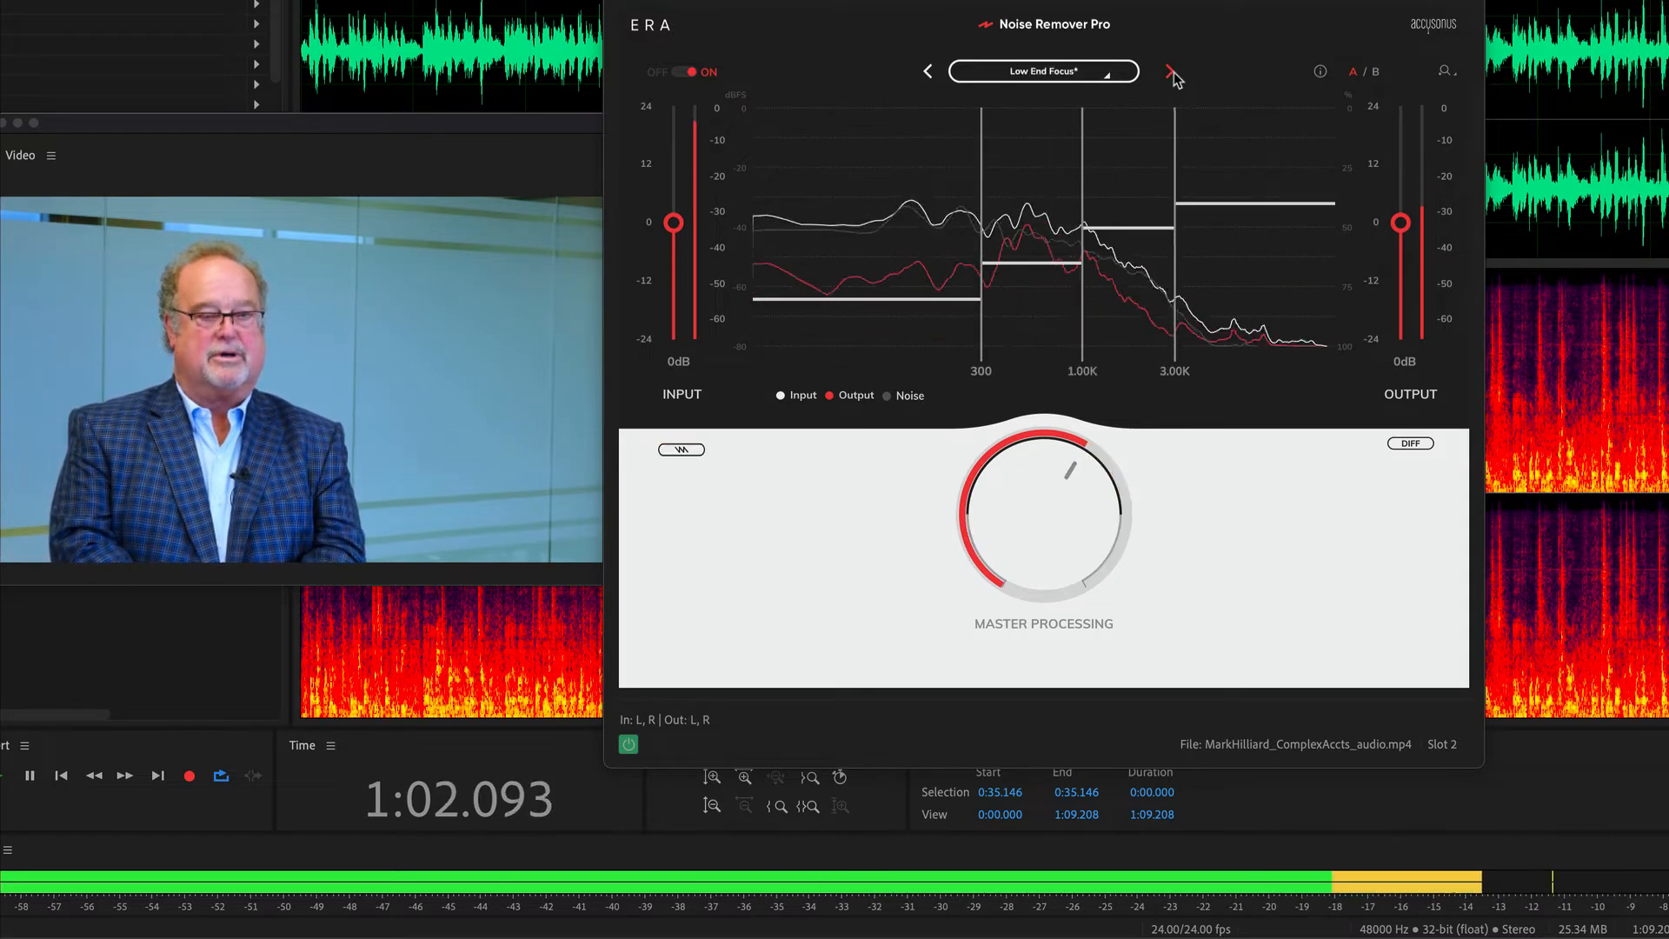
{"action": "left_click", "coordinate": [1171, 74]}
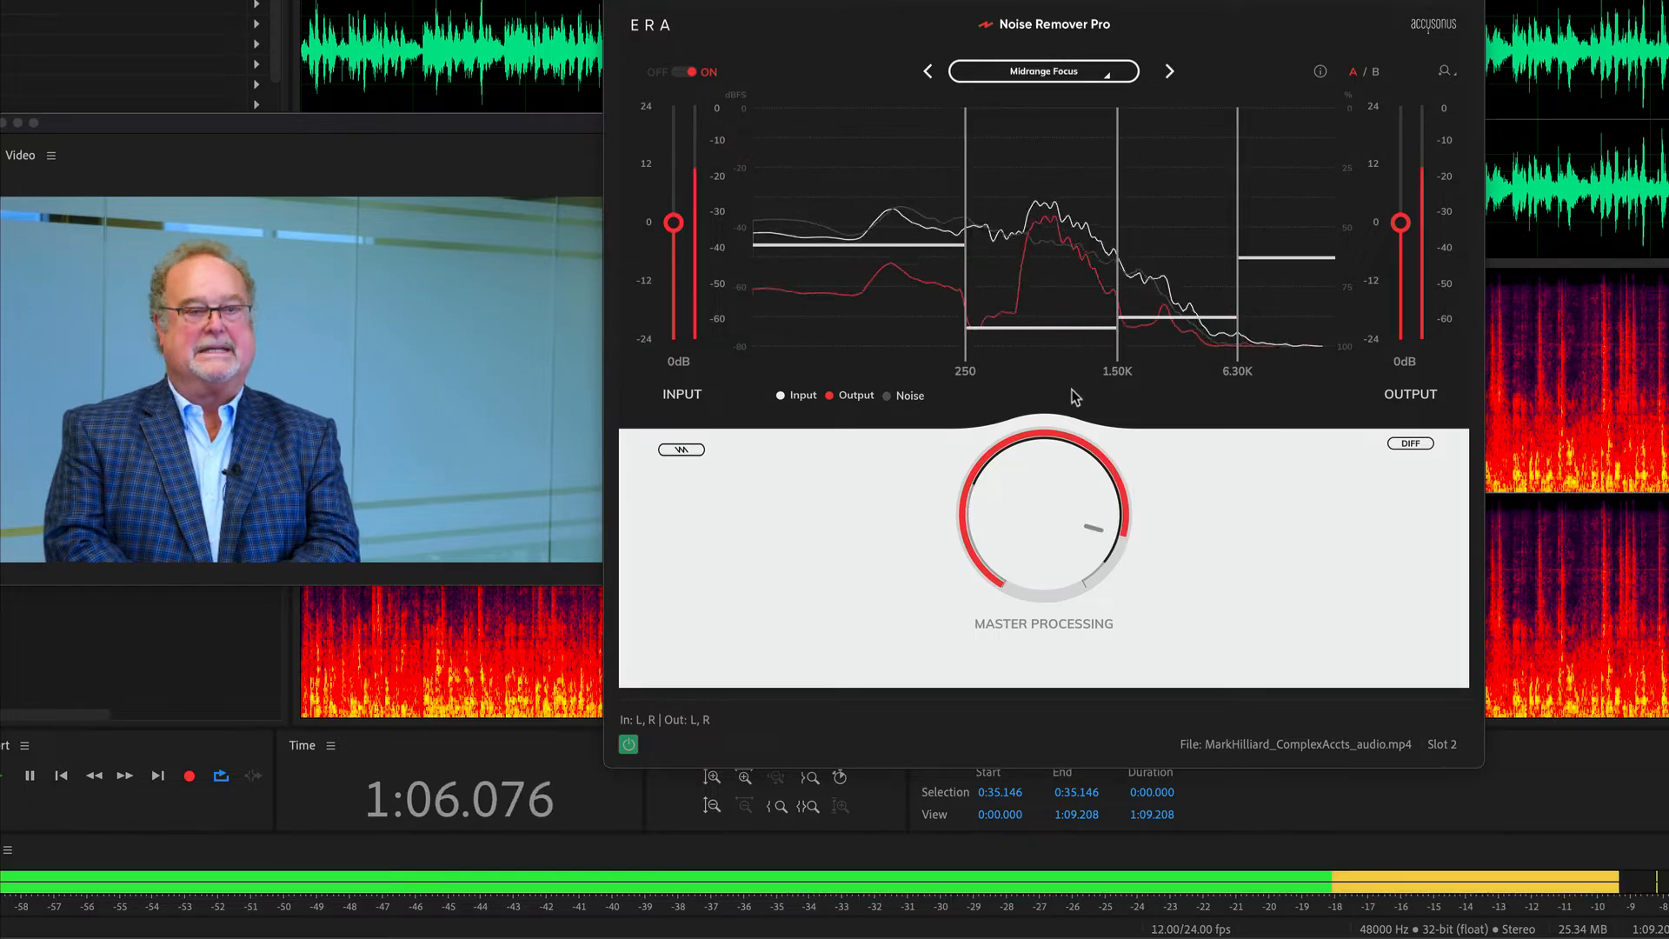
{"action": "left_click_drag", "start_coordinate": [1032, 511], "coordinate": [1029, 523]}
{"action": "key", "text": "space"}
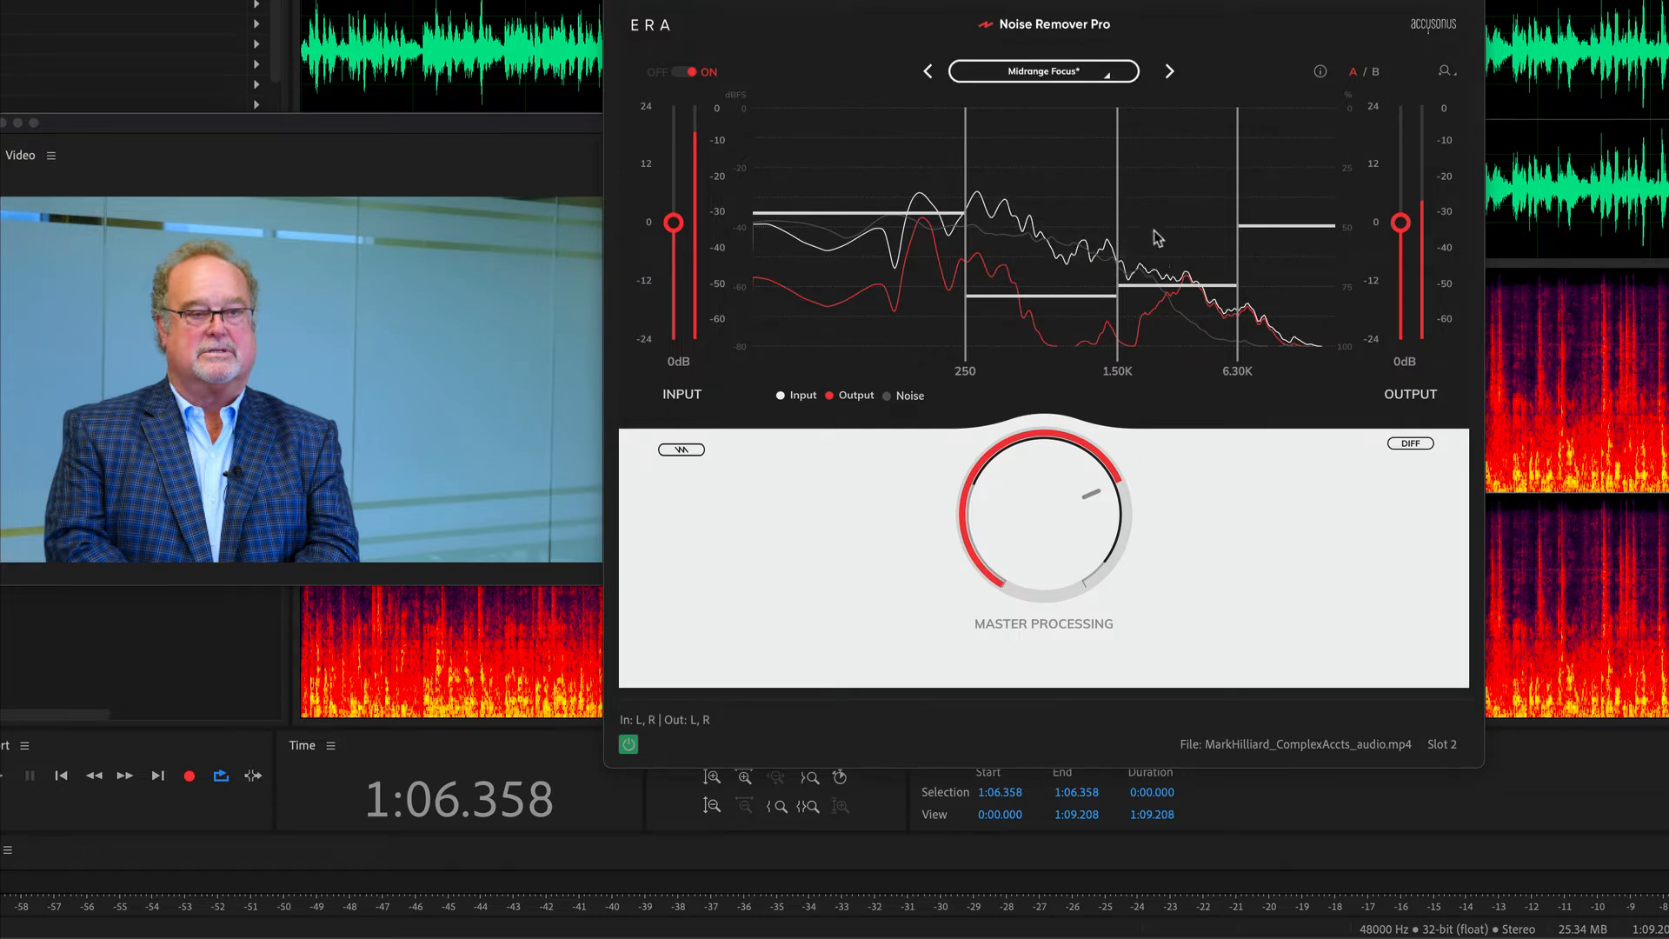
Audition the Muted Traffic preset, switch Noise Remover Pro to Preamp Cleanup, and stop playback.
{"action": "left_click", "coordinate": [1171, 73]}
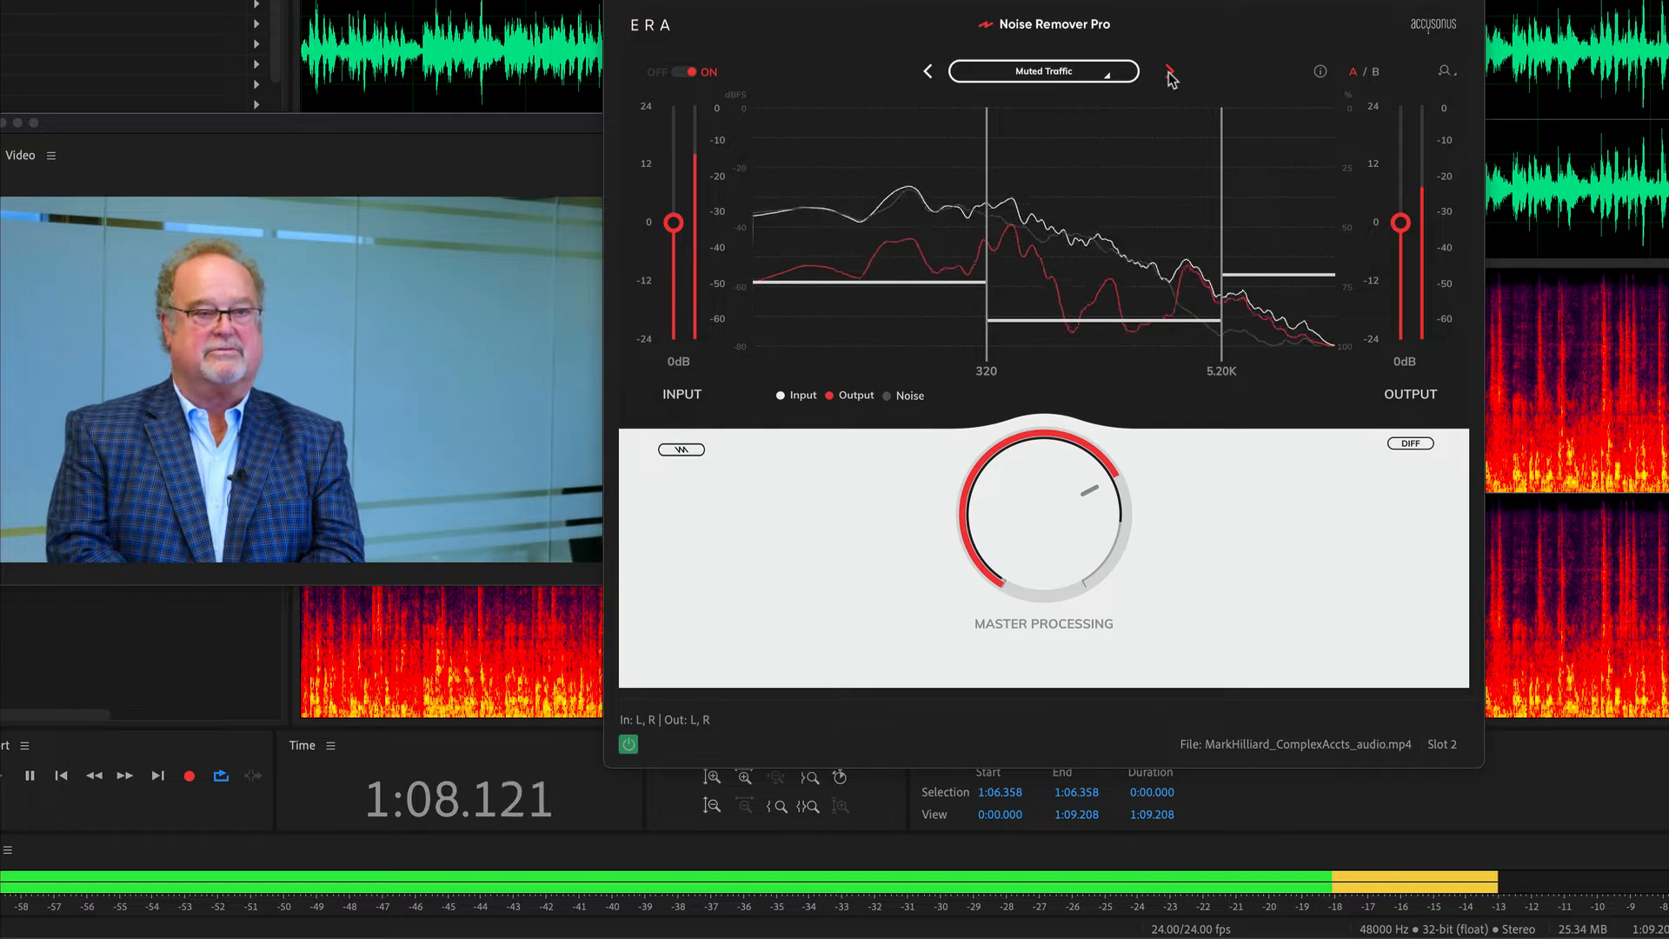
{"action": "left_click", "coordinate": [1170, 73]}
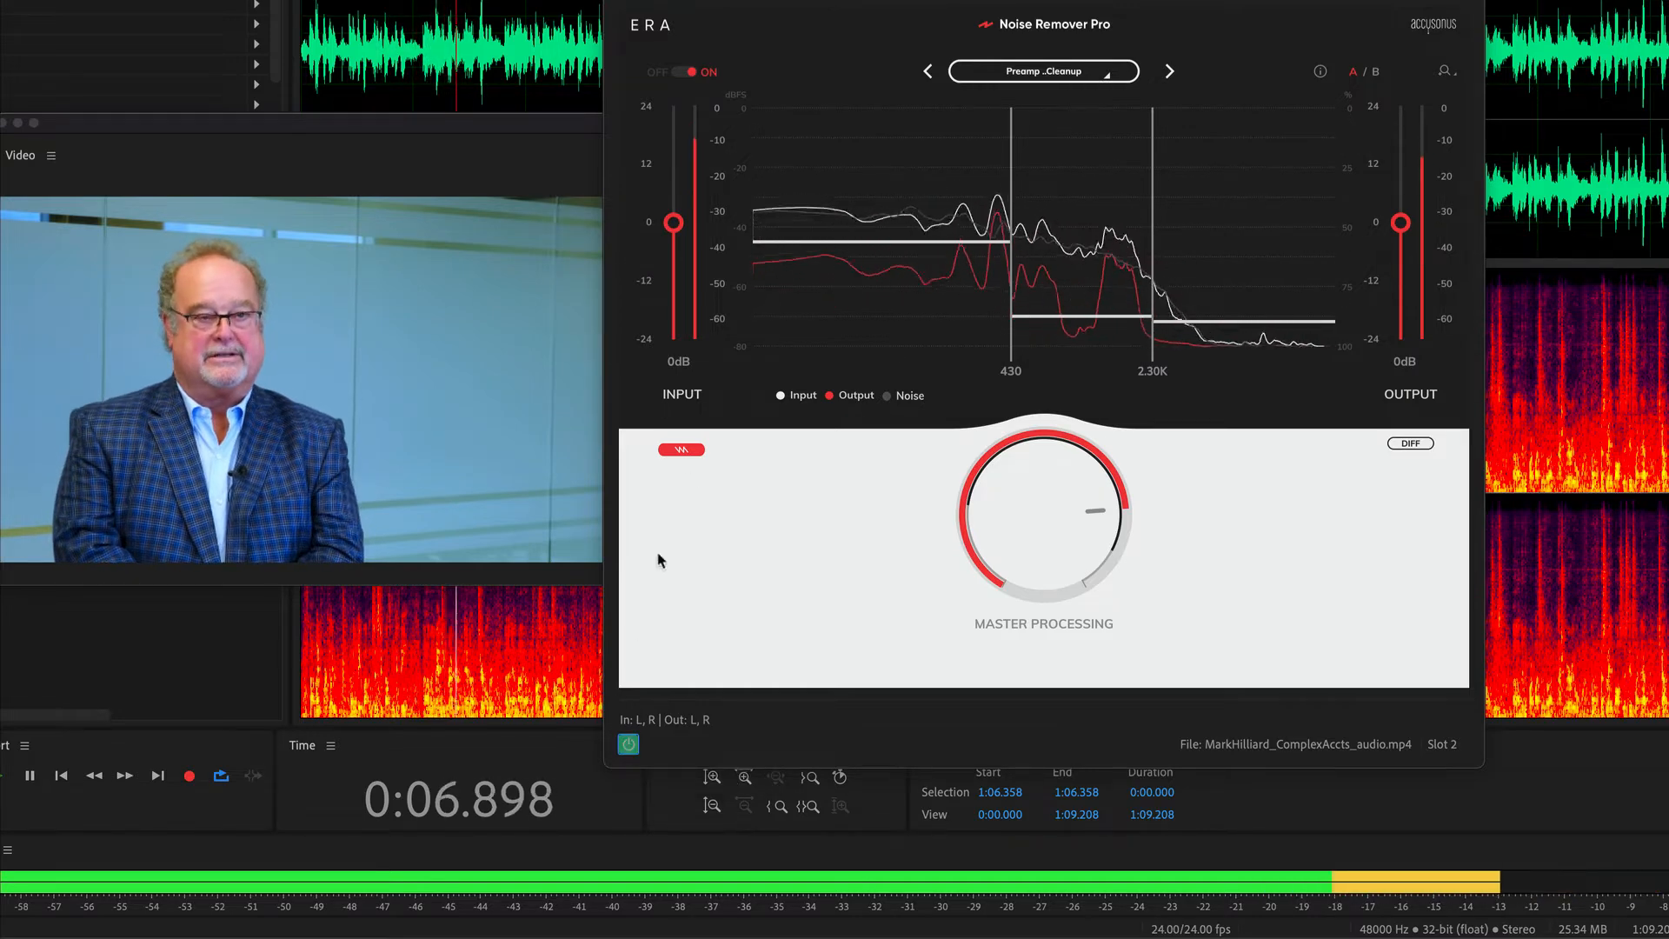
{"action": "key", "text": "space"}
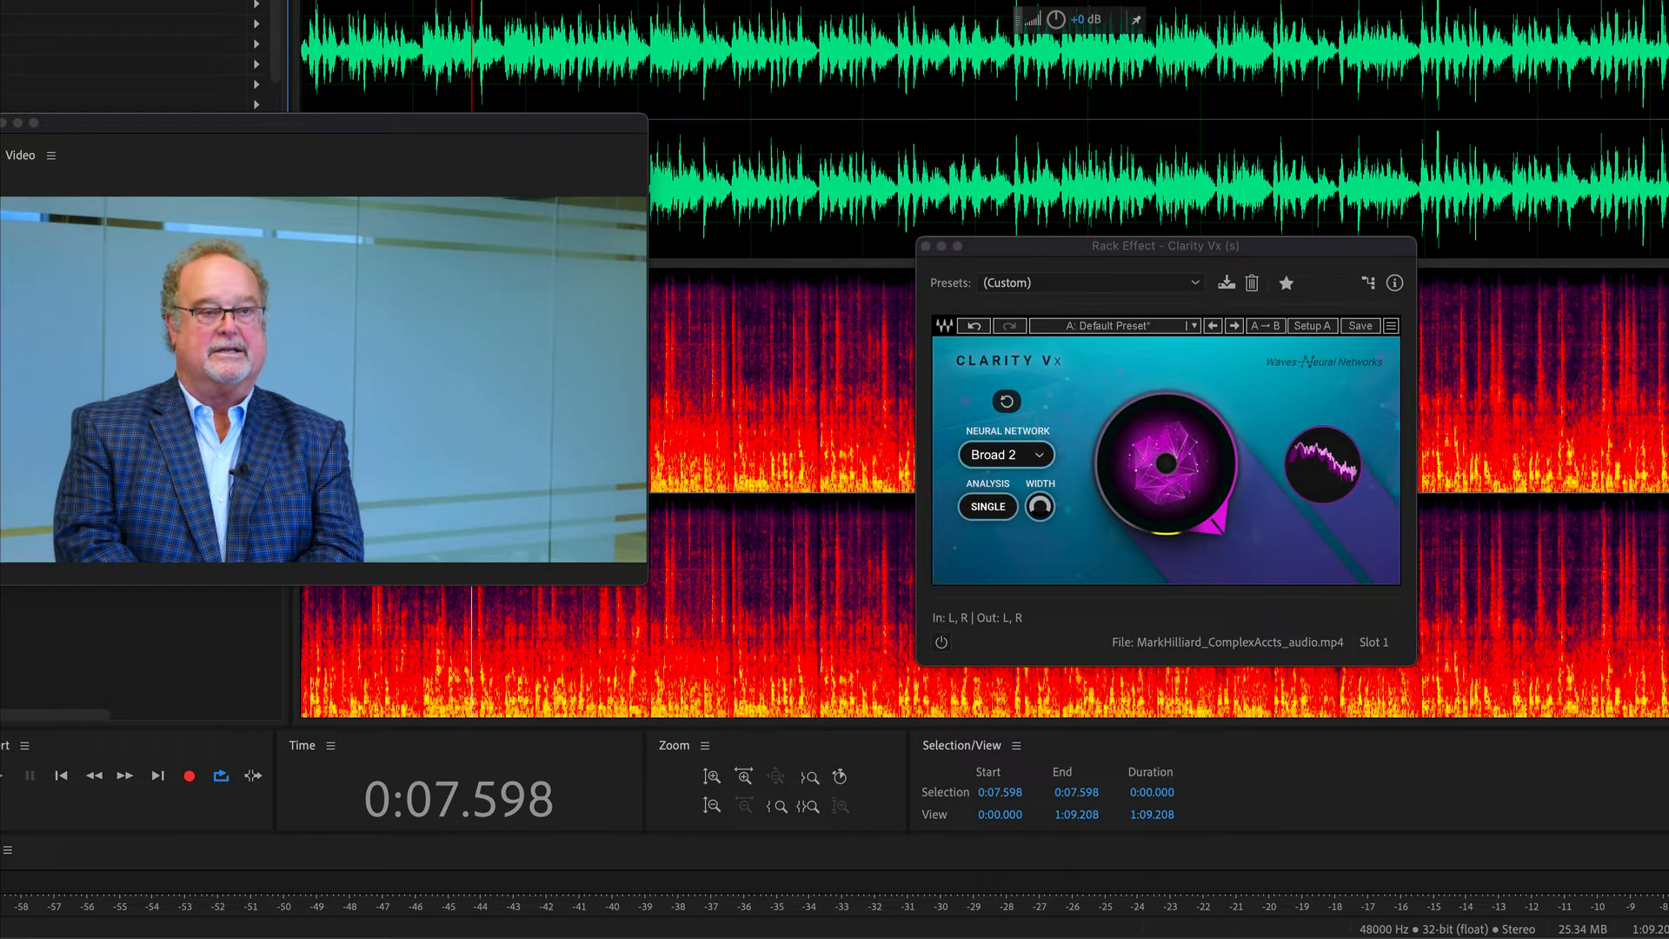
Replace Clarity Vx in rack slot 1 with the Waves AU effect Clarity Vx Pro (s).
{"action": "left_click", "coordinate": [257, 3]}
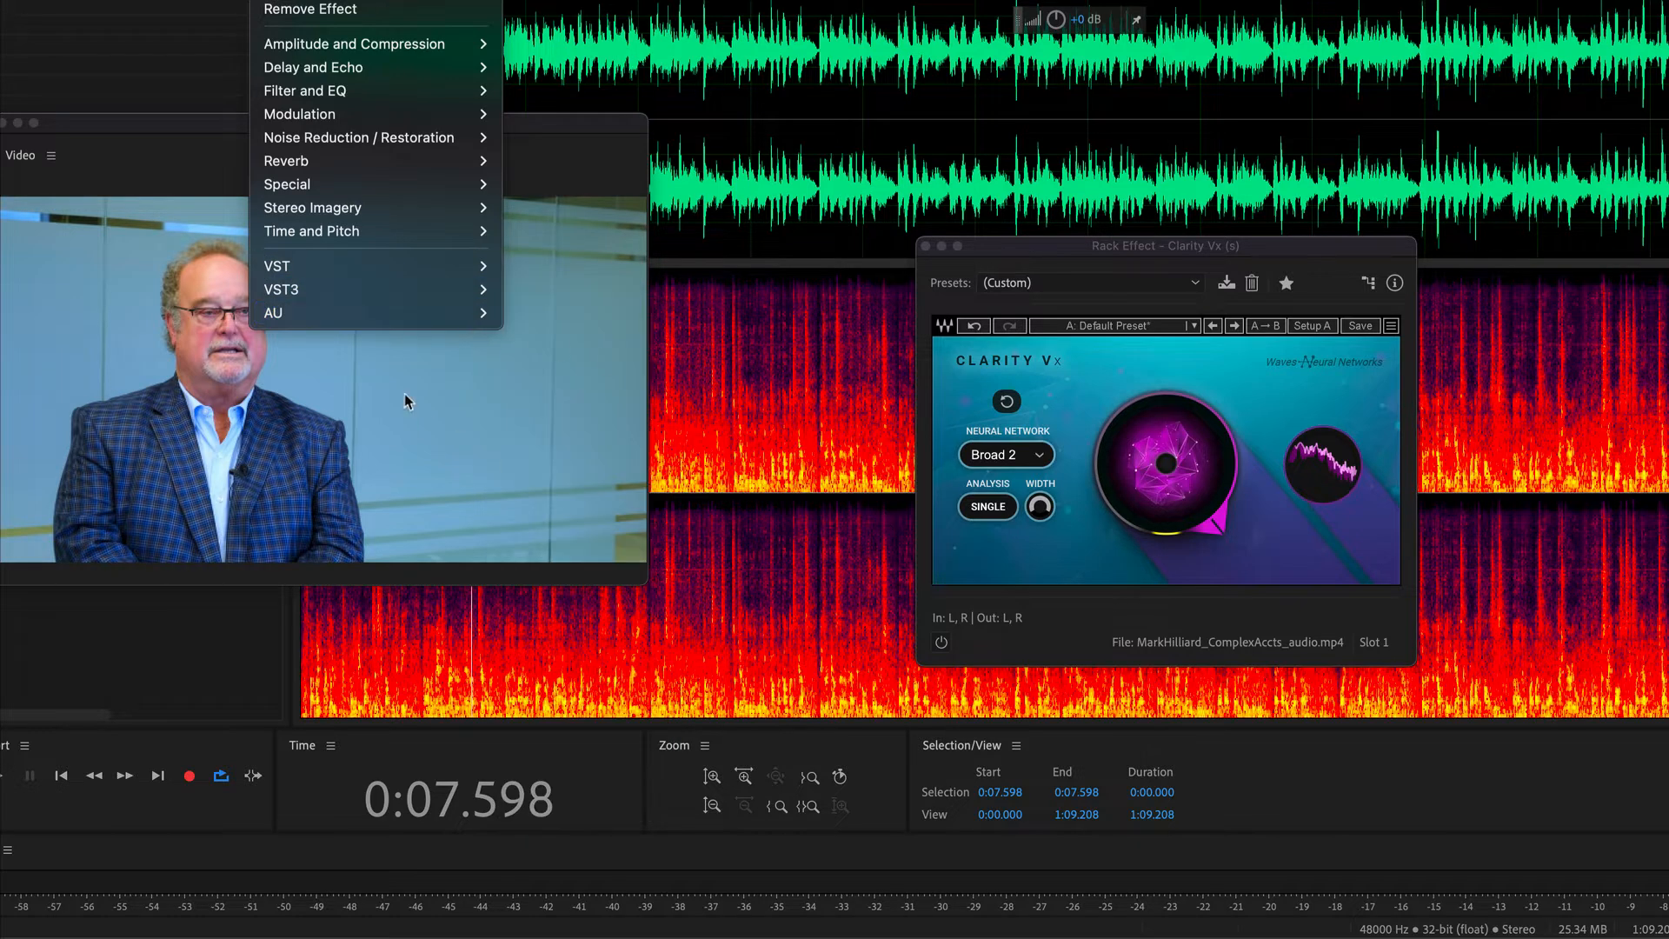
{"action": "mouse_move", "coordinate": [488, 321]}
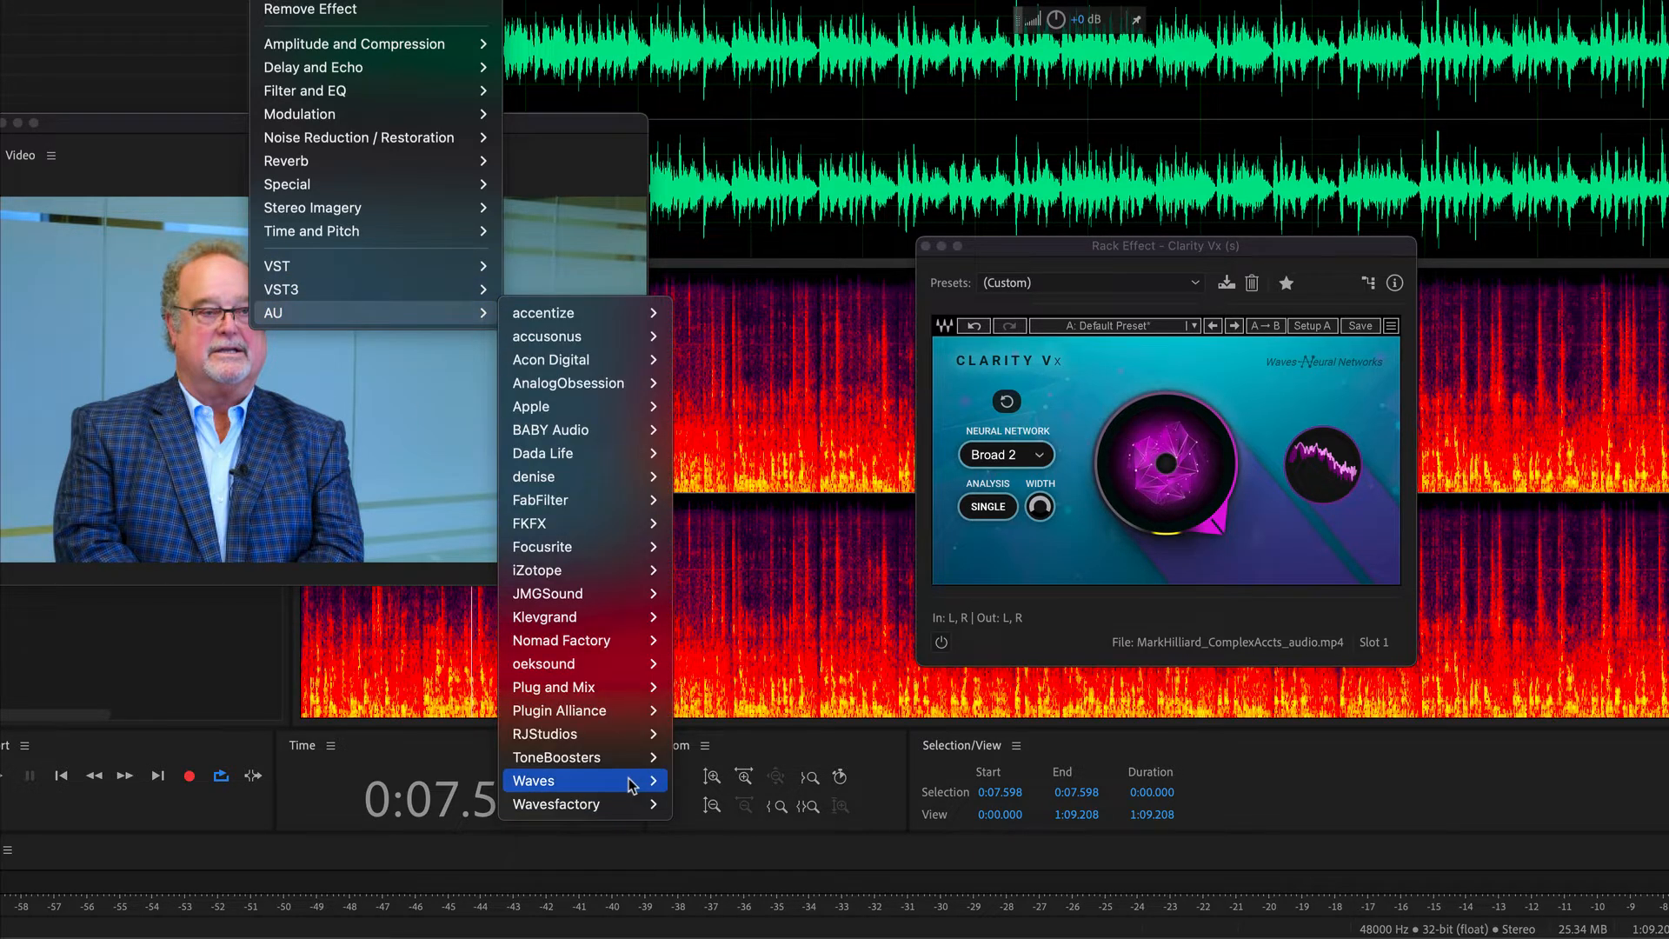
{"action": "mouse_move", "coordinate": [574, 781]}
{"action": "scroll", "coordinate": [718, 683], "scroll_direction": "down", "scroll_amount": 15}
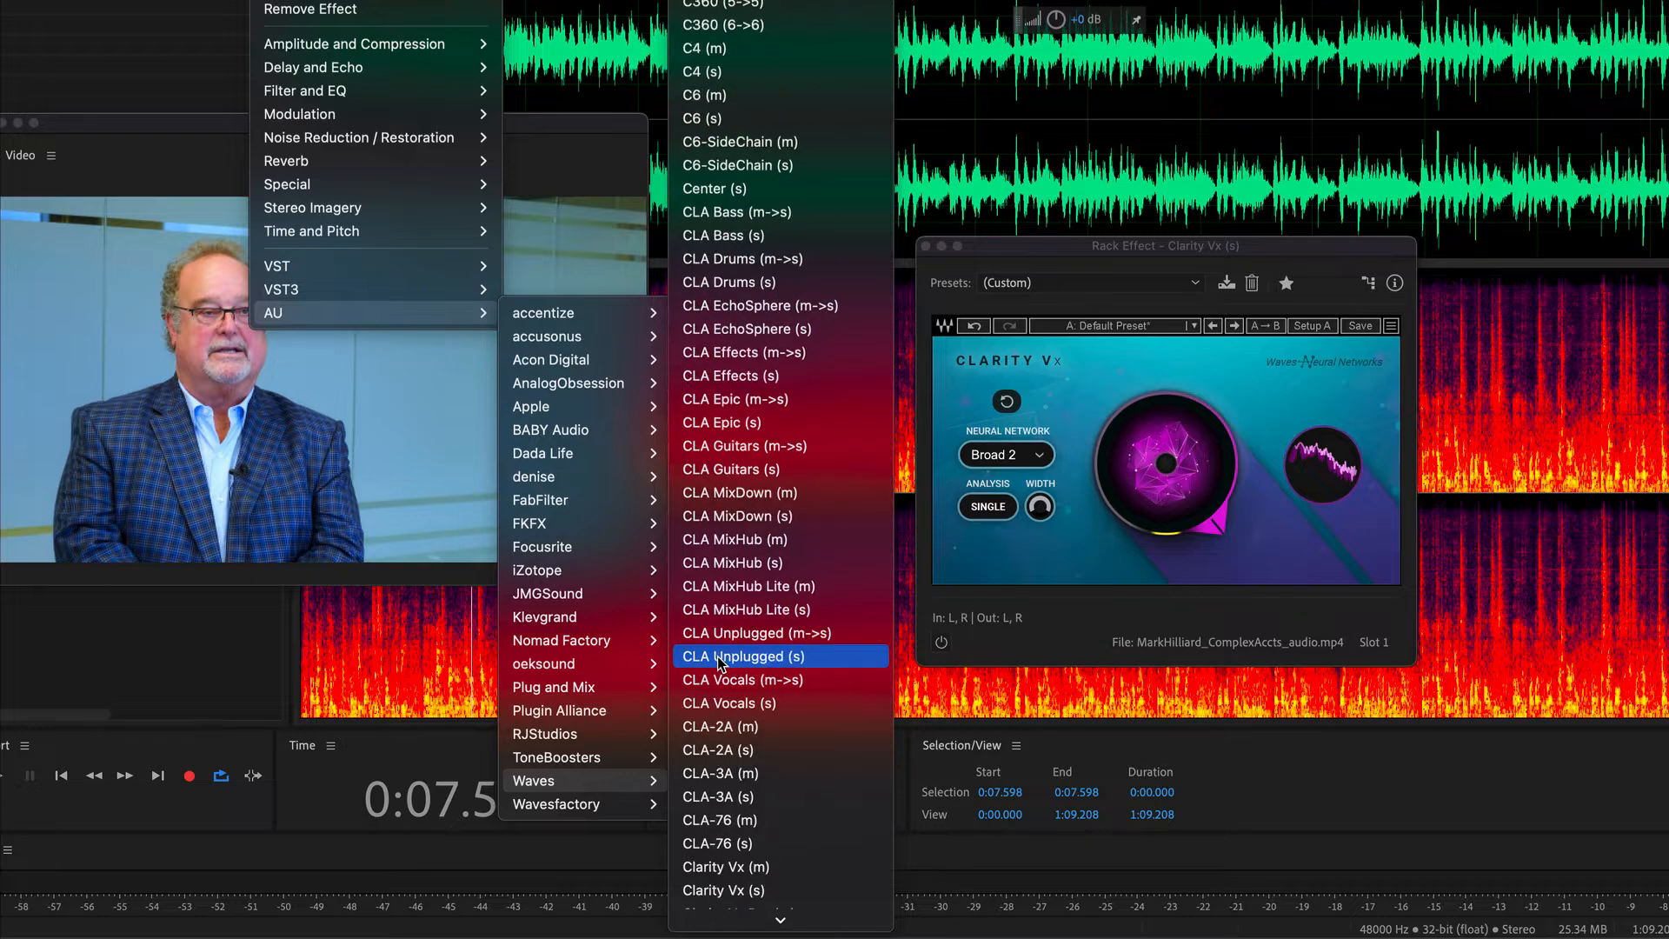
{"action": "scroll", "coordinate": [718, 661], "scroll_direction": "down", "scroll_amount": 6}
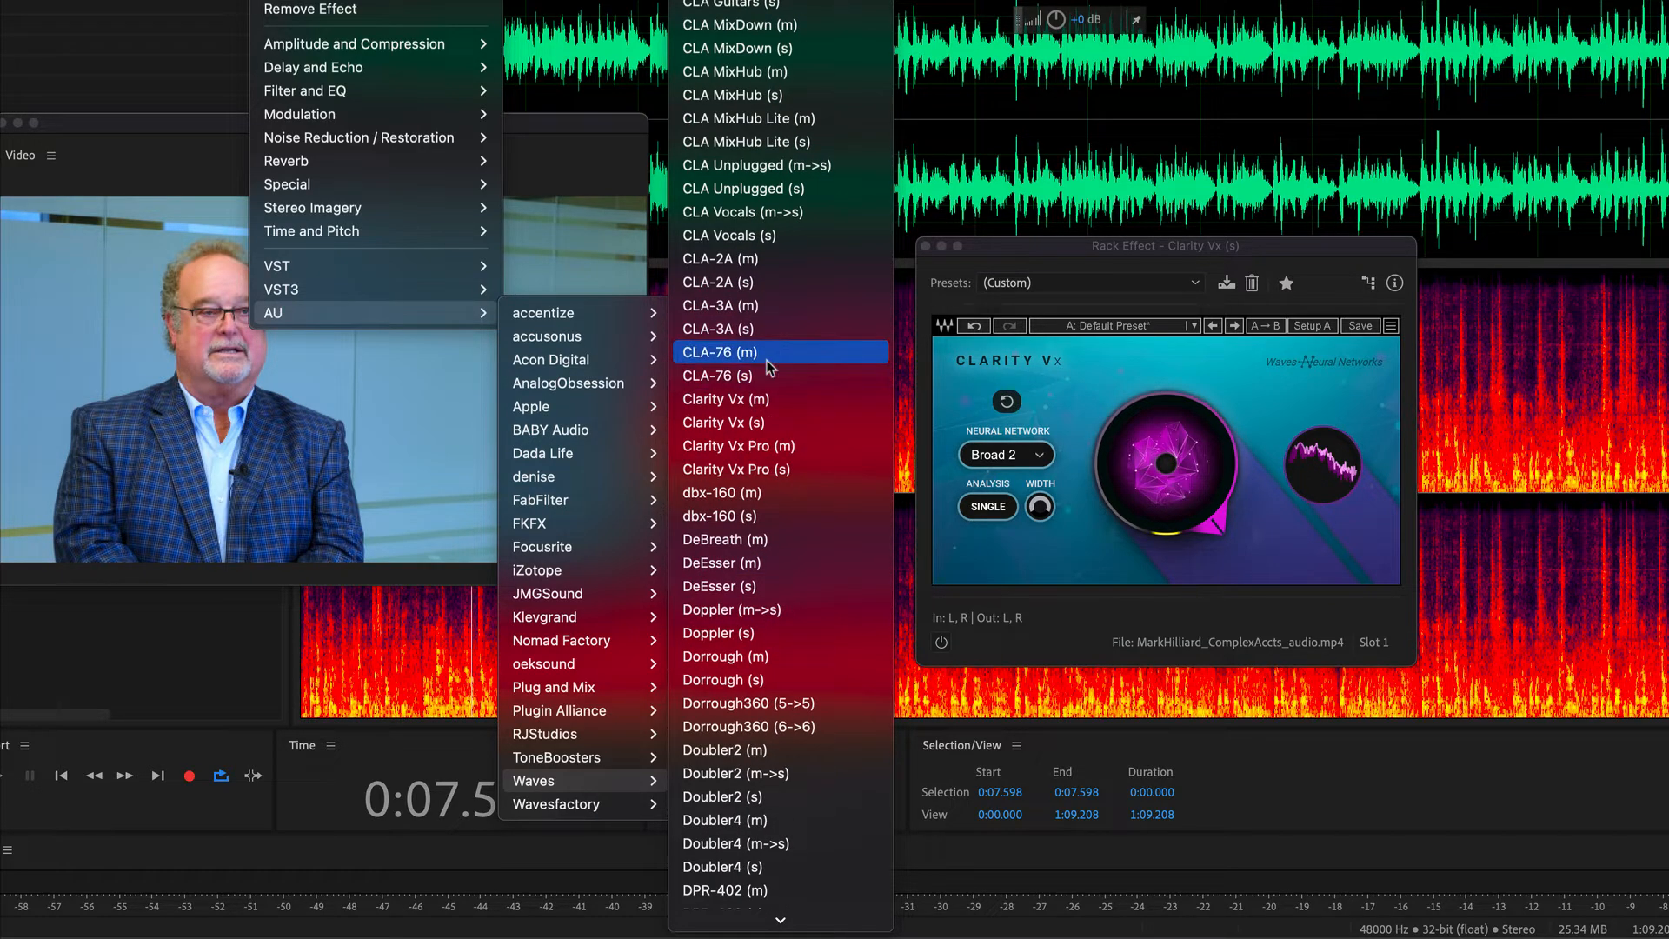
{"action": "left_click", "coordinate": [774, 469]}
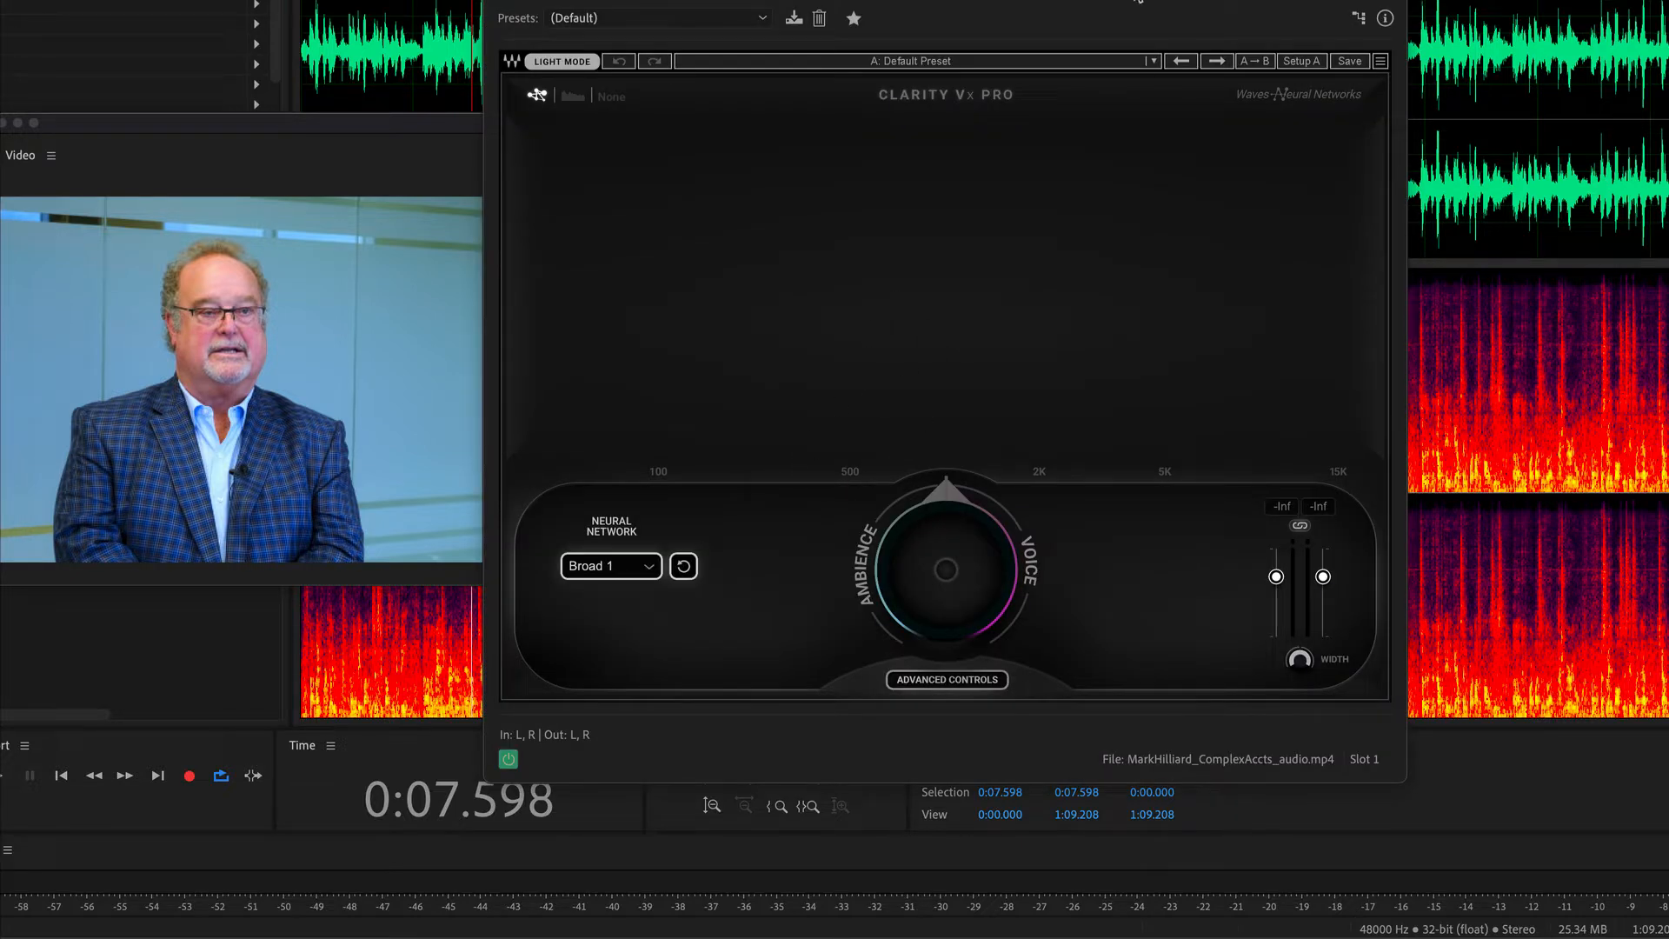
Play the clip from the start and turn Clarity Vx Pro's main control far toward Voice to reduce the ambience.
{"action": "left_click_drag", "start_coordinate": [1139, 2], "coordinate": [1214, 0]}
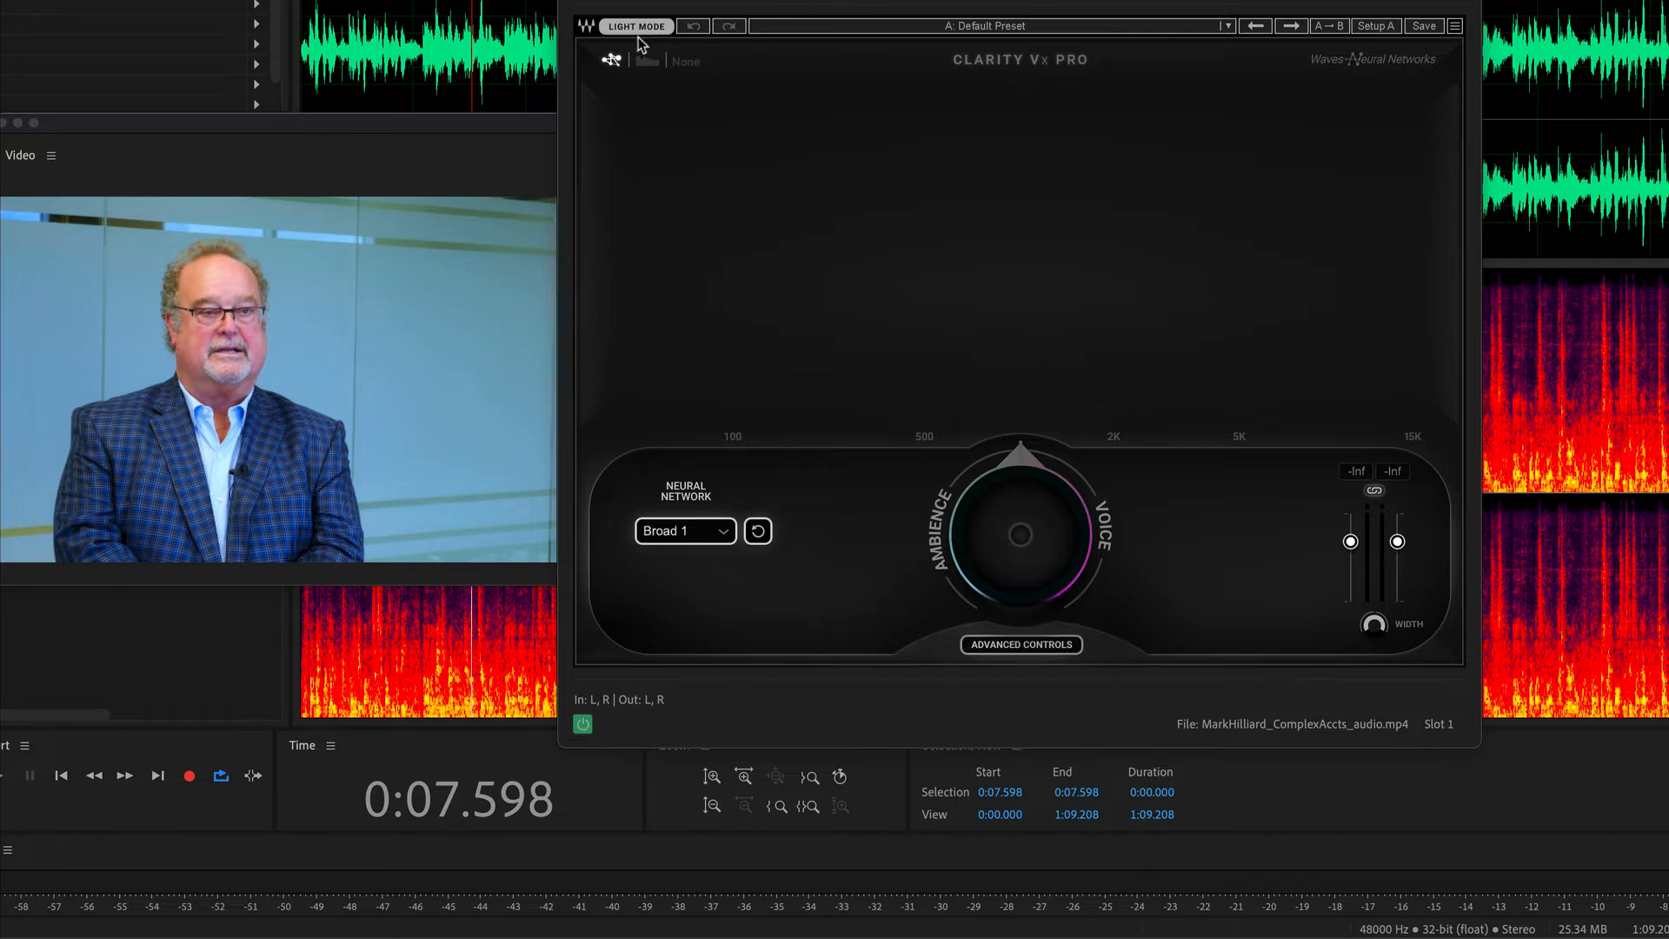
{"action": "key", "text": "Home"}
{"action": "key", "text": "space"}
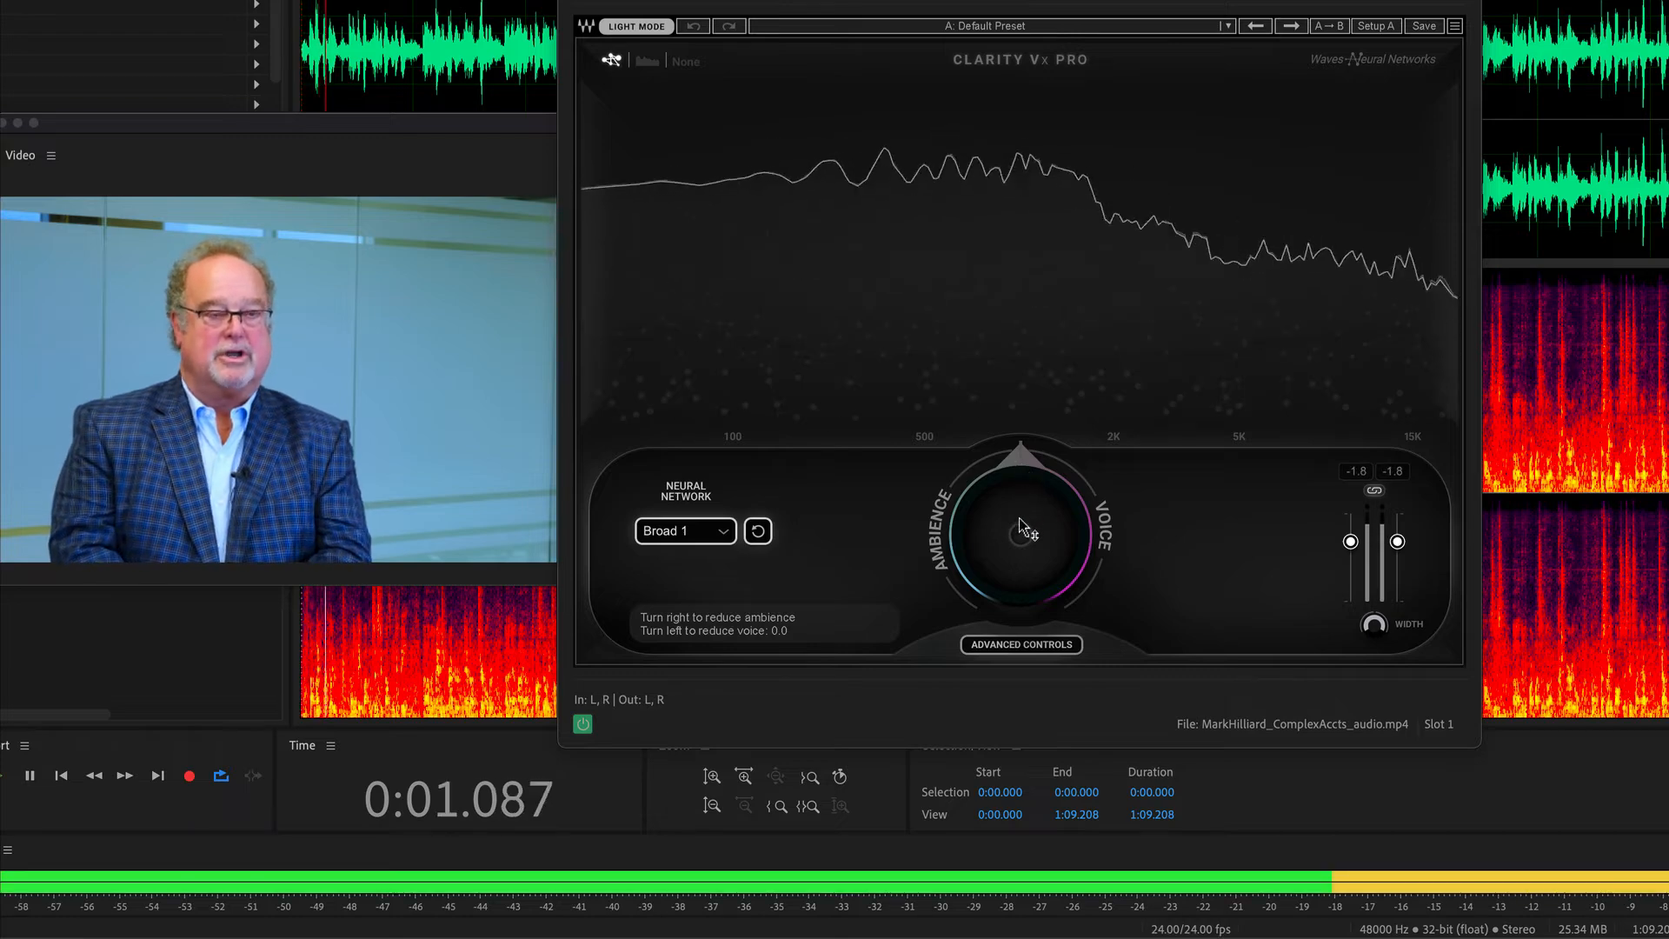
{"action": "left_click_drag", "start_coordinate": [1009, 524], "coordinate": [1009, 167]}
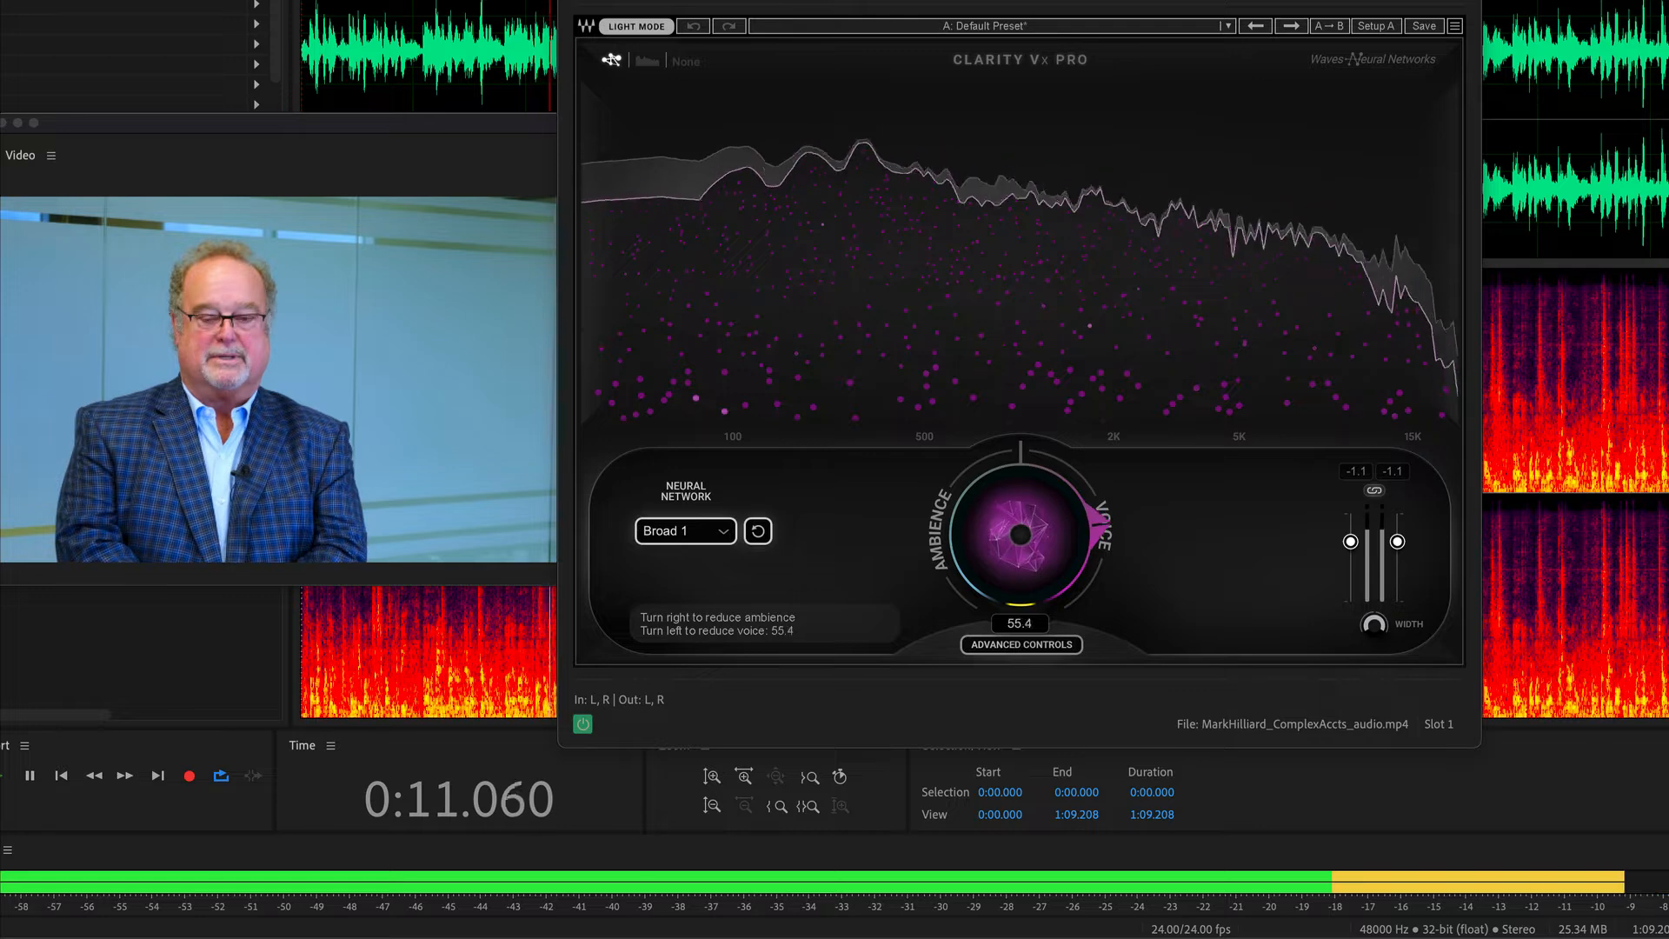
{"action": "left_click_drag", "start_coordinate": [1010, 104], "coordinate": [1009, 4]}
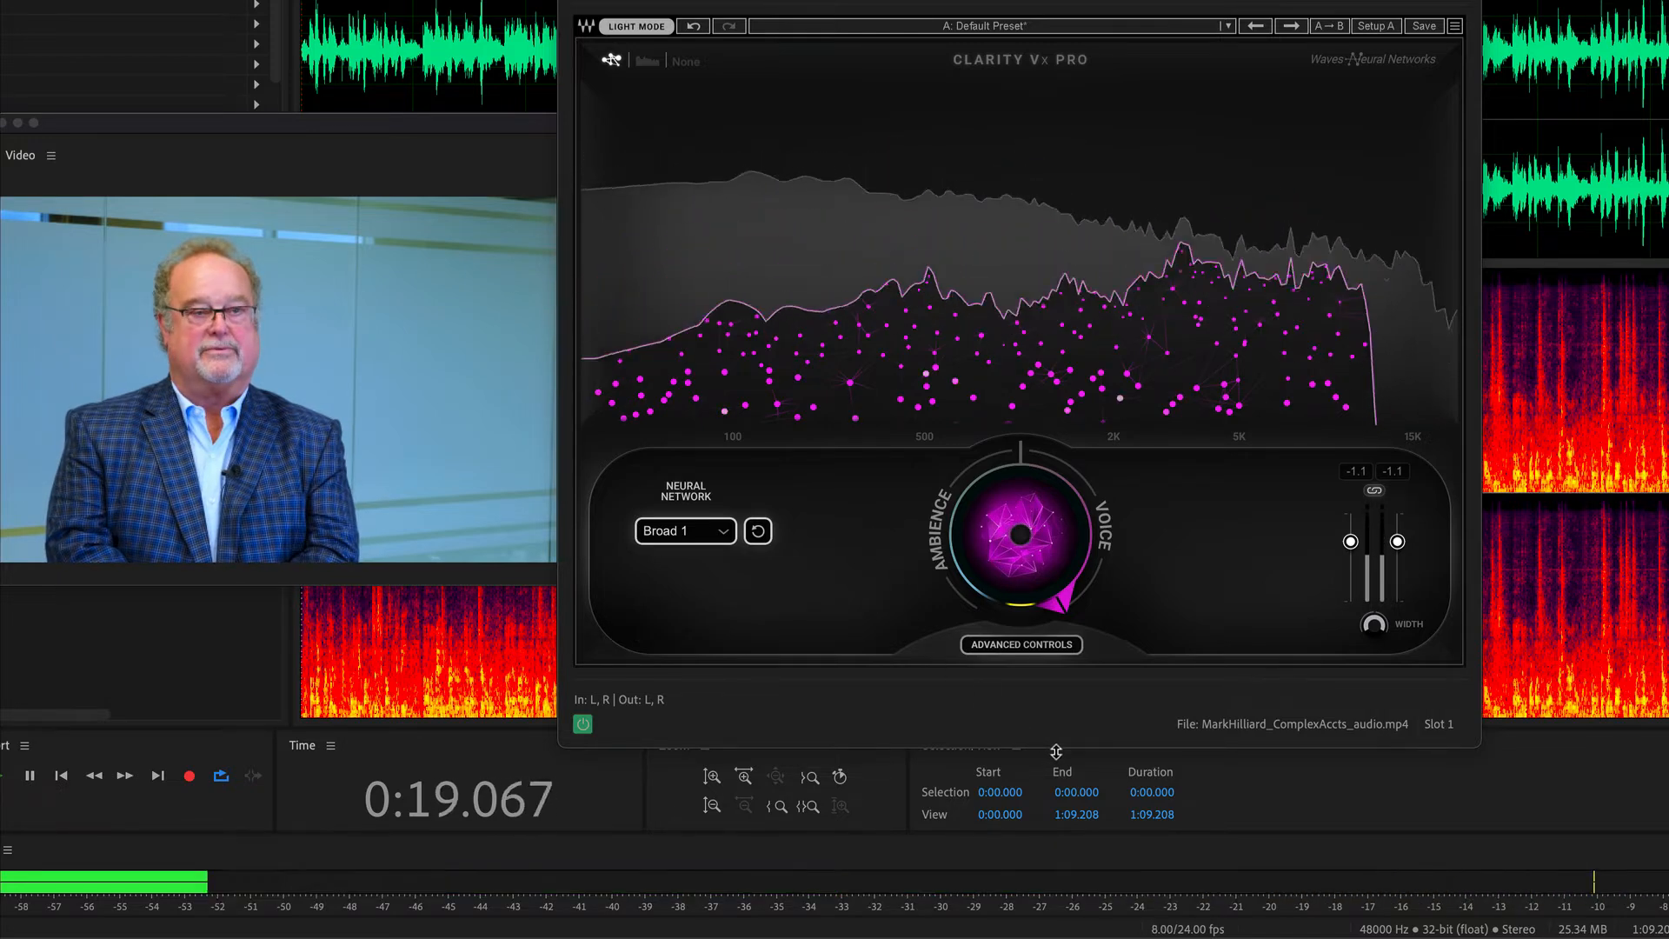
Show Clarity Vx Pro's advanced controls and switch the plug-in off and on during playback to compare raw and cleaned audio.
{"action": "left_click", "coordinate": [1030, 645]}
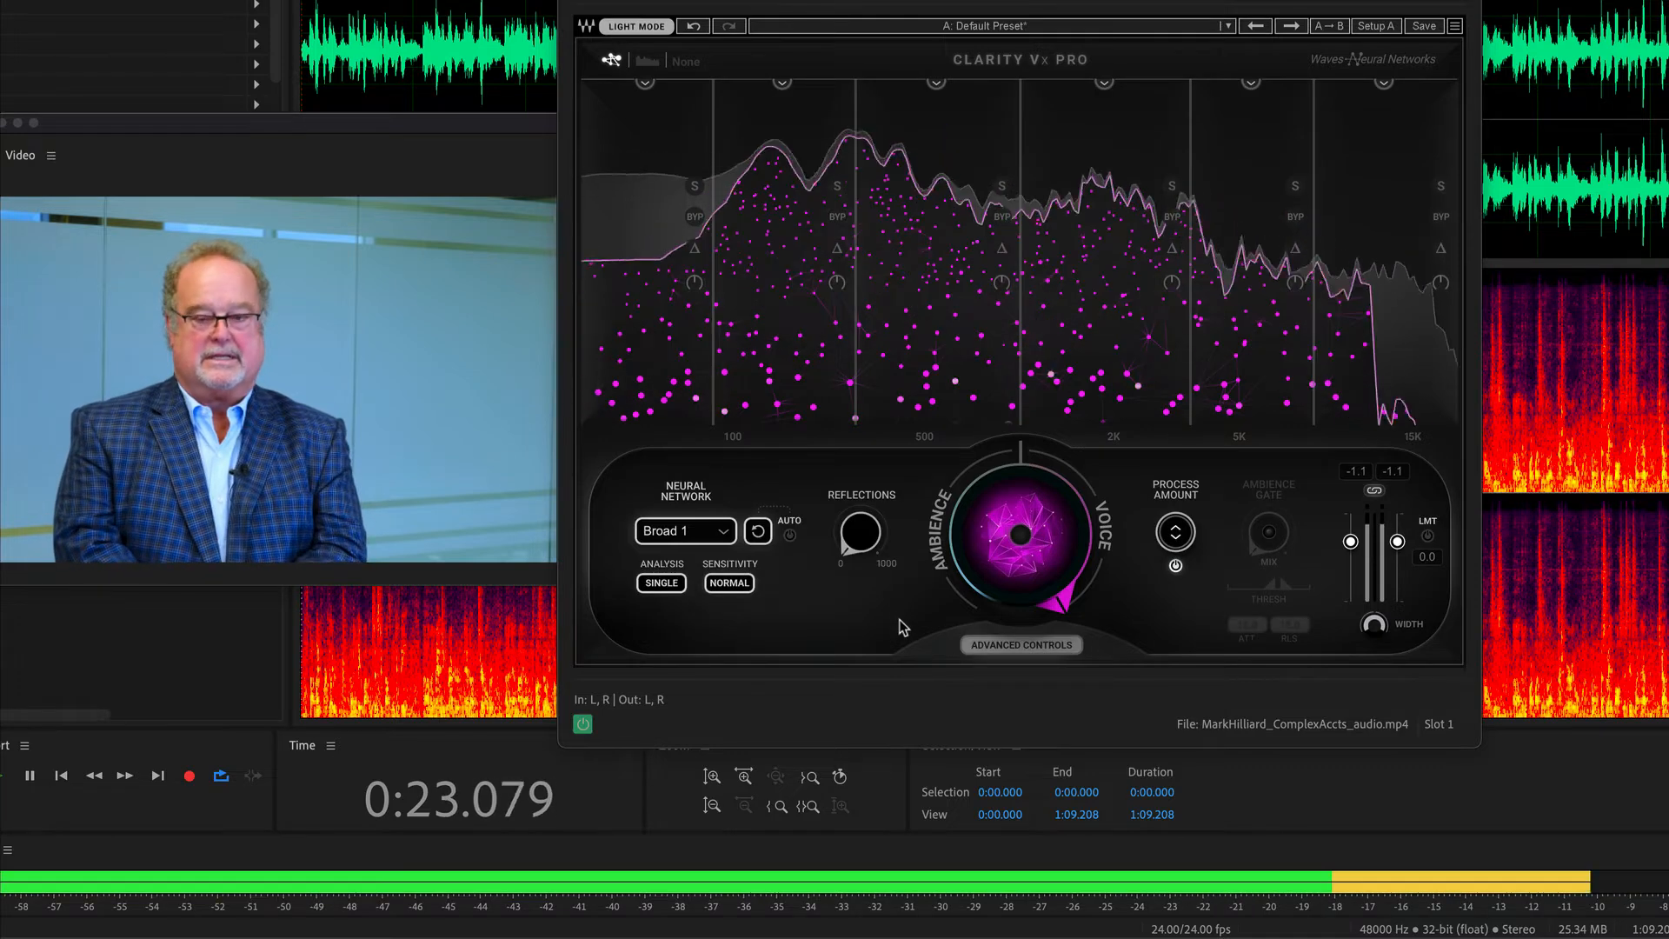
{"action": "key", "text": "space"}
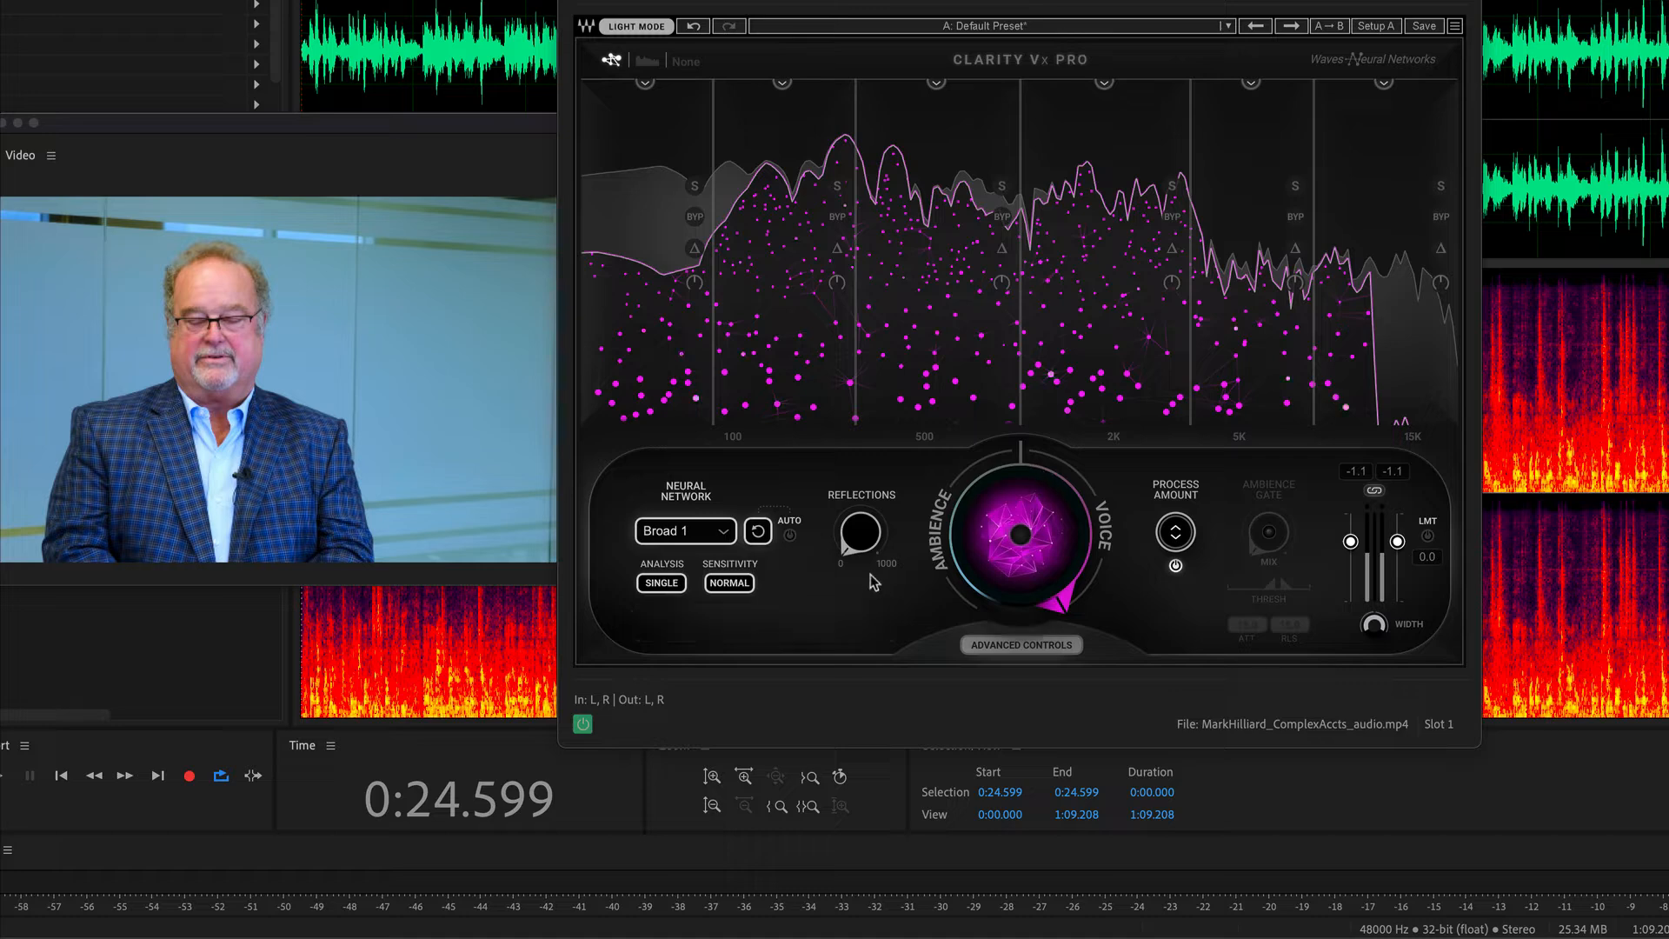
{"action": "key", "text": "space"}
{"action": "left_click", "coordinate": [584, 725]}
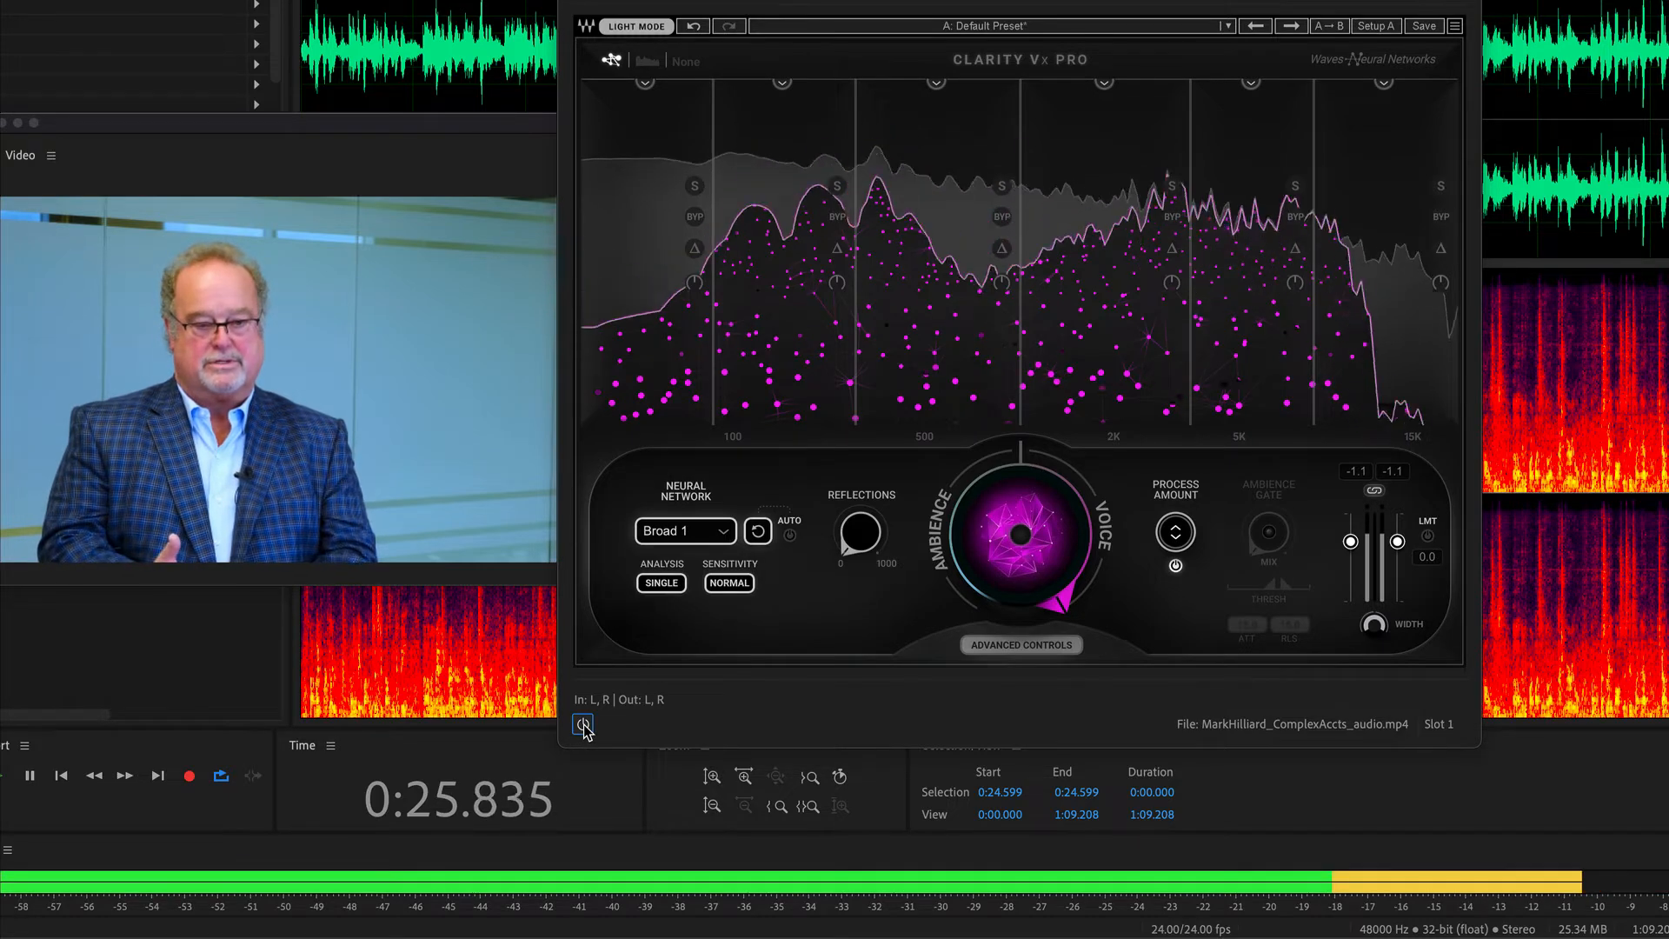
{"action": "left_click", "coordinate": [584, 725]}
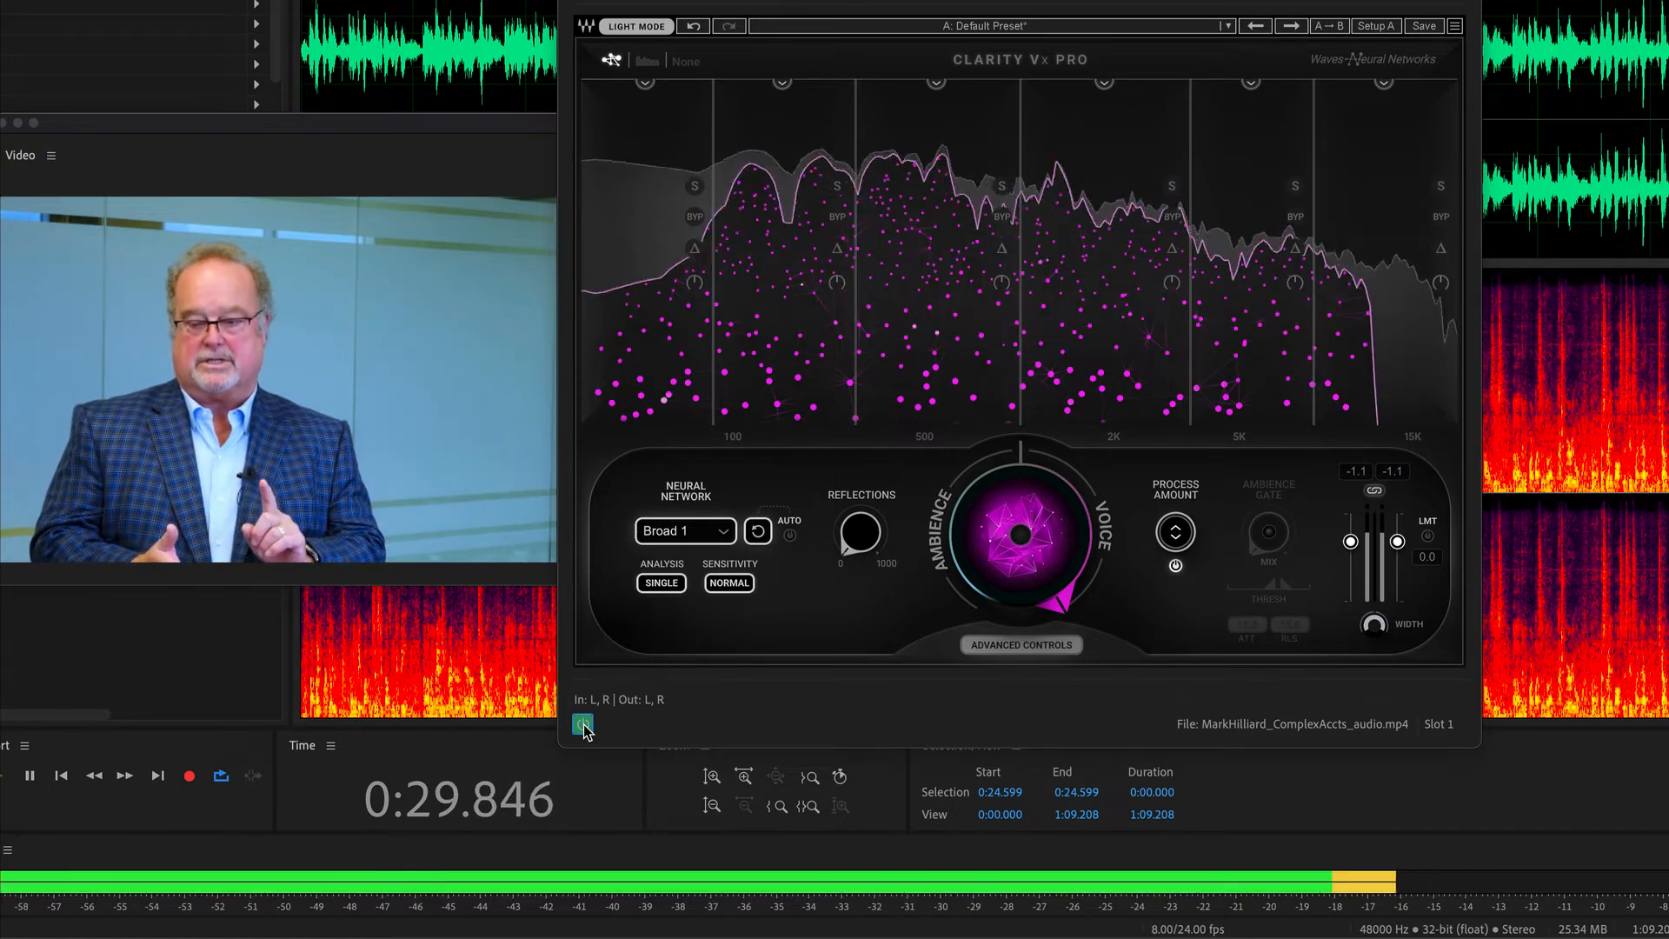
{"action": "left_click", "coordinate": [583, 725]}
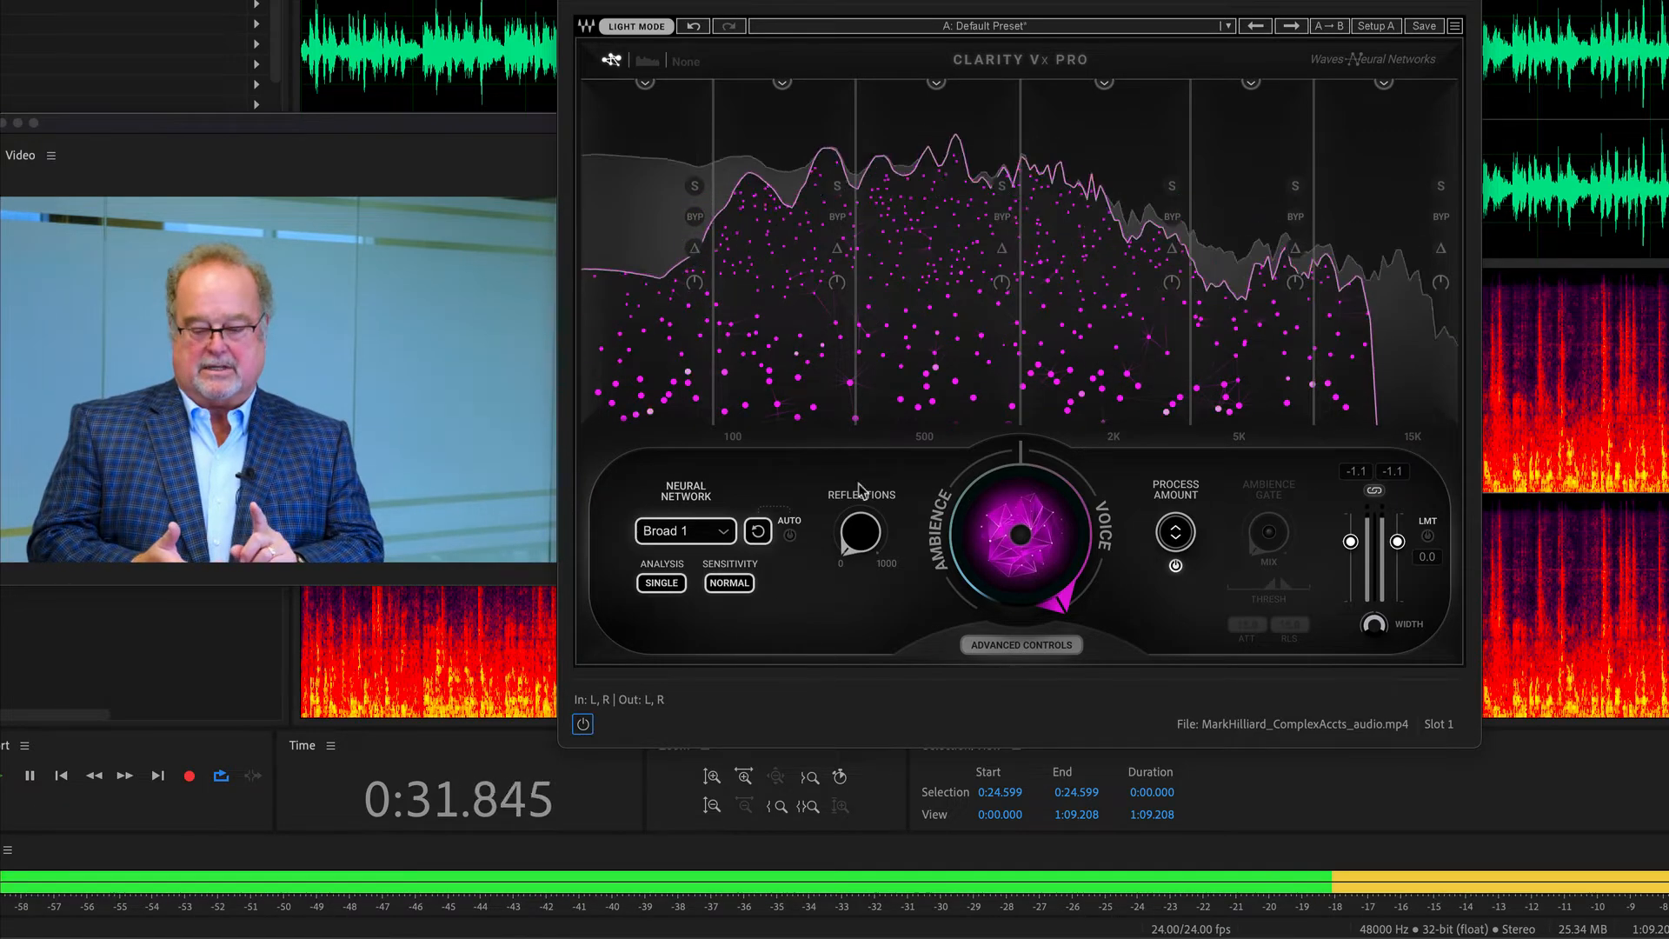
{"action": "key", "text": "space"}
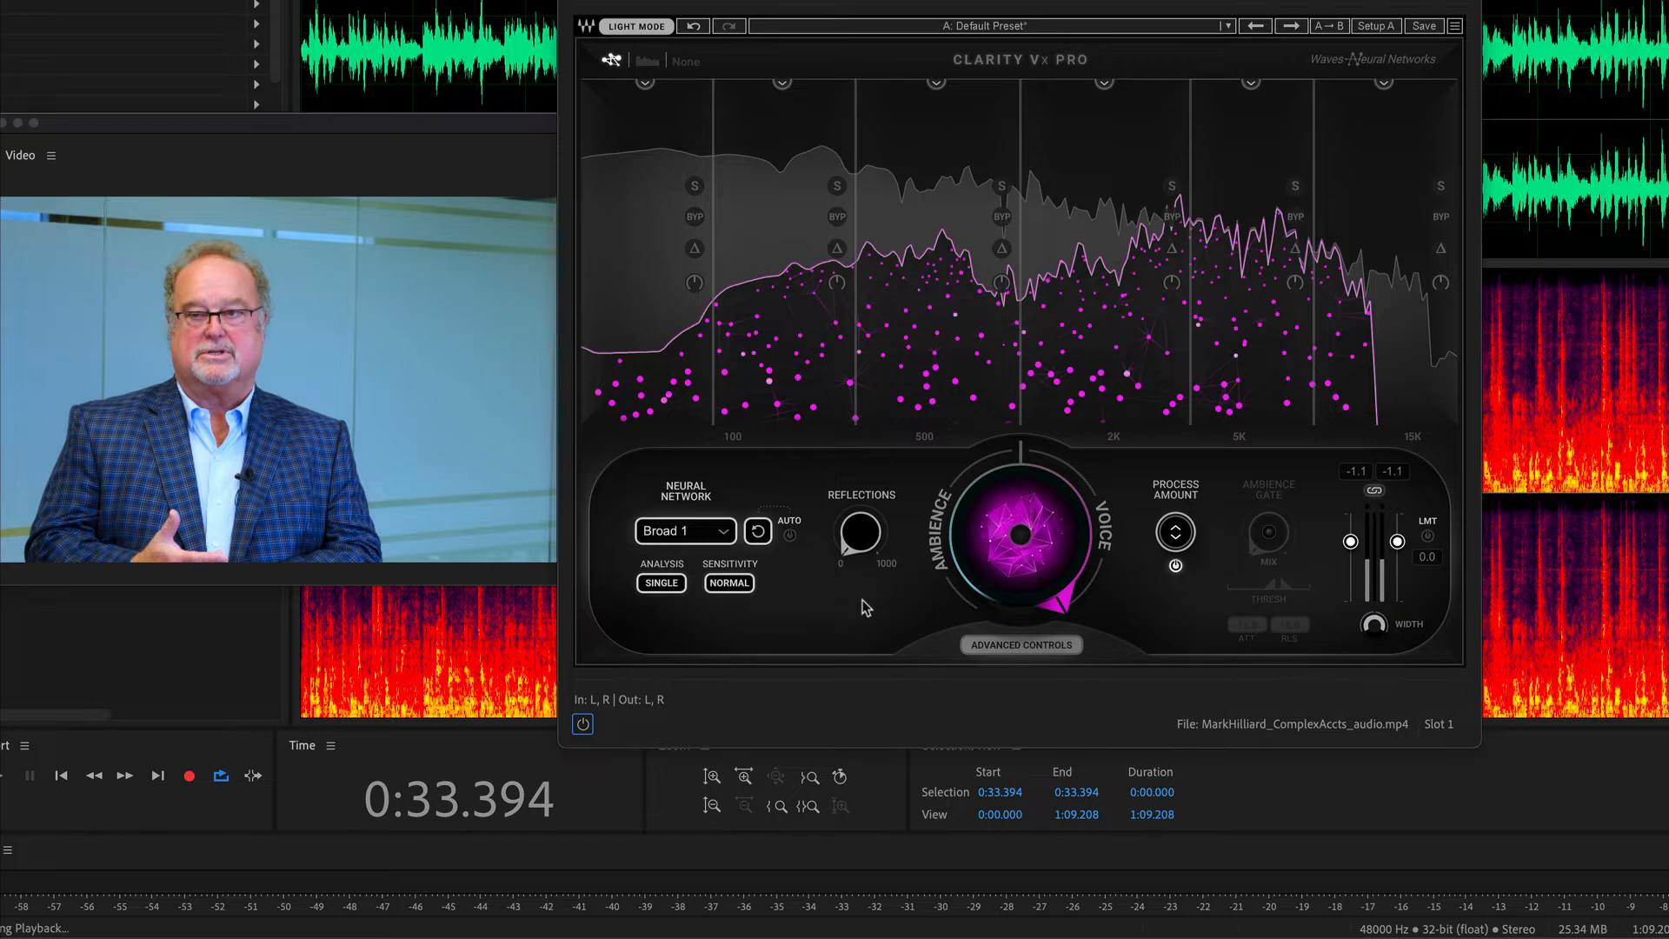
Resume playback, lower the process amount of bands 4, 5 and 6 to 0, then stop the clip.
{"action": "key", "text": "space"}
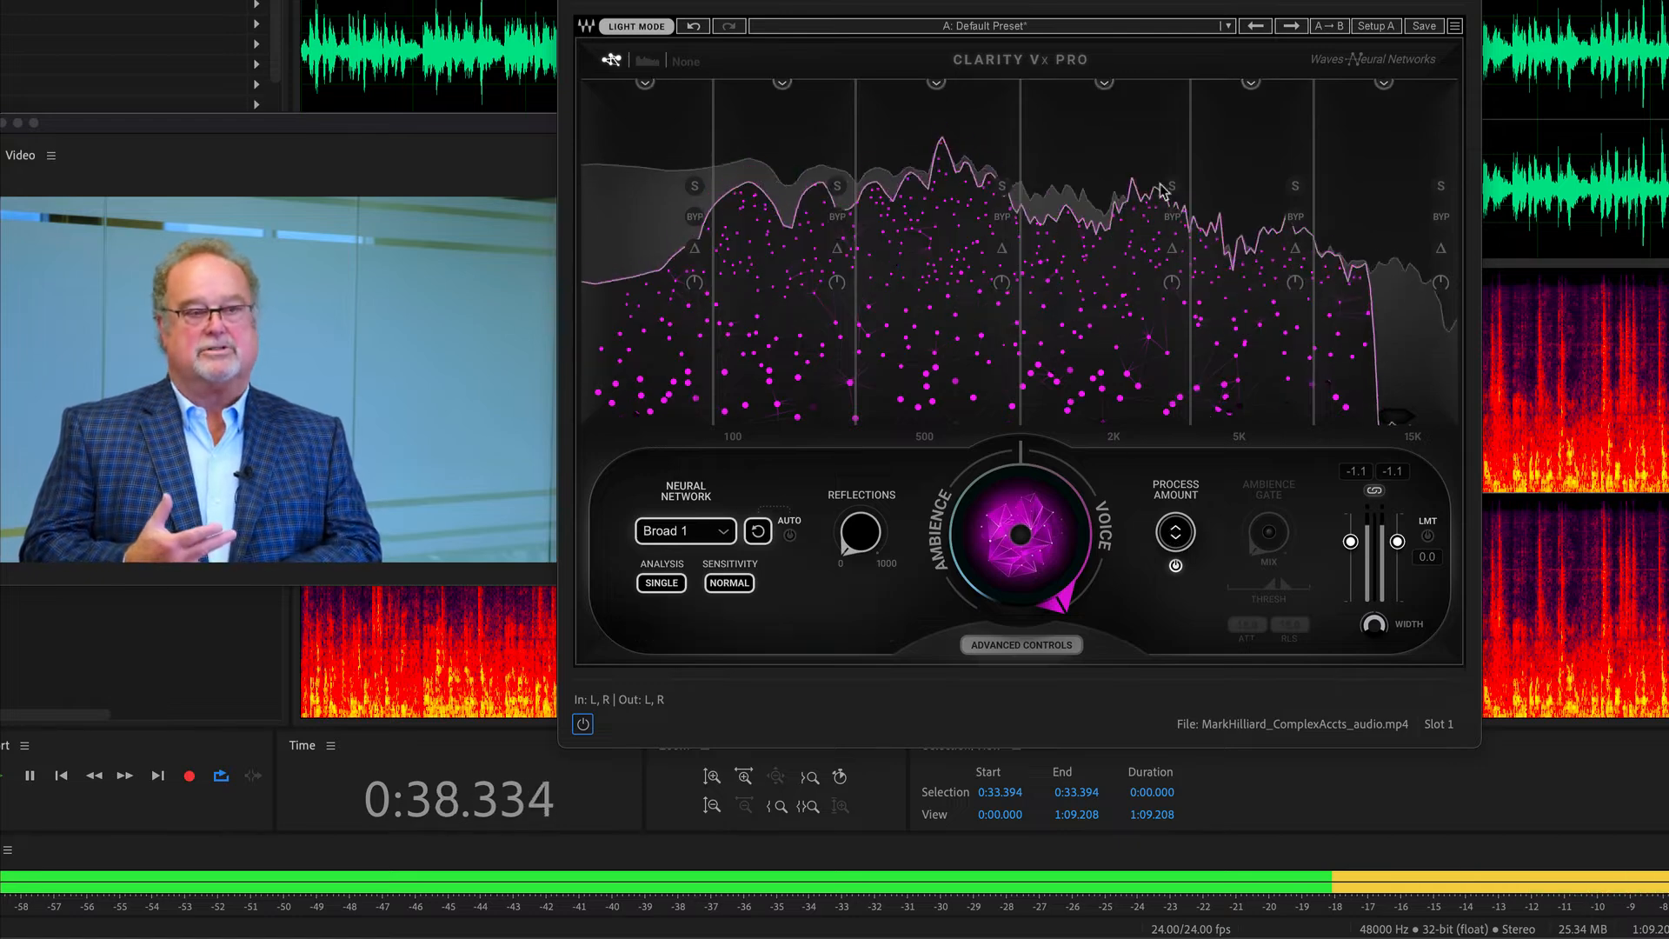
{"action": "left_click_drag", "start_coordinate": [1103, 85], "coordinate": [1104, 423]}
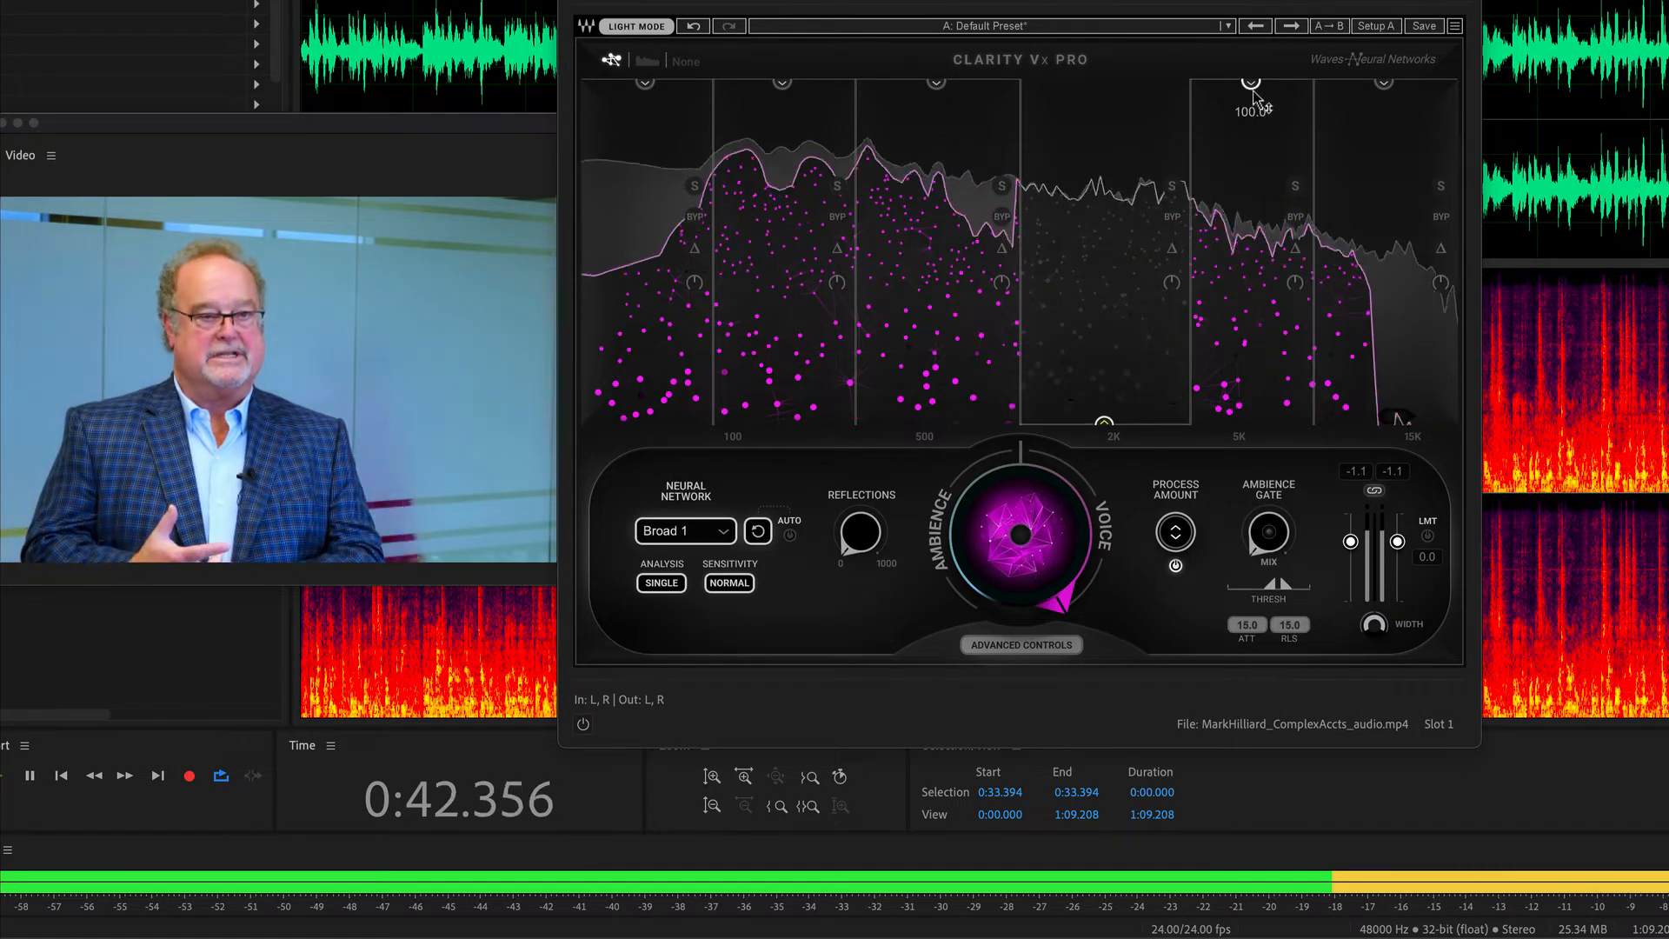
{"action": "left_click_drag", "start_coordinate": [1250, 82], "coordinate": [1251, 422]}
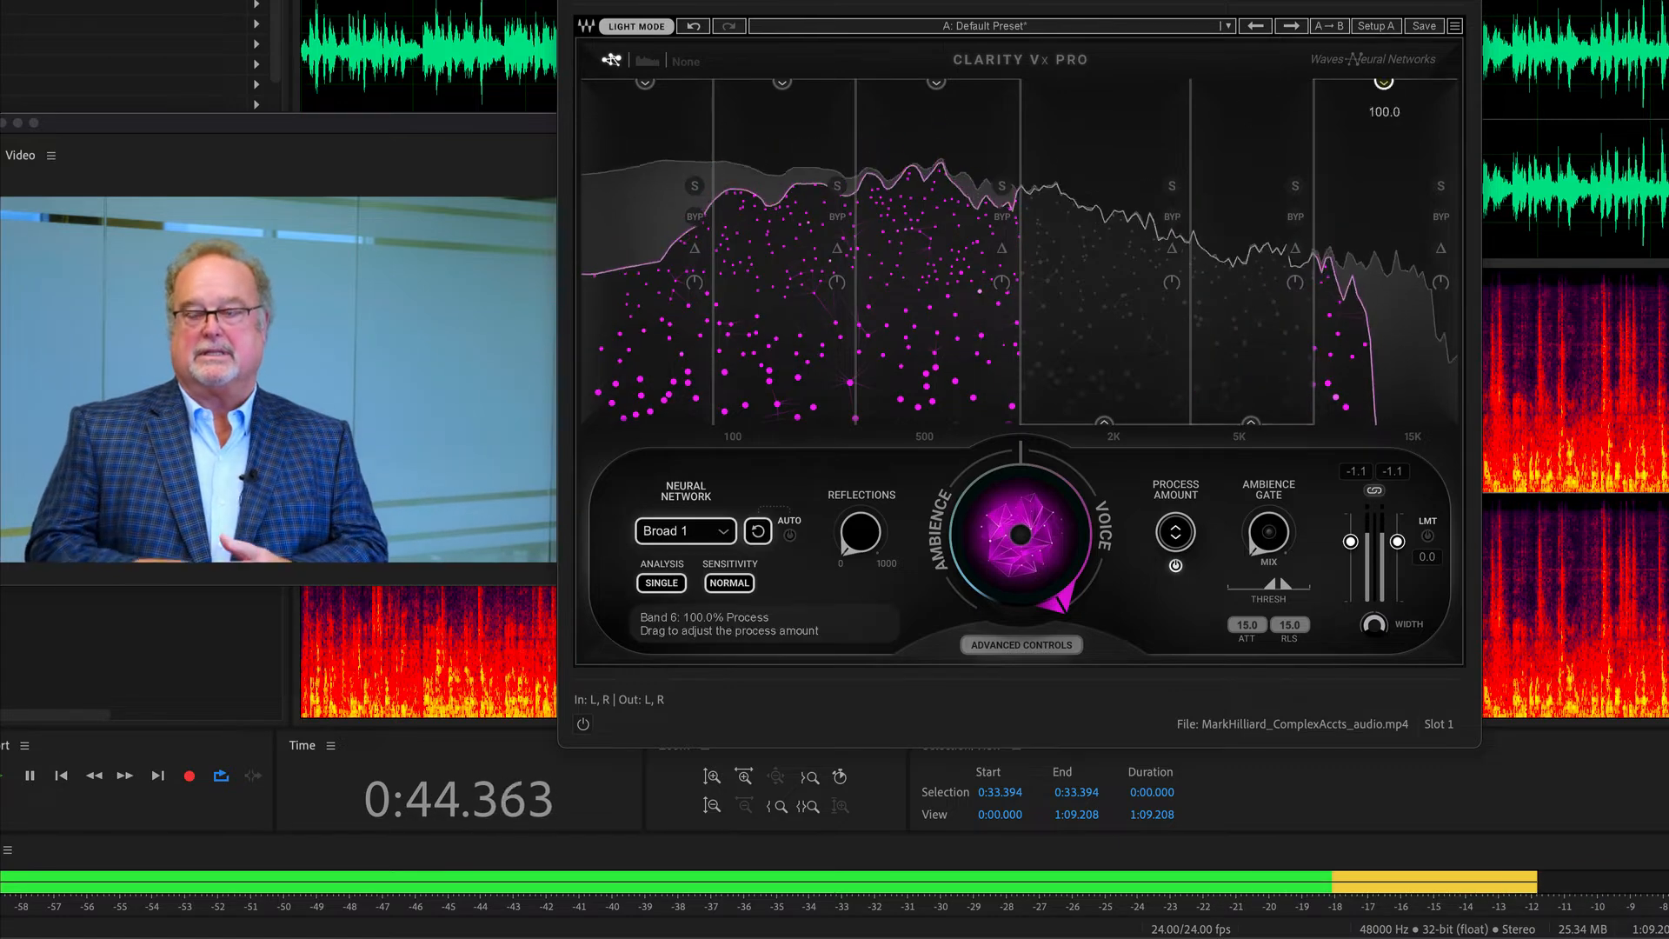
{"action": "left_click_drag", "start_coordinate": [1384, 84], "coordinate": [1385, 423]}
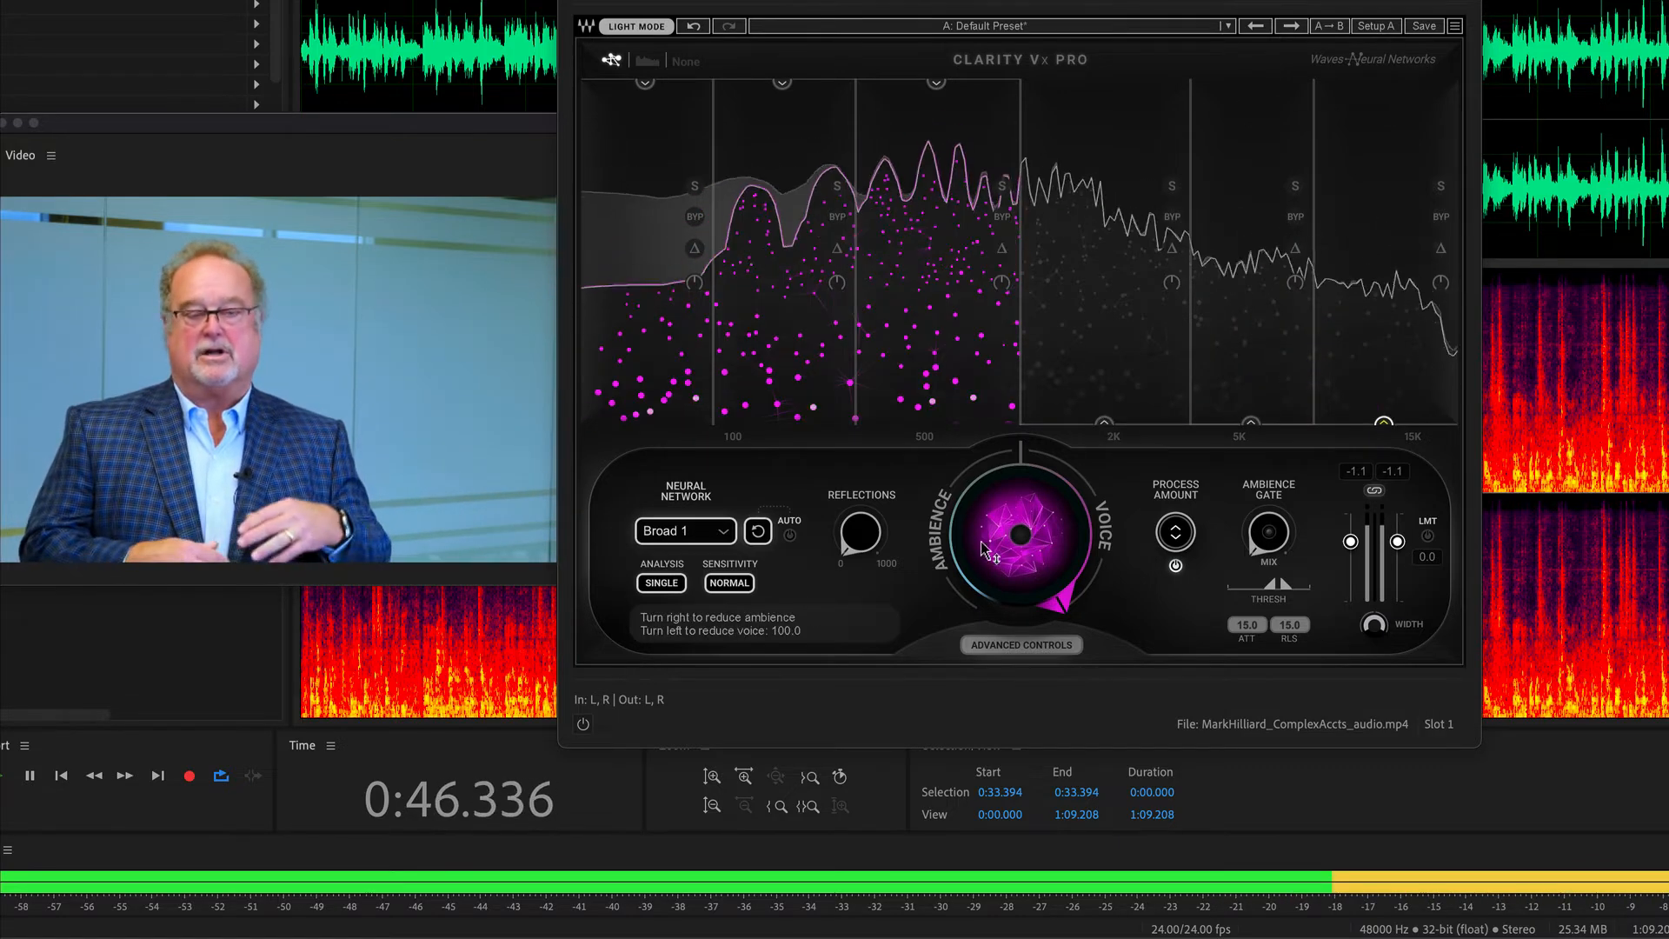
{"action": "key", "text": "space"}
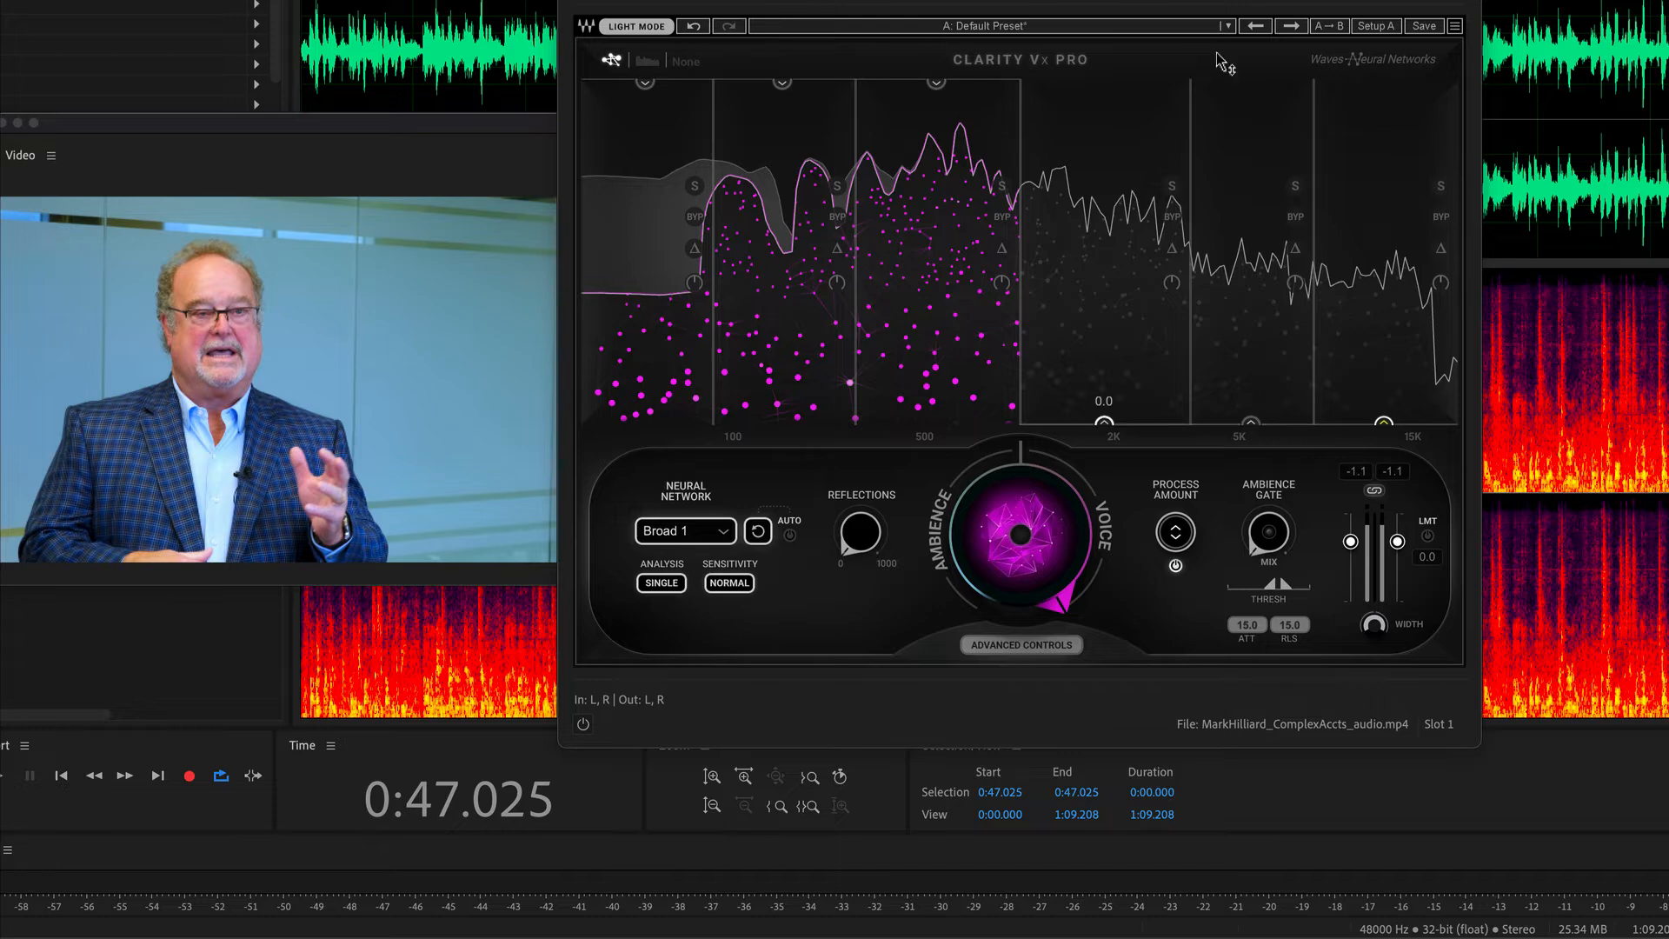
Raise the process amount of bands 4, 5 and 6 to 100.
{"action": "left_click_drag", "start_coordinate": [1106, 419], "coordinate": [1119, 260]}
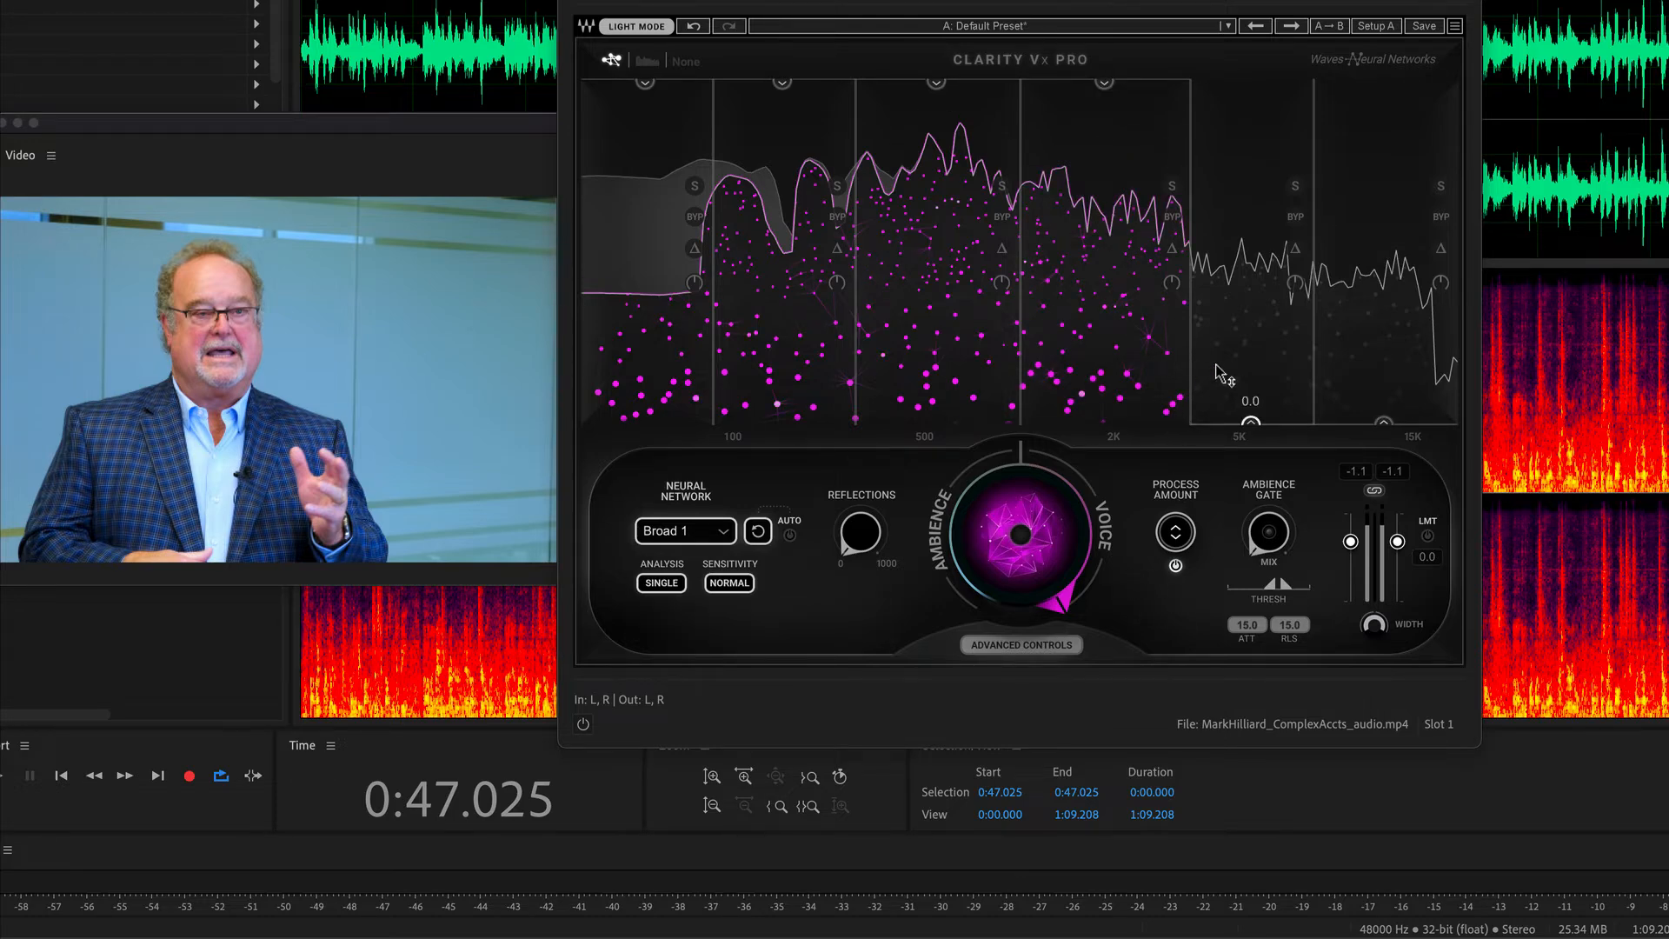
{"action": "left_click_drag", "start_coordinate": [1251, 424], "coordinate": [1250, 81]}
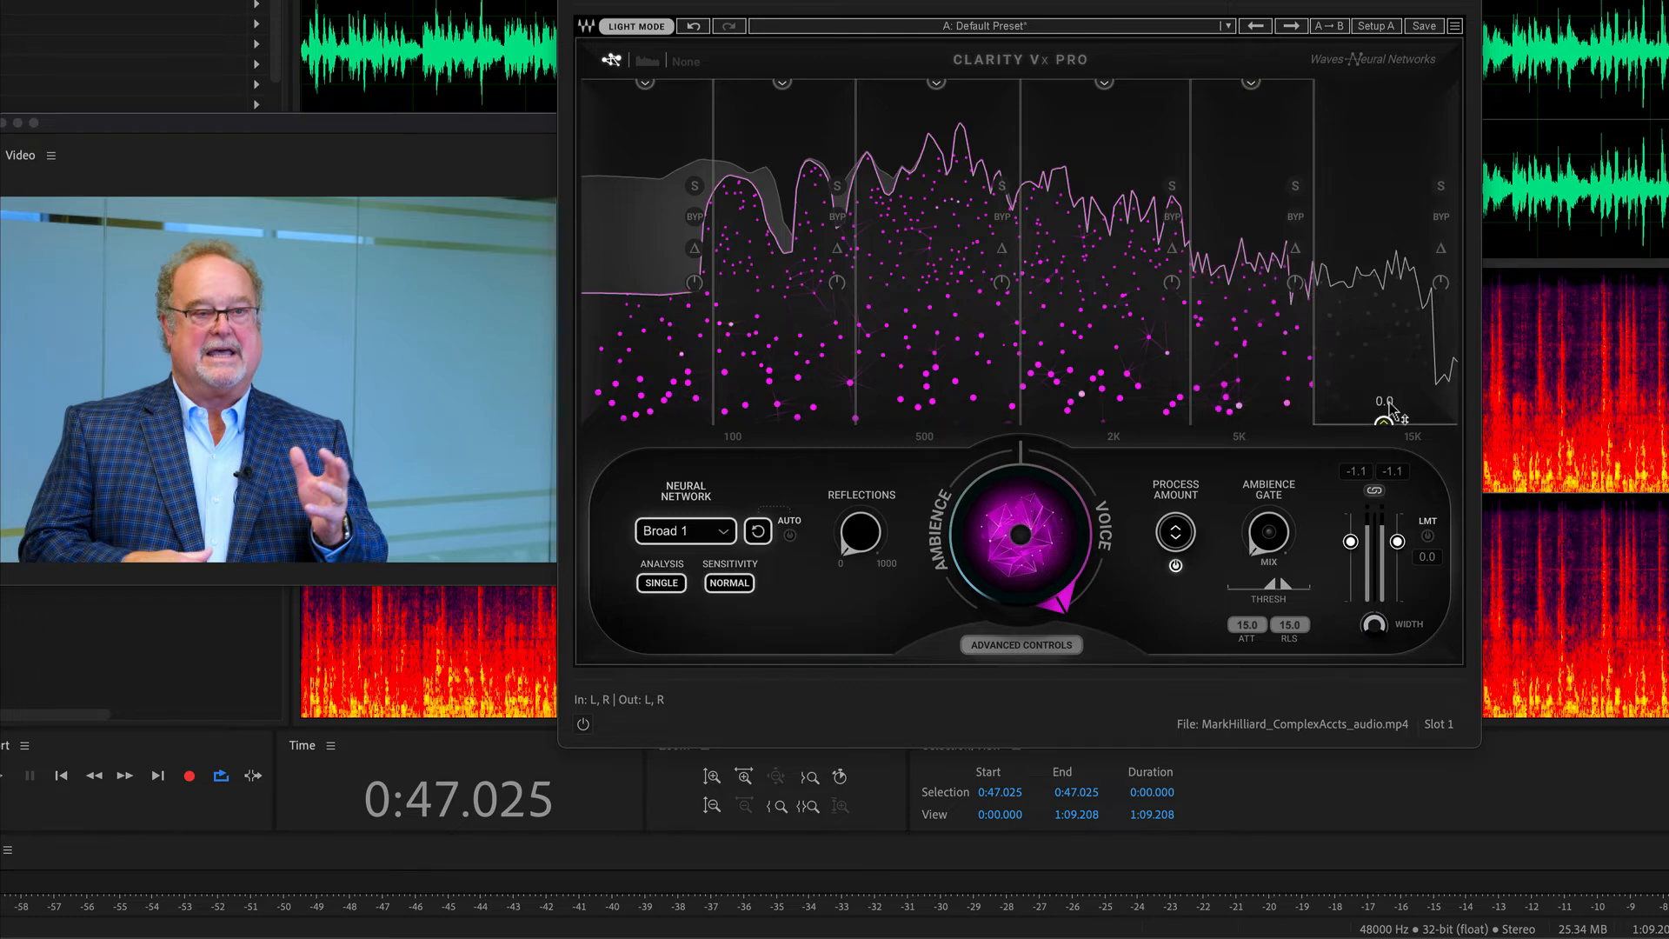
{"action": "left_click_drag", "start_coordinate": [1384, 424], "coordinate": [1384, 87]}
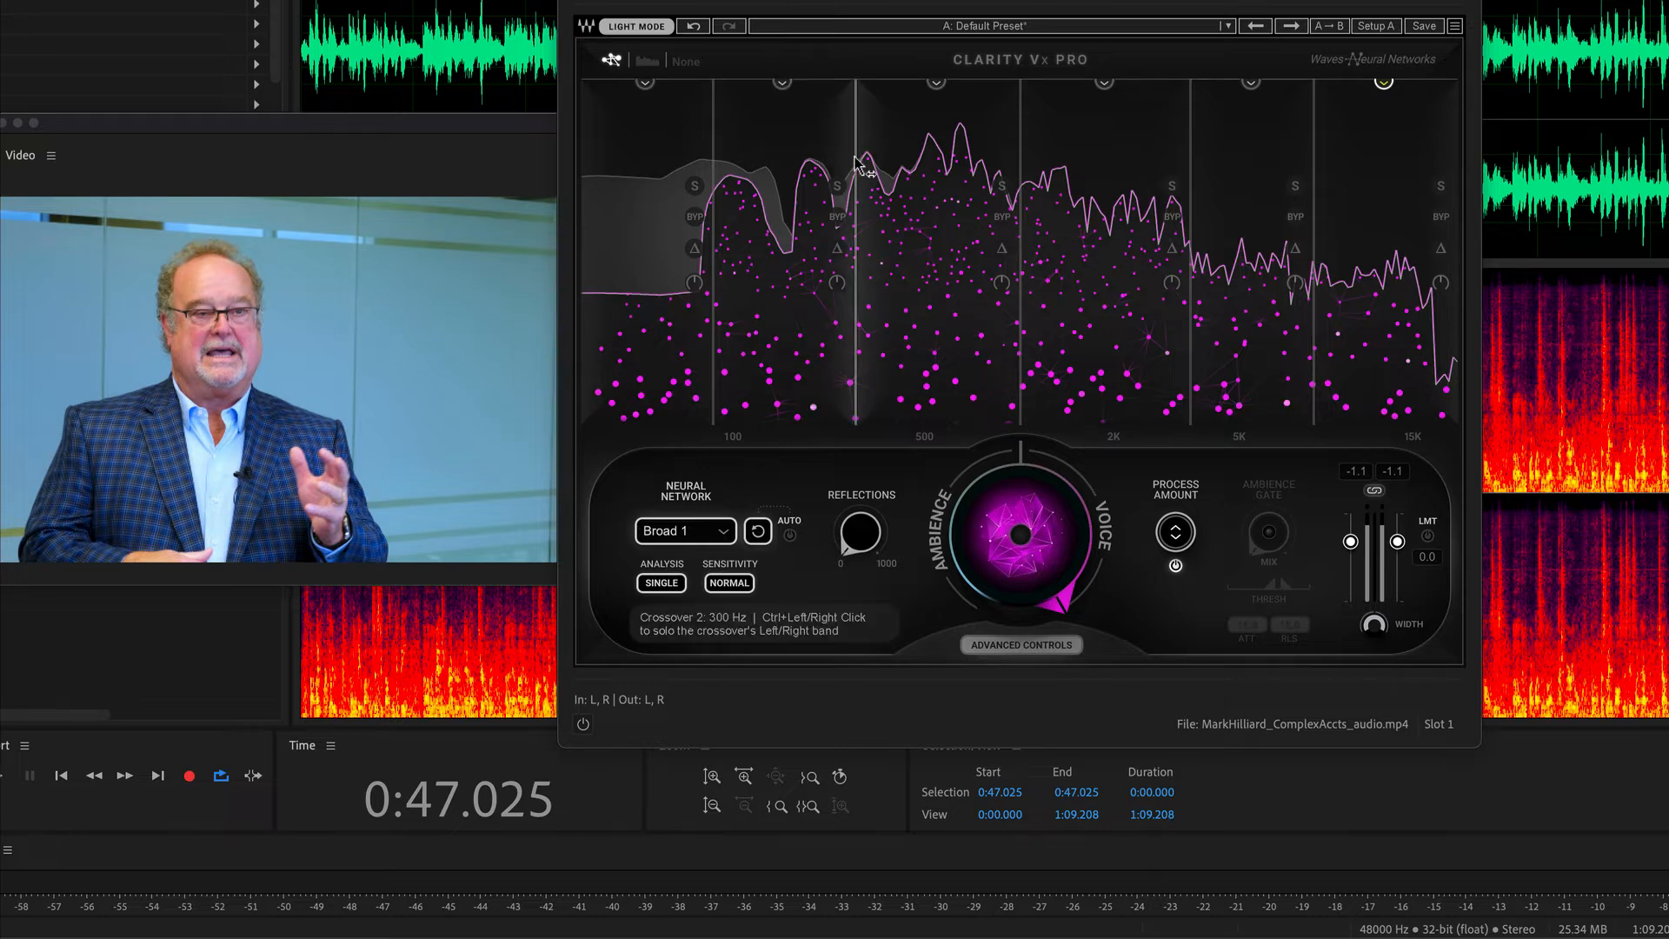
Shift crossover 2 slightly above 300 Hz and audition the clip with the process amount of bands 1, 2 and 3 at 0.
{"action": "mouse_move", "coordinate": [855, 122]}
{"action": "left_mouse_down"}
{"action": "mouse_move", "coordinate": [950, 122]}
{"action": "mouse_move", "coordinate": [838, 121]}
{"action": "mouse_move", "coordinate": [863, 122]}
{"action": "left_mouse_up"}
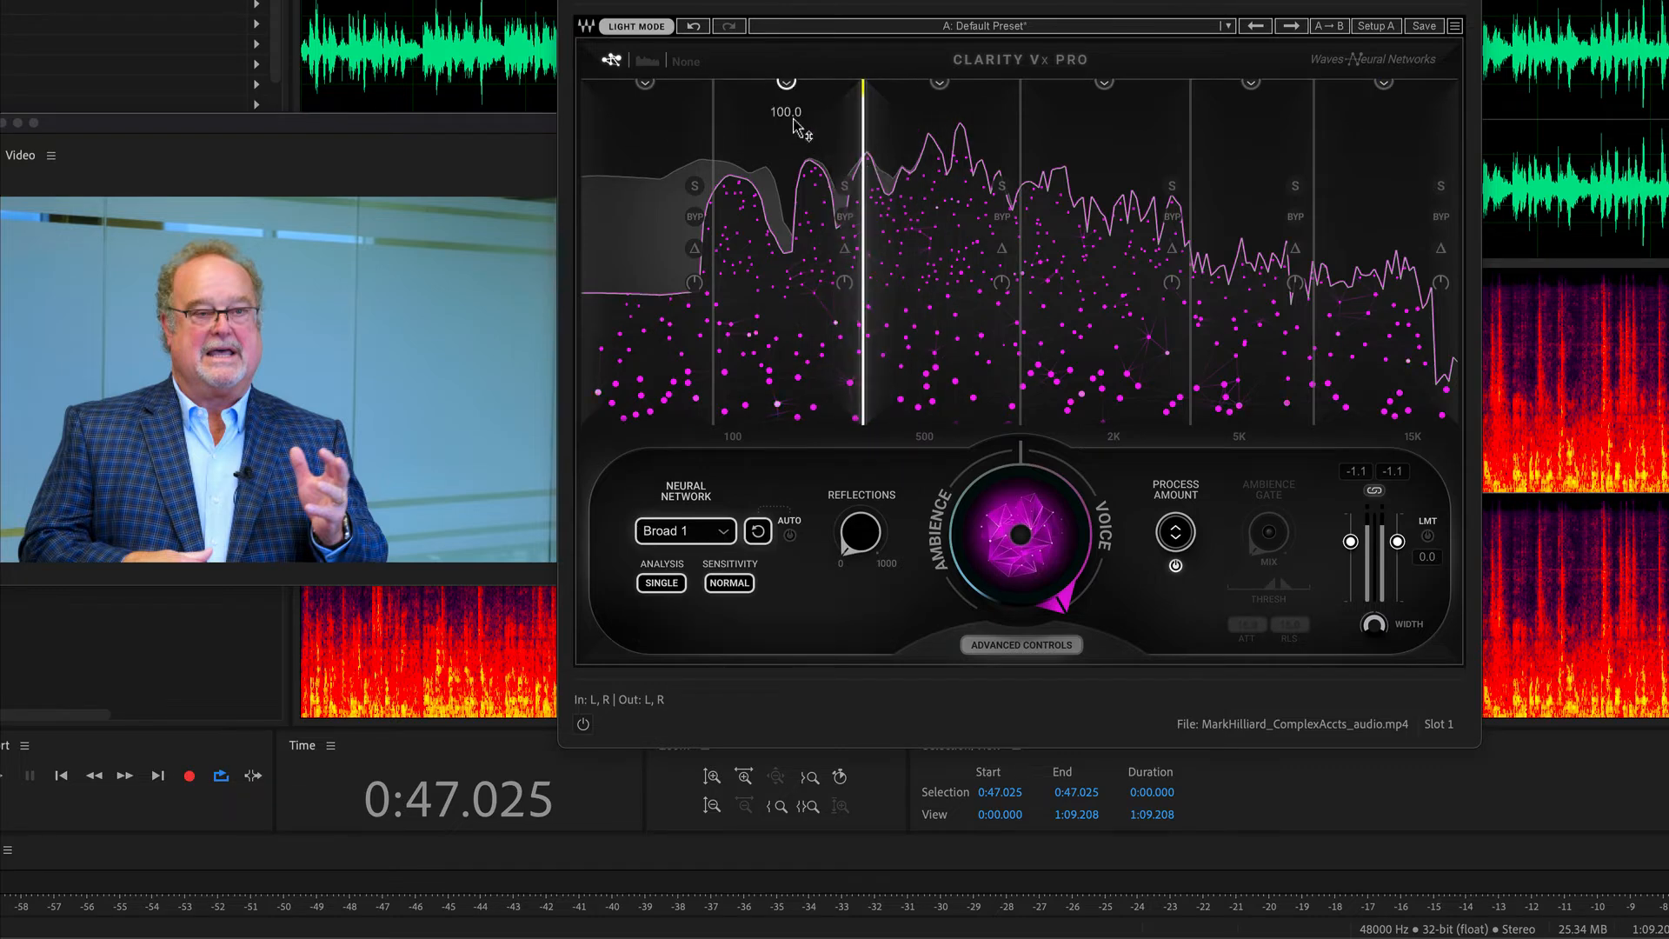
{"action": "left_click_drag", "start_coordinate": [786, 83], "coordinate": [786, 423]}
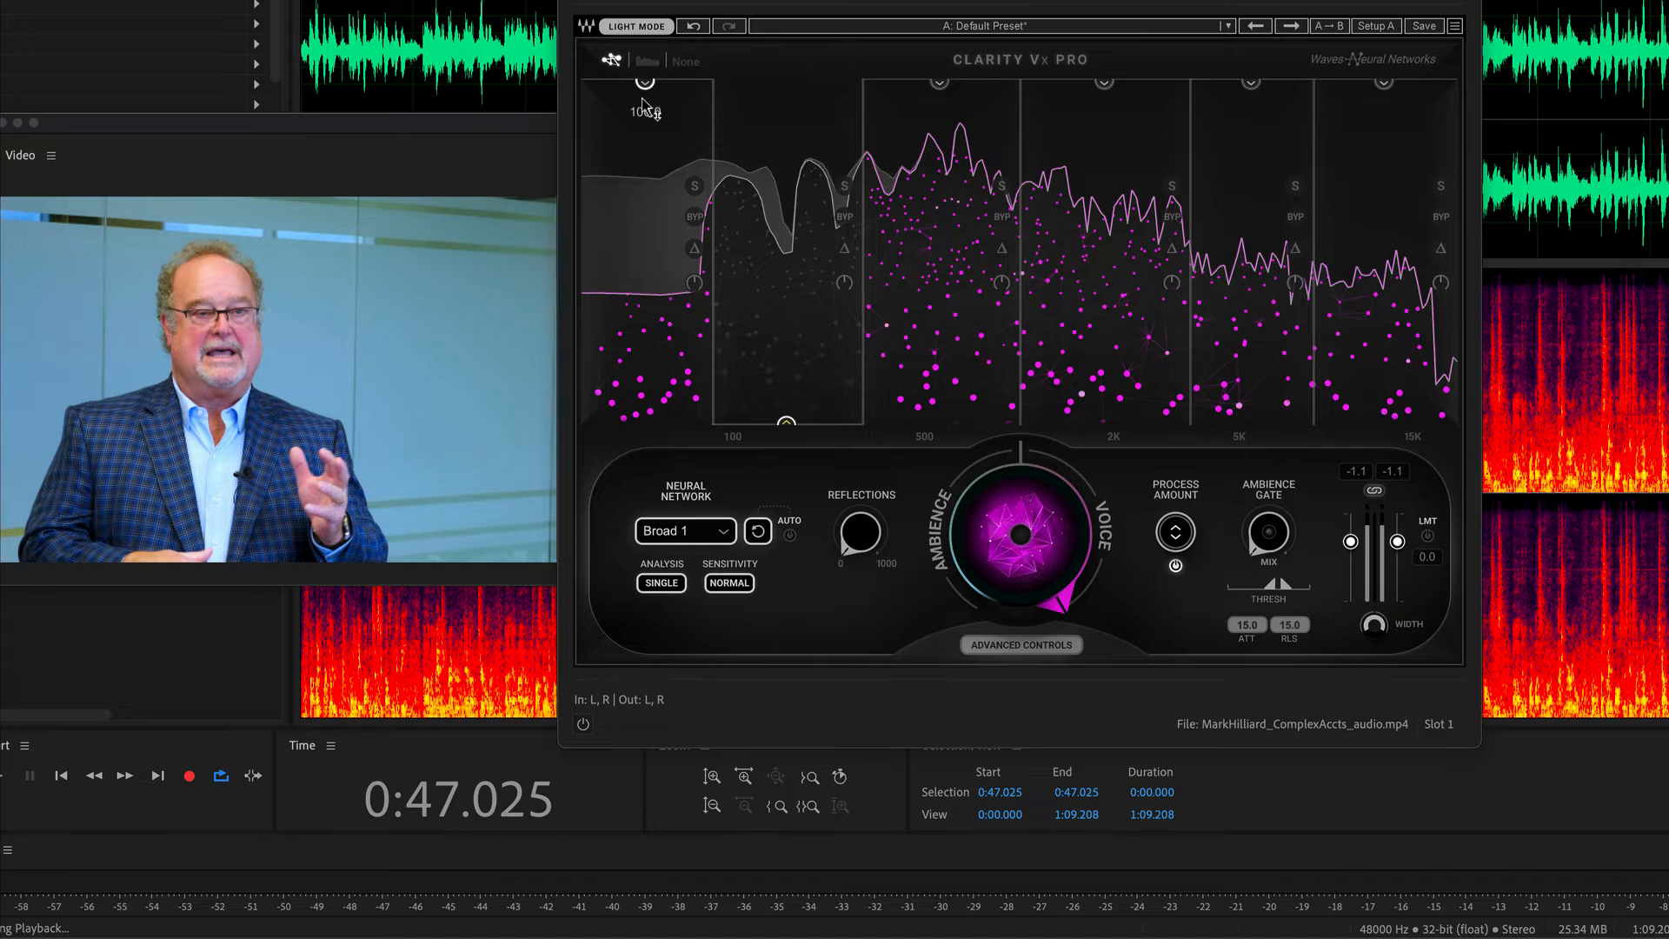
{"action": "left_click_drag", "start_coordinate": [645, 87], "coordinate": [644, 422]}
{"action": "key", "text": "space"}
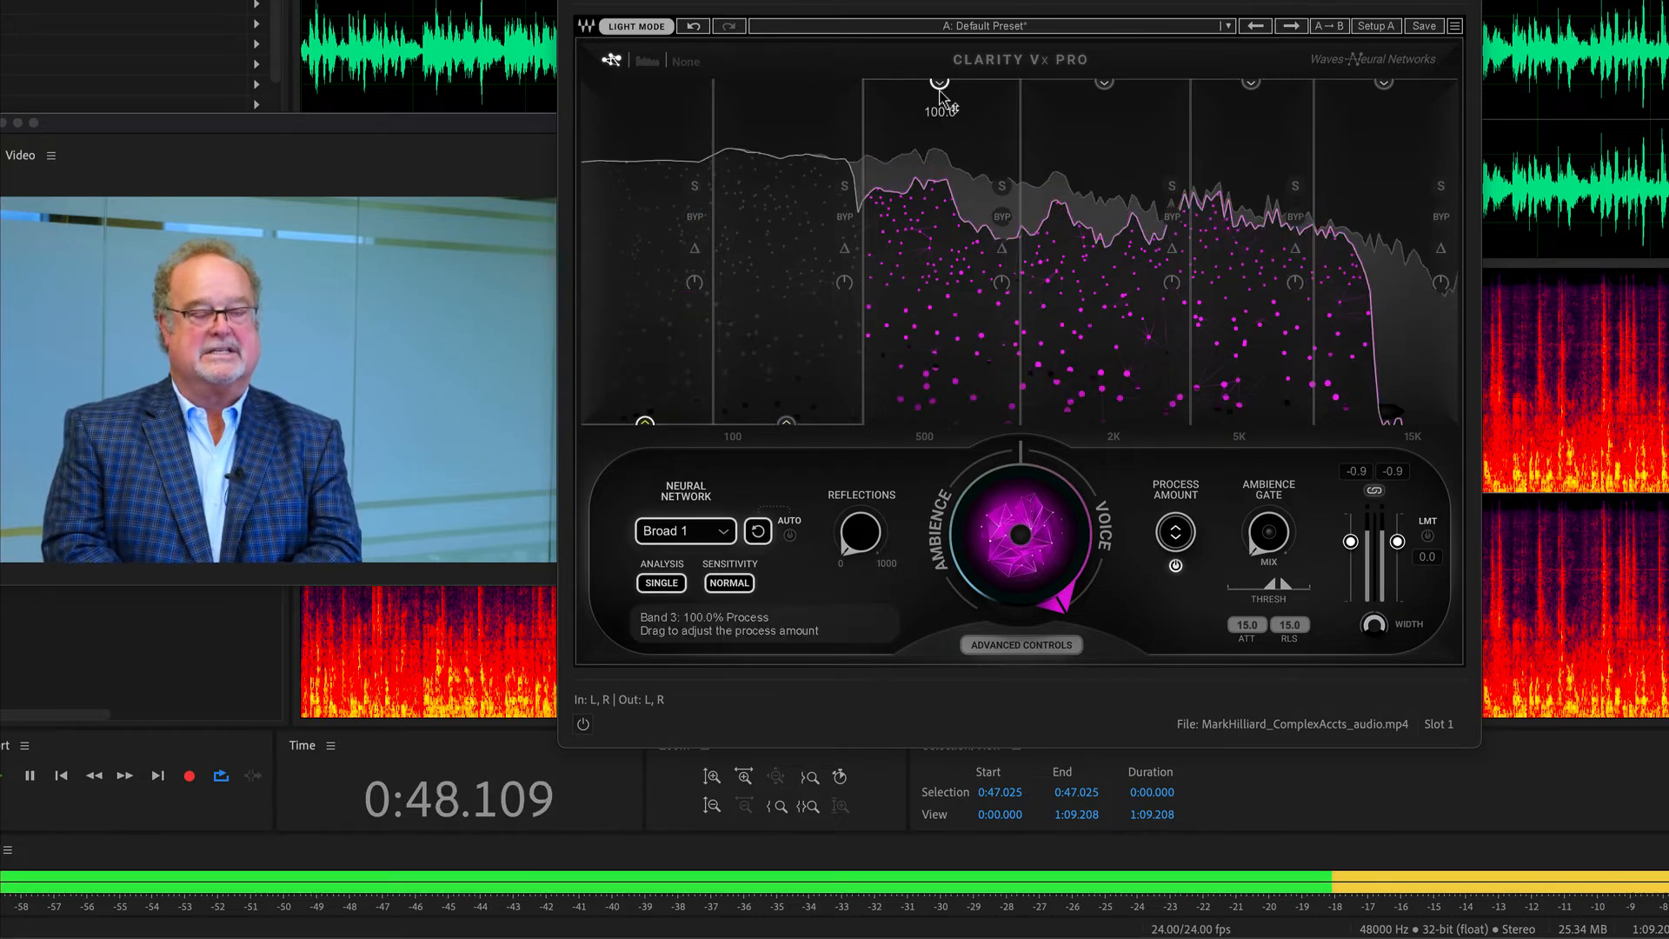
{"action": "left_click_drag", "start_coordinate": [939, 81], "coordinate": [939, 422]}
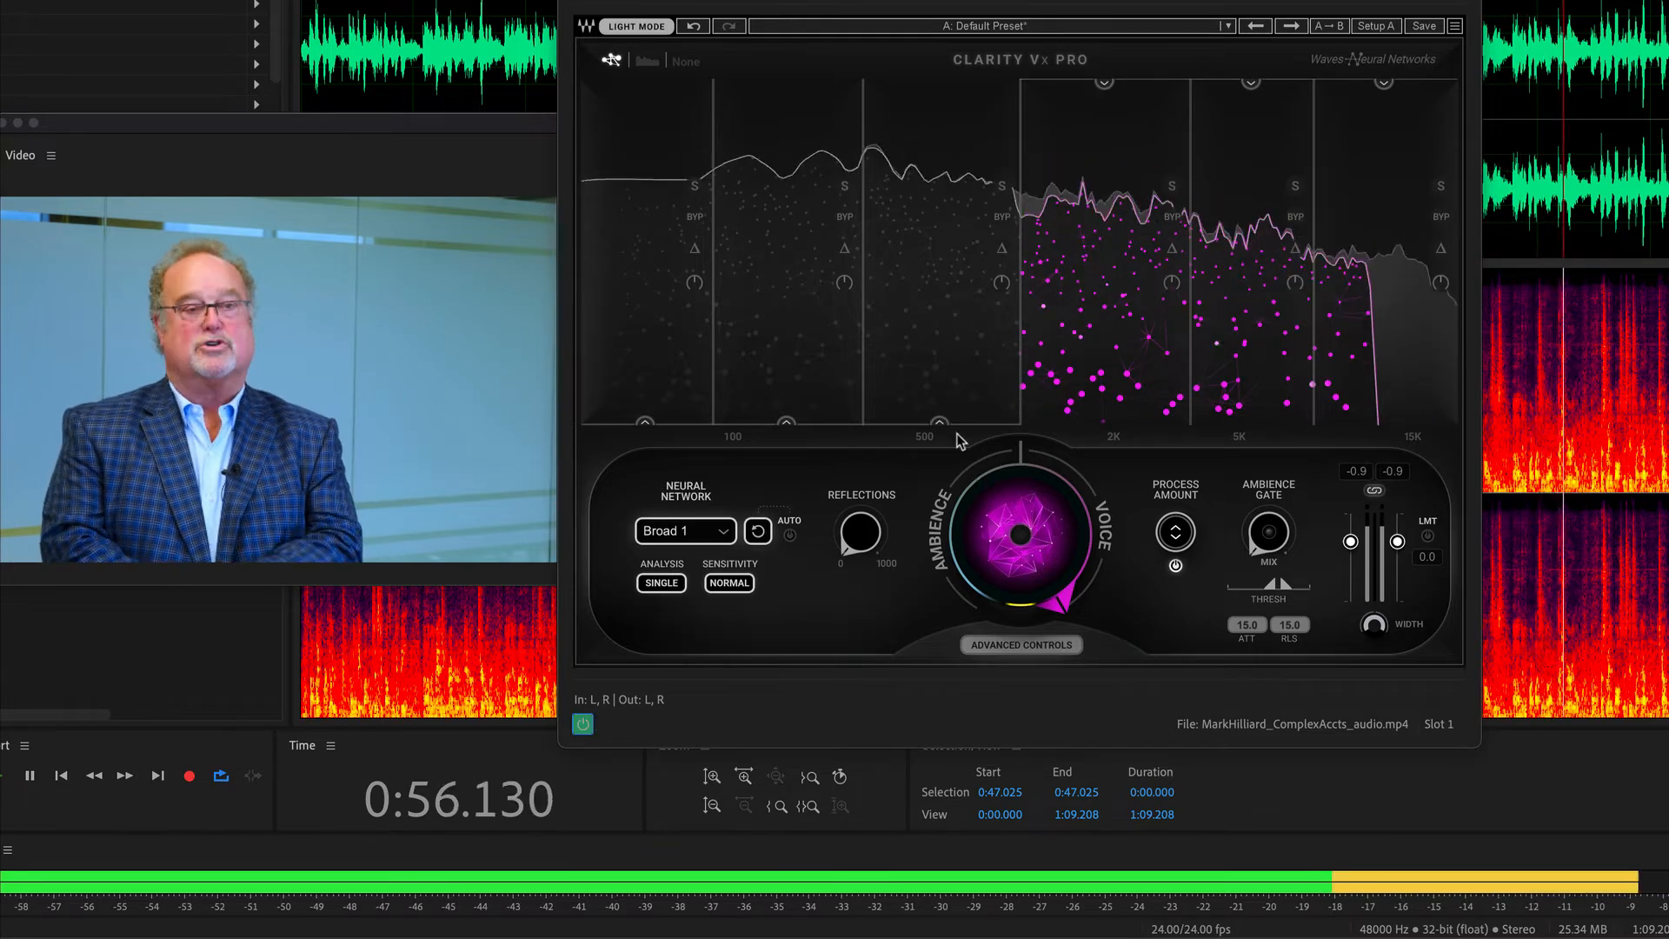
{"action": "key", "text": "space"}
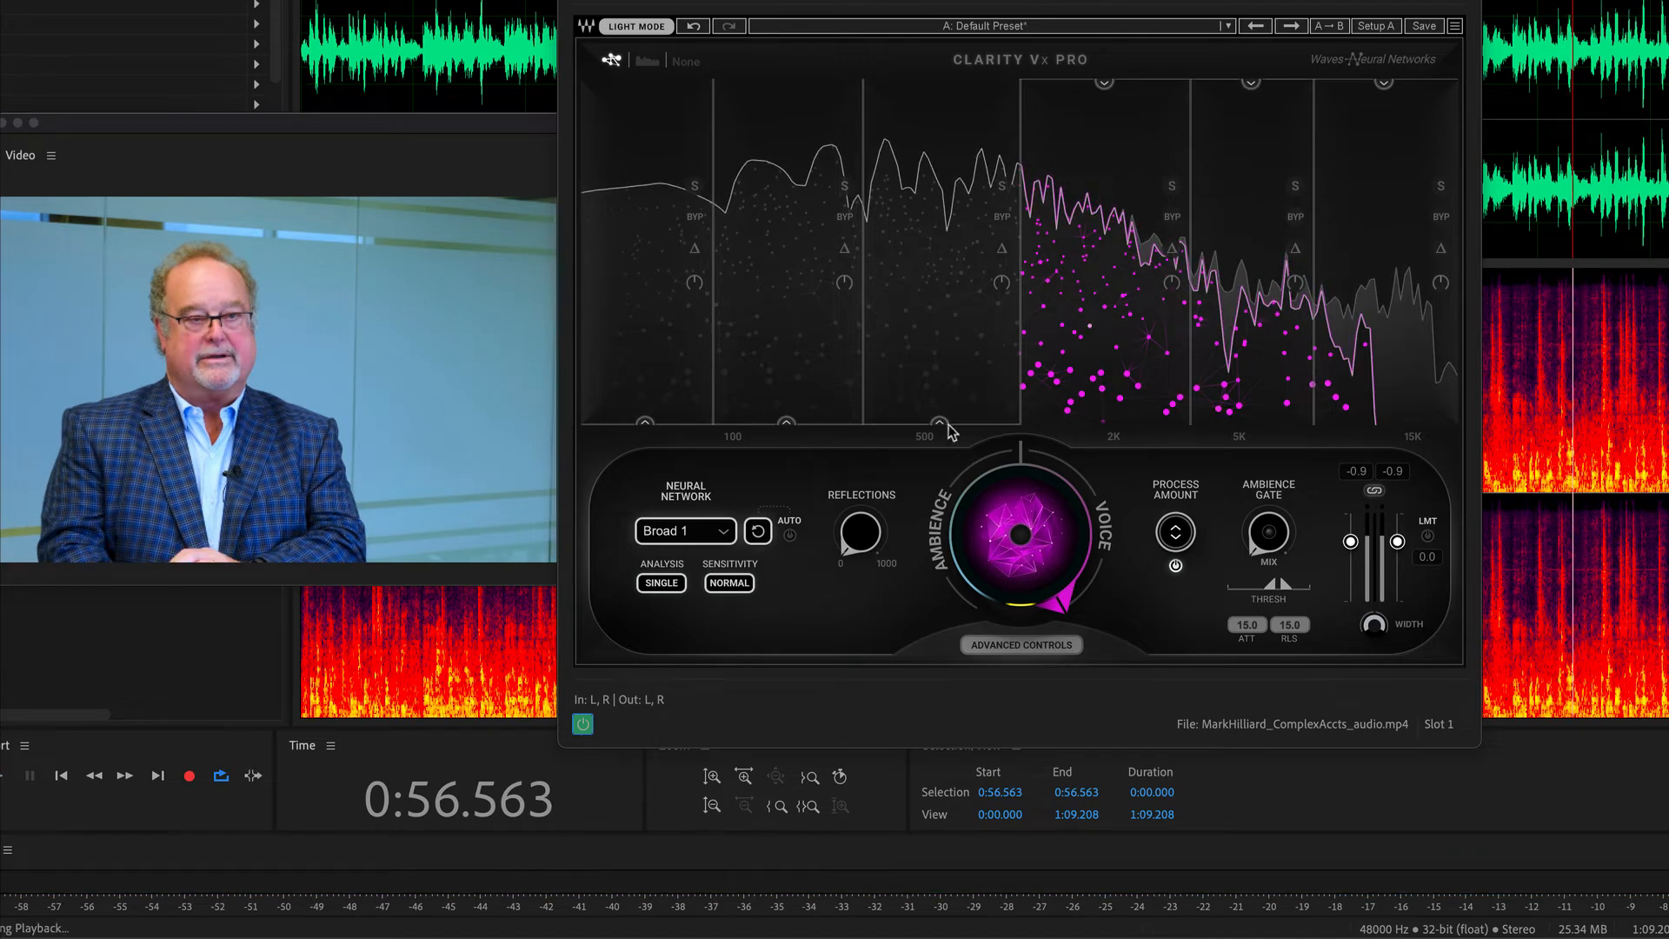
Play on while raising the process amount of bands 3 and 2 to 100, then stop playback.
{"action": "key", "text": "space"}
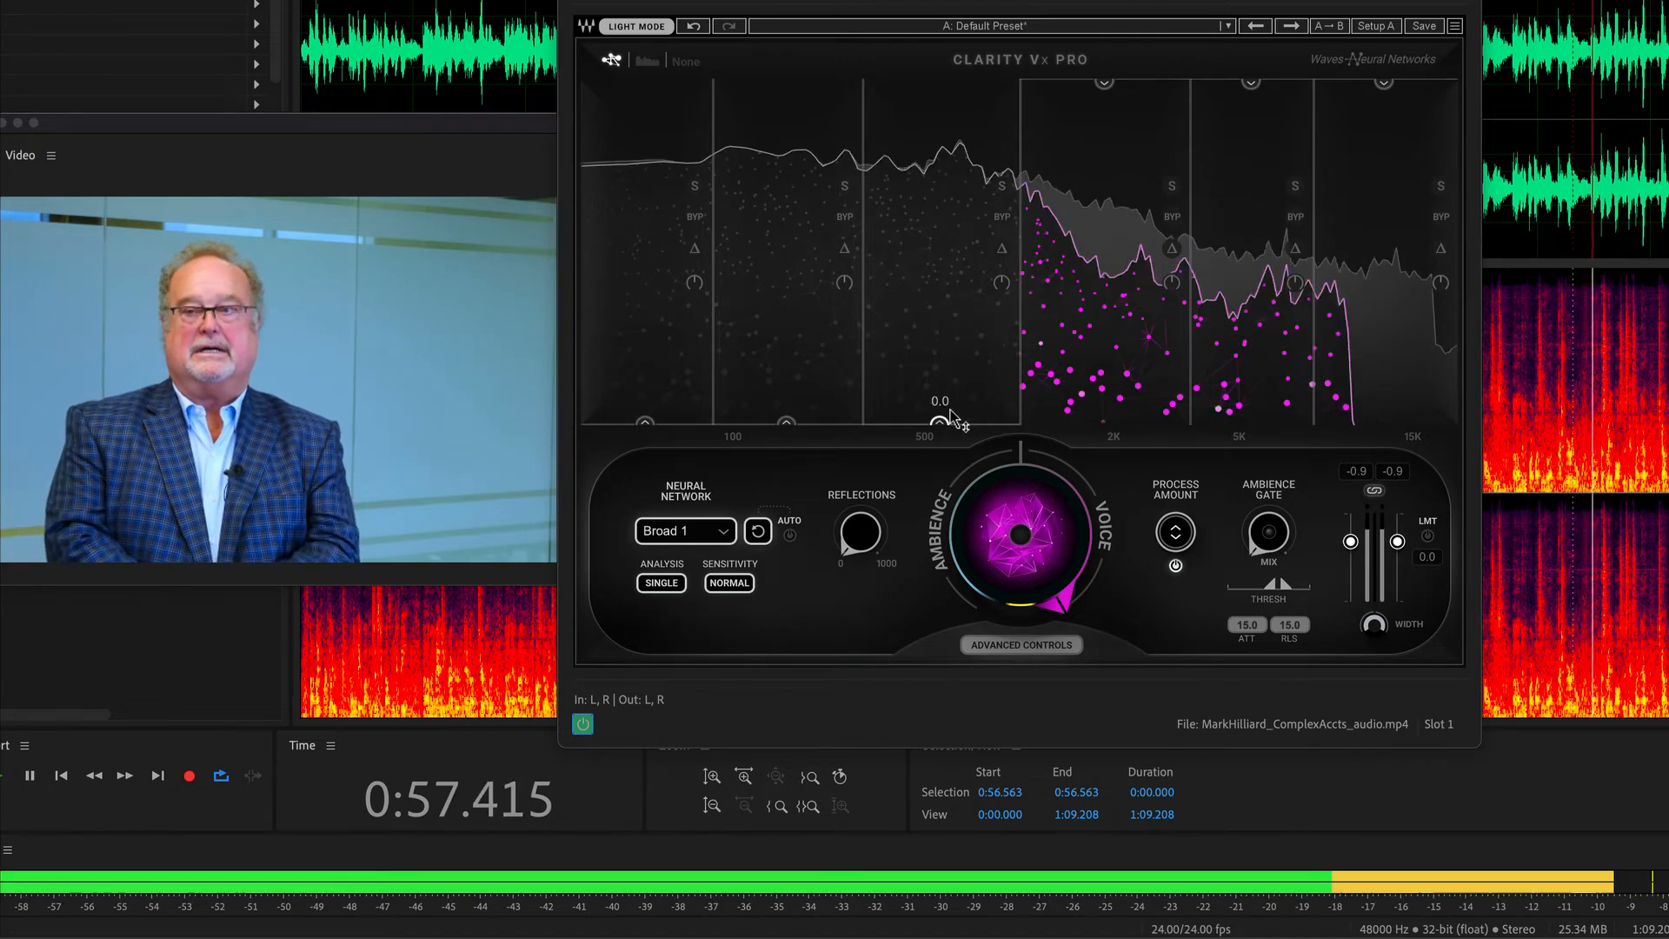
{"action": "left_click_drag", "start_coordinate": [941, 419], "coordinate": [939, 82]}
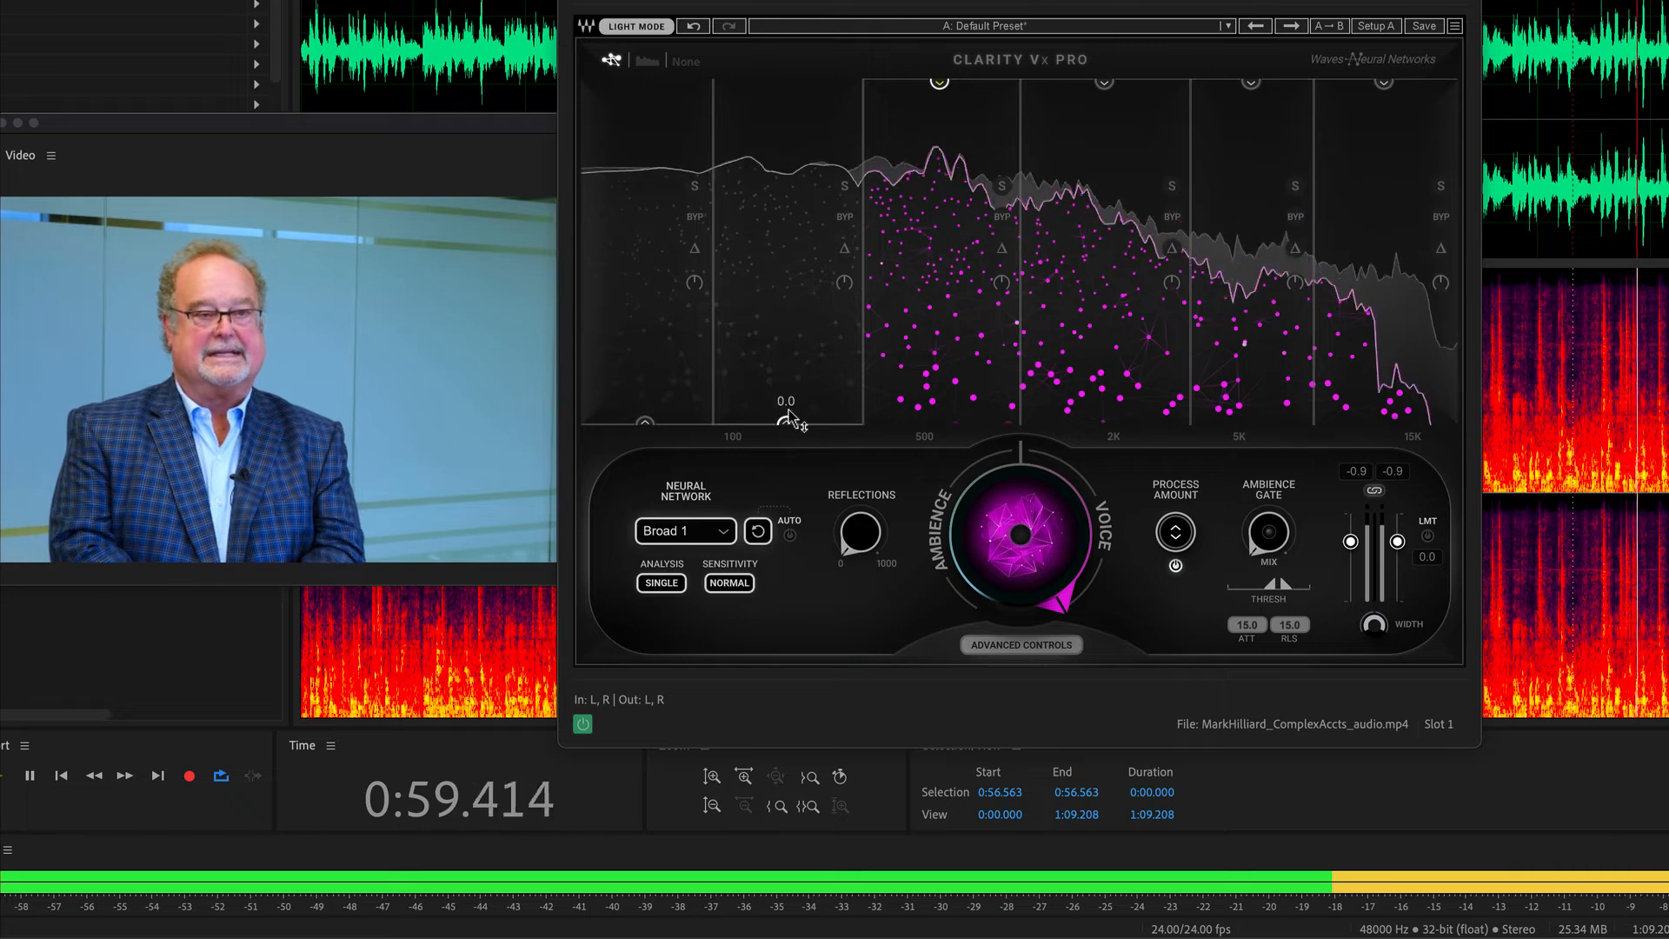
{"action": "left_click_drag", "start_coordinate": [787, 422], "coordinate": [787, 82]}
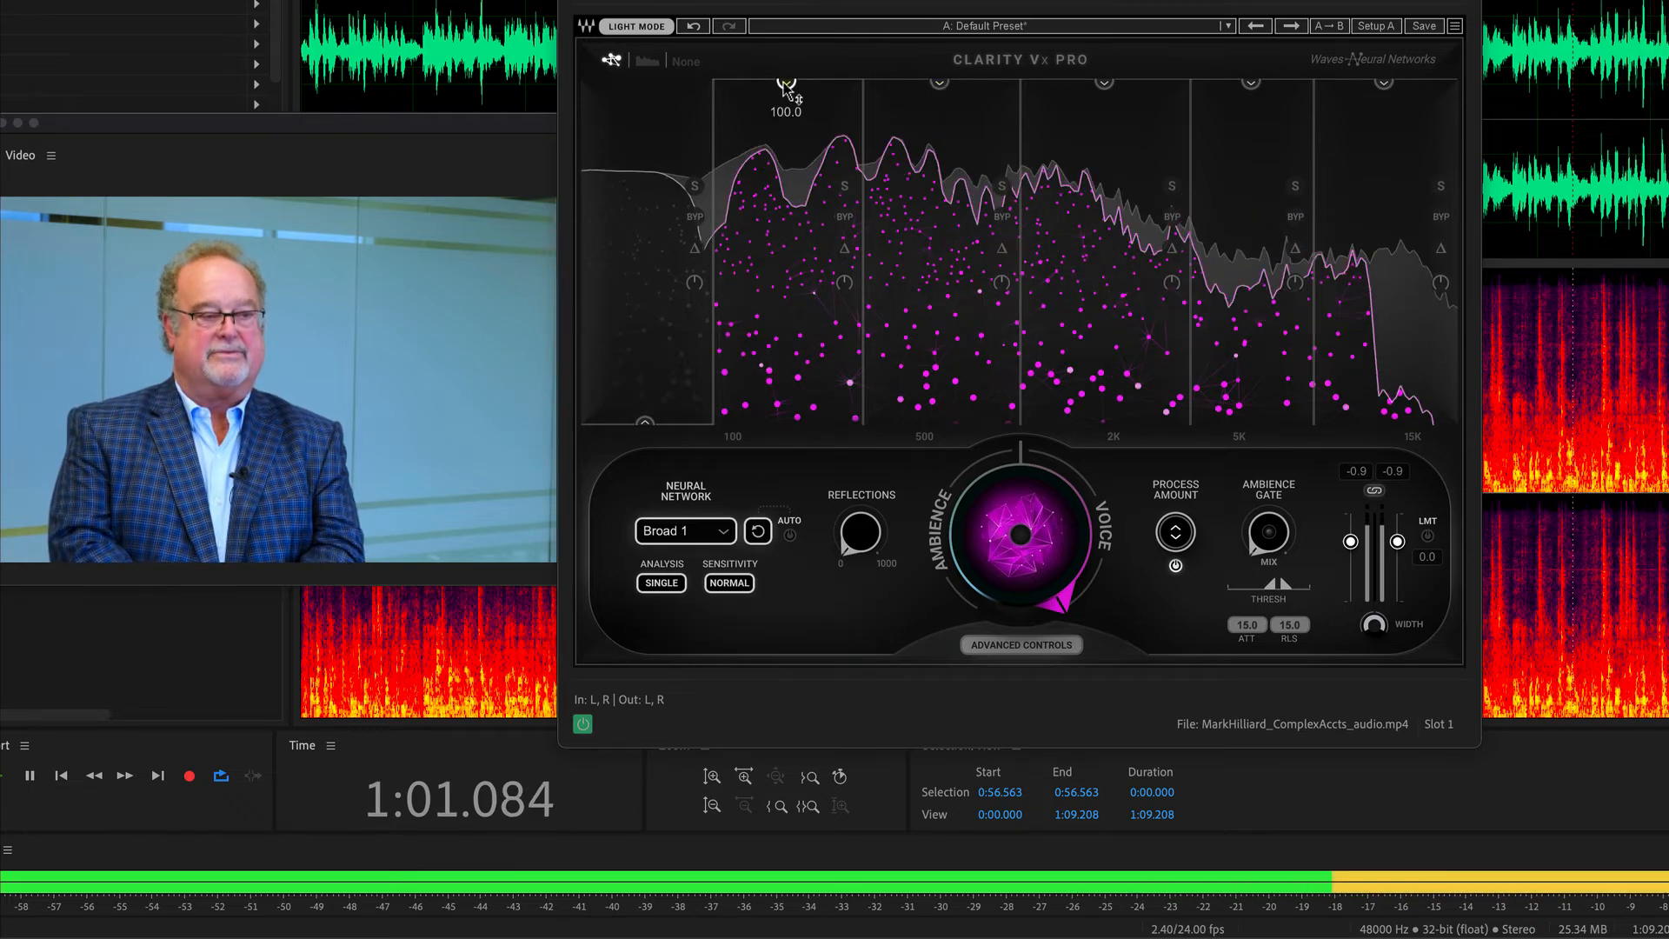
{"action": "key", "text": "space"}
Set the process amount of bands 2 and 3 to 0 and play a short stretch of the clip.
{"action": "left_click_drag", "start_coordinate": [787, 83], "coordinate": [787, 422]}
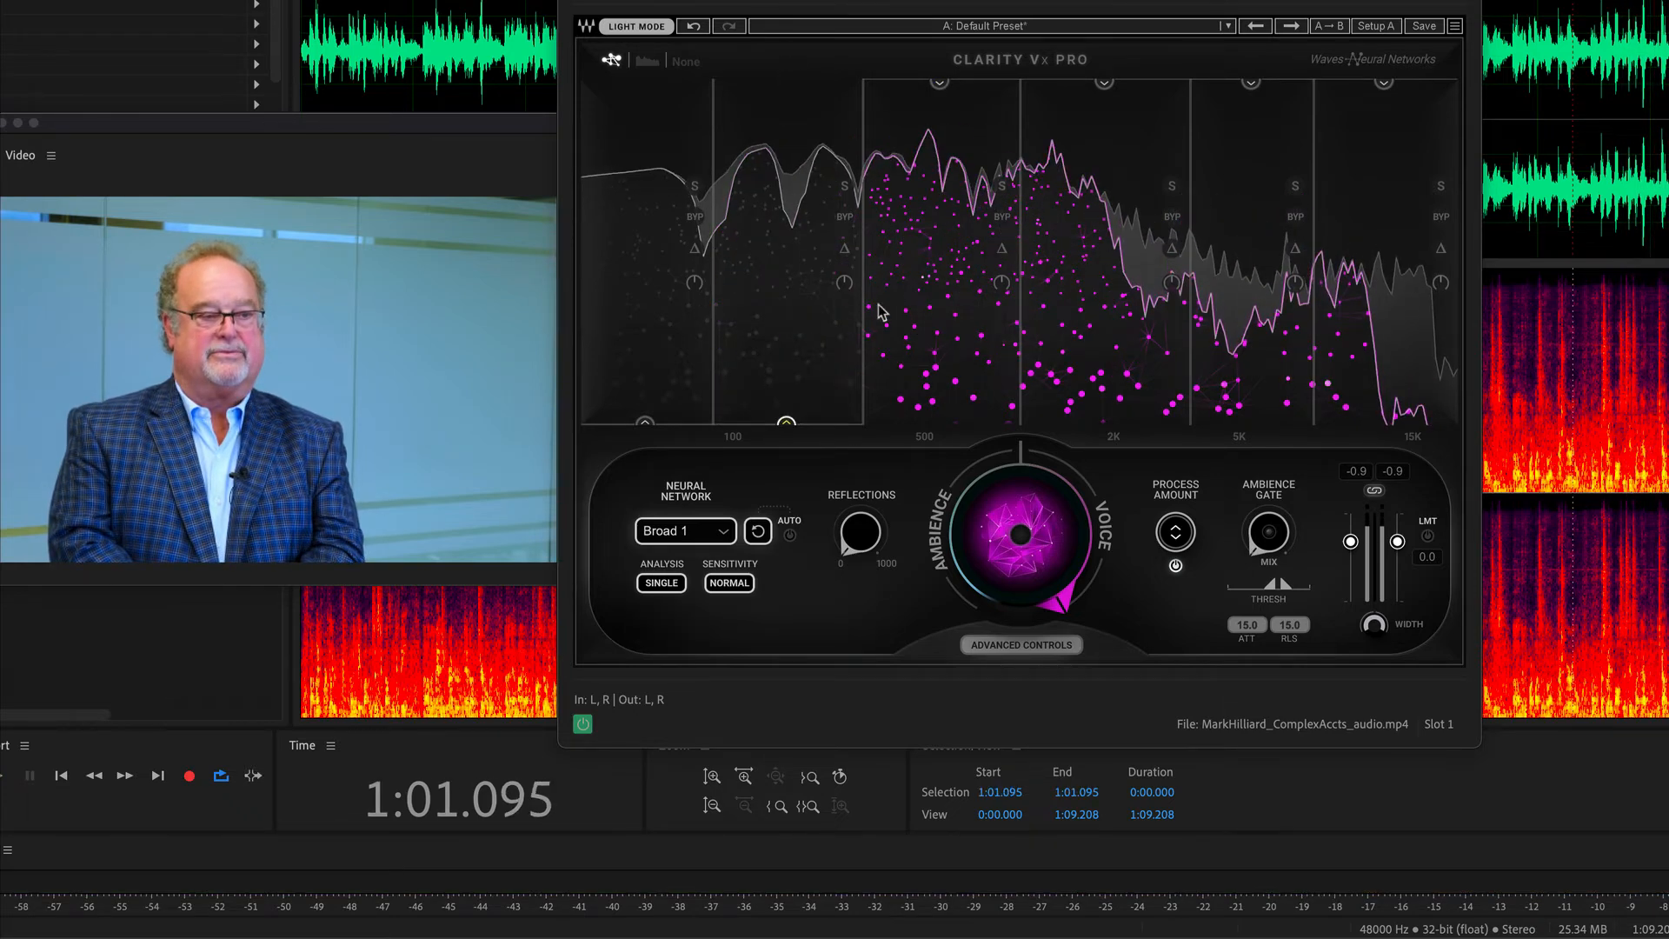
{"action": "left_click_drag", "start_coordinate": [939, 83], "coordinate": [941, 430]}
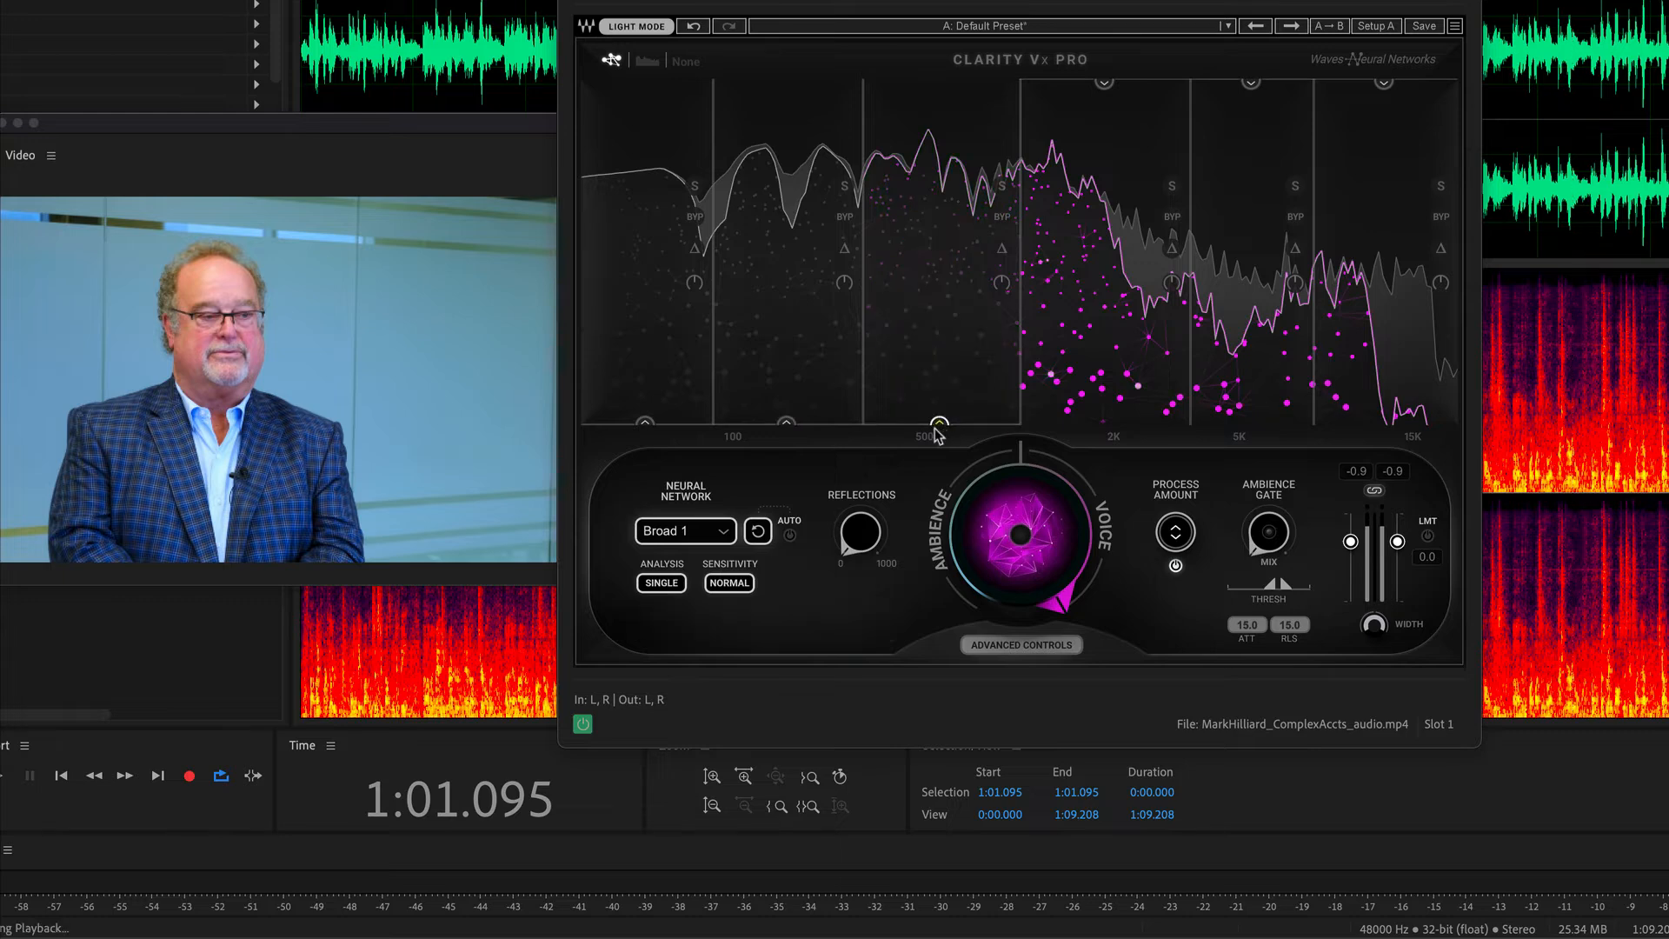
{"action": "key", "text": "space"}
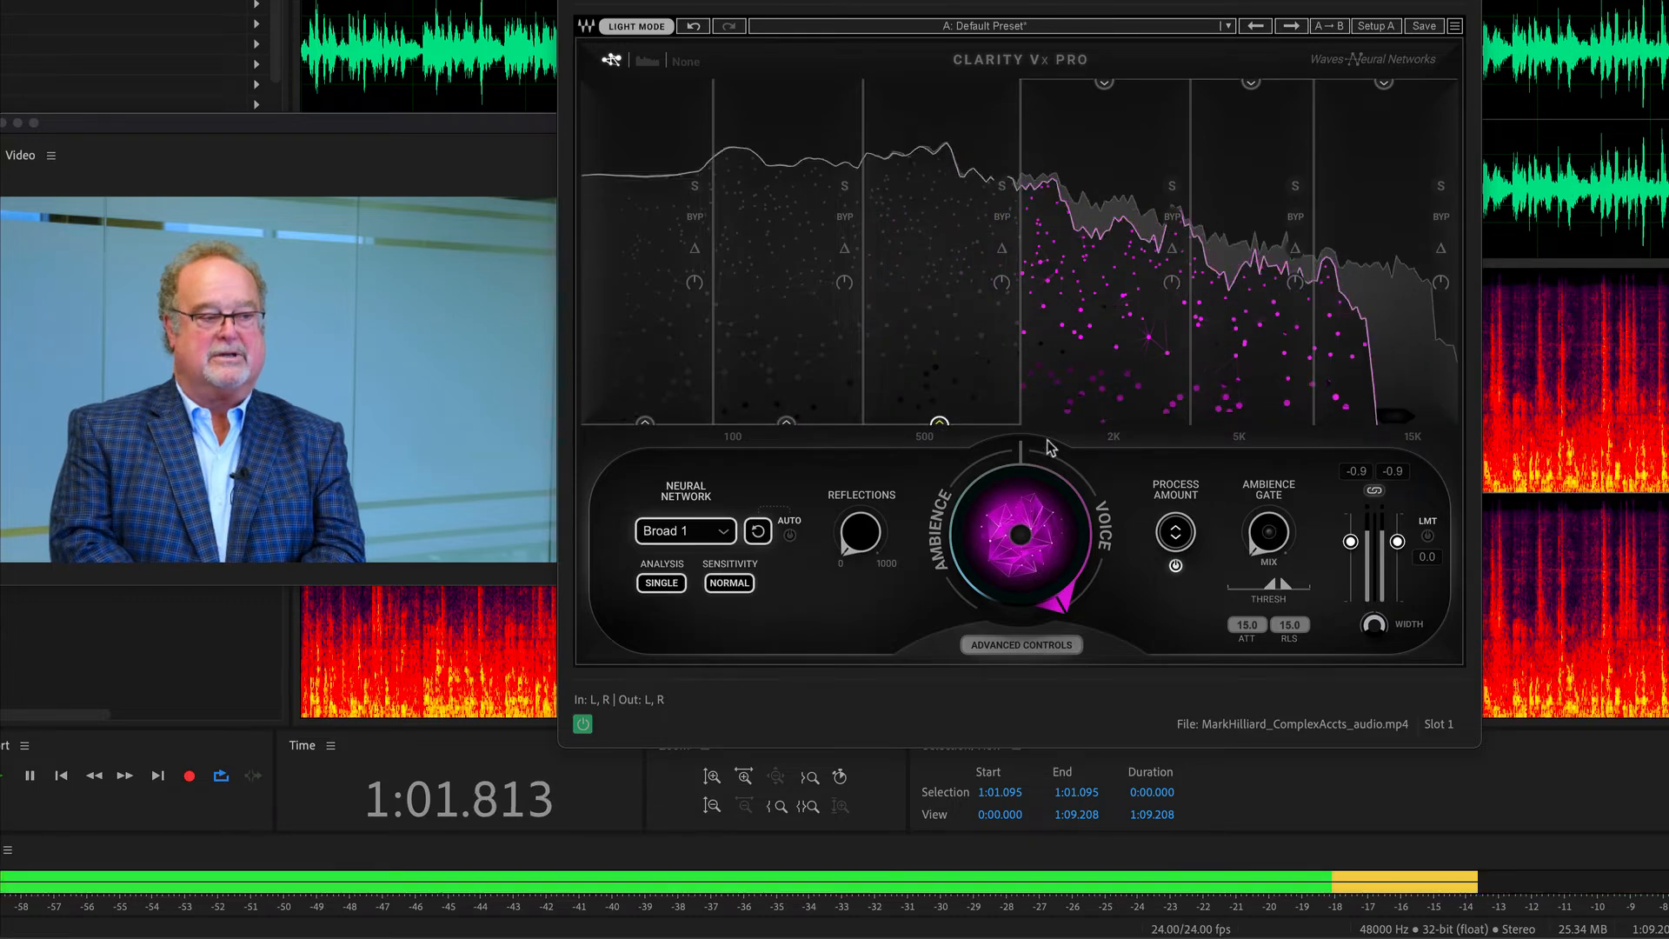
{"action": "key", "text": "space"}
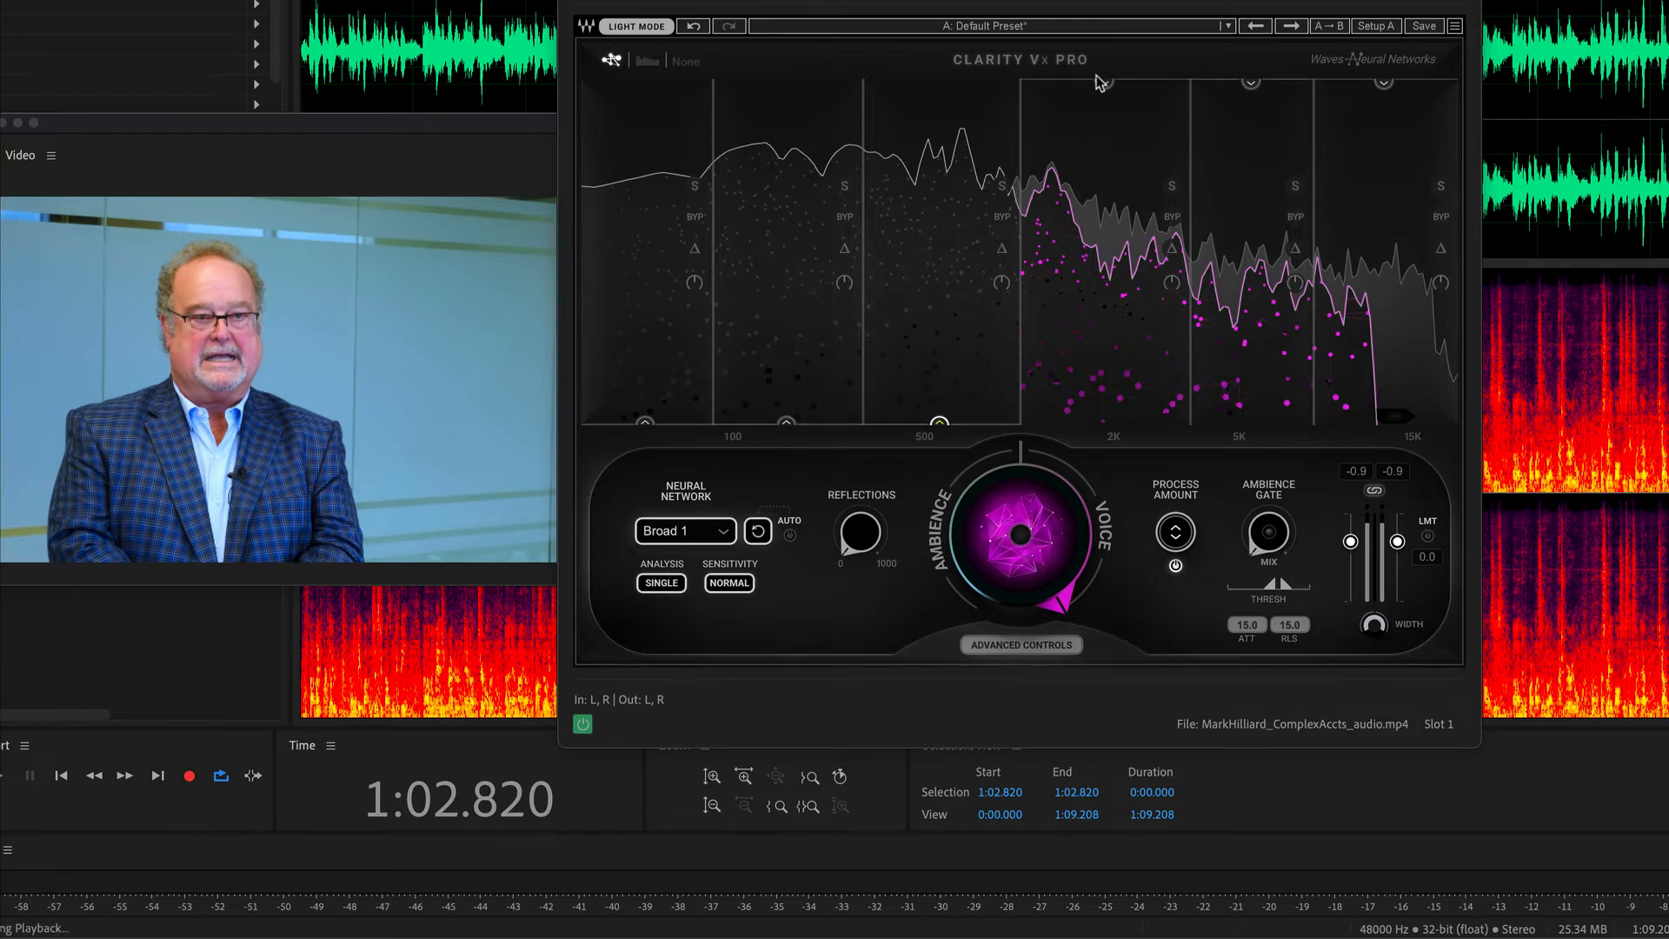
Restart playback and raise the process amount of bands 3, 2 and 1 to 100.
{"action": "key", "text": "space"}
{"action": "left_click_drag", "start_coordinate": [942, 425], "coordinate": [942, 78]}
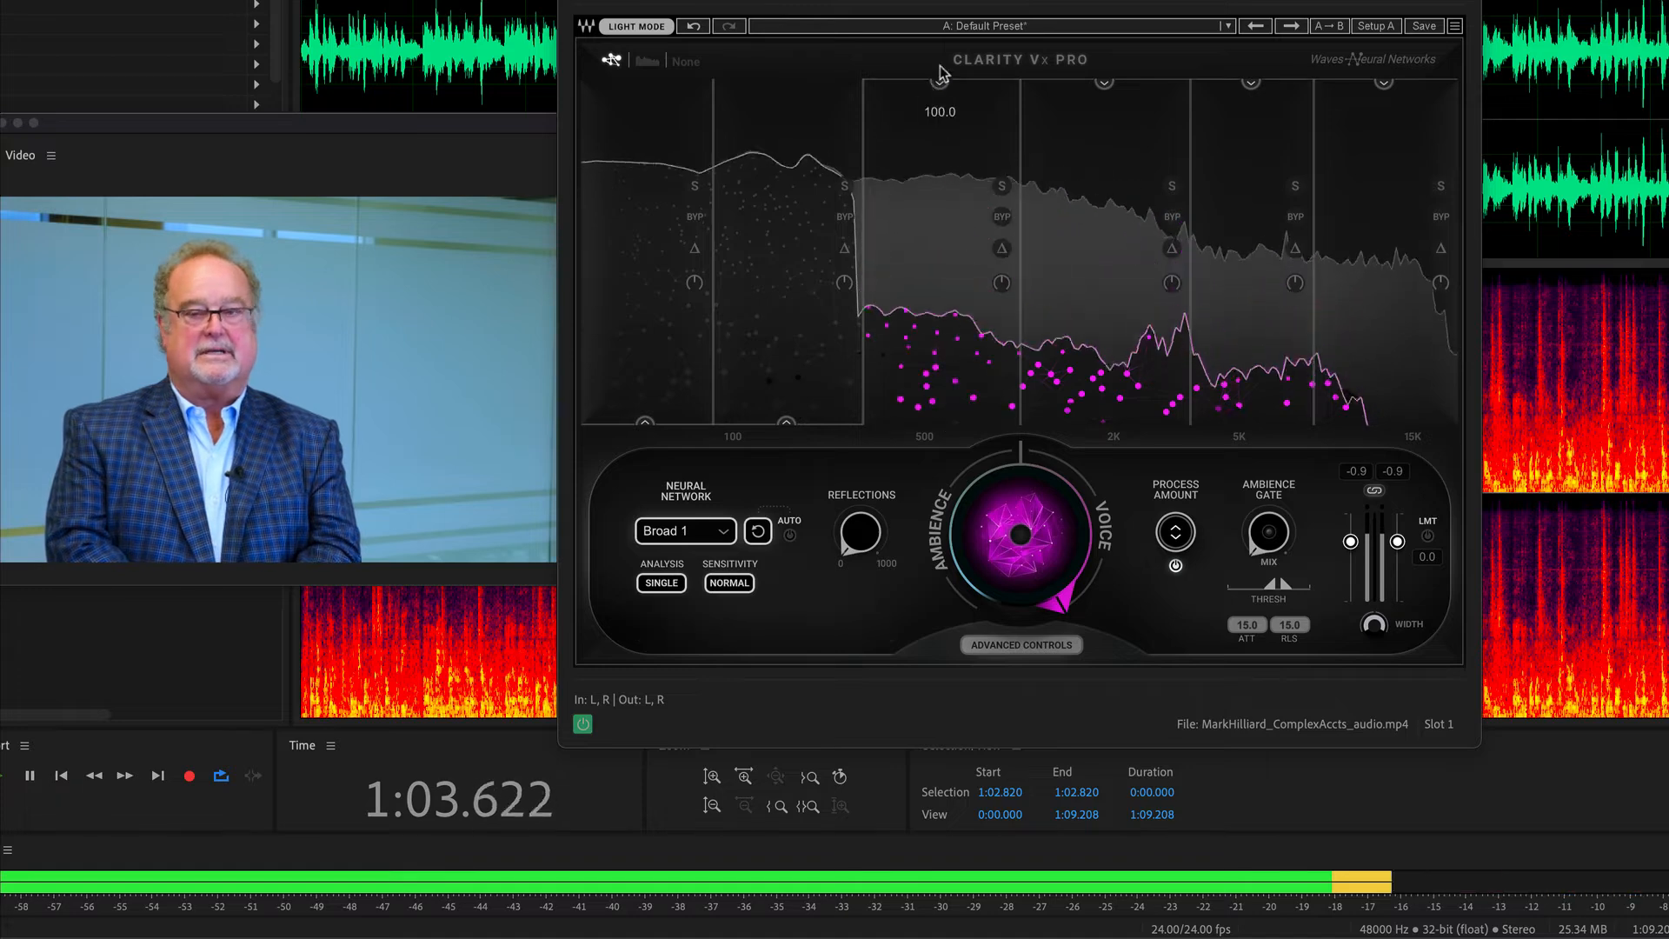
{"action": "left_click_drag", "start_coordinate": [785, 426], "coordinate": [786, 79]}
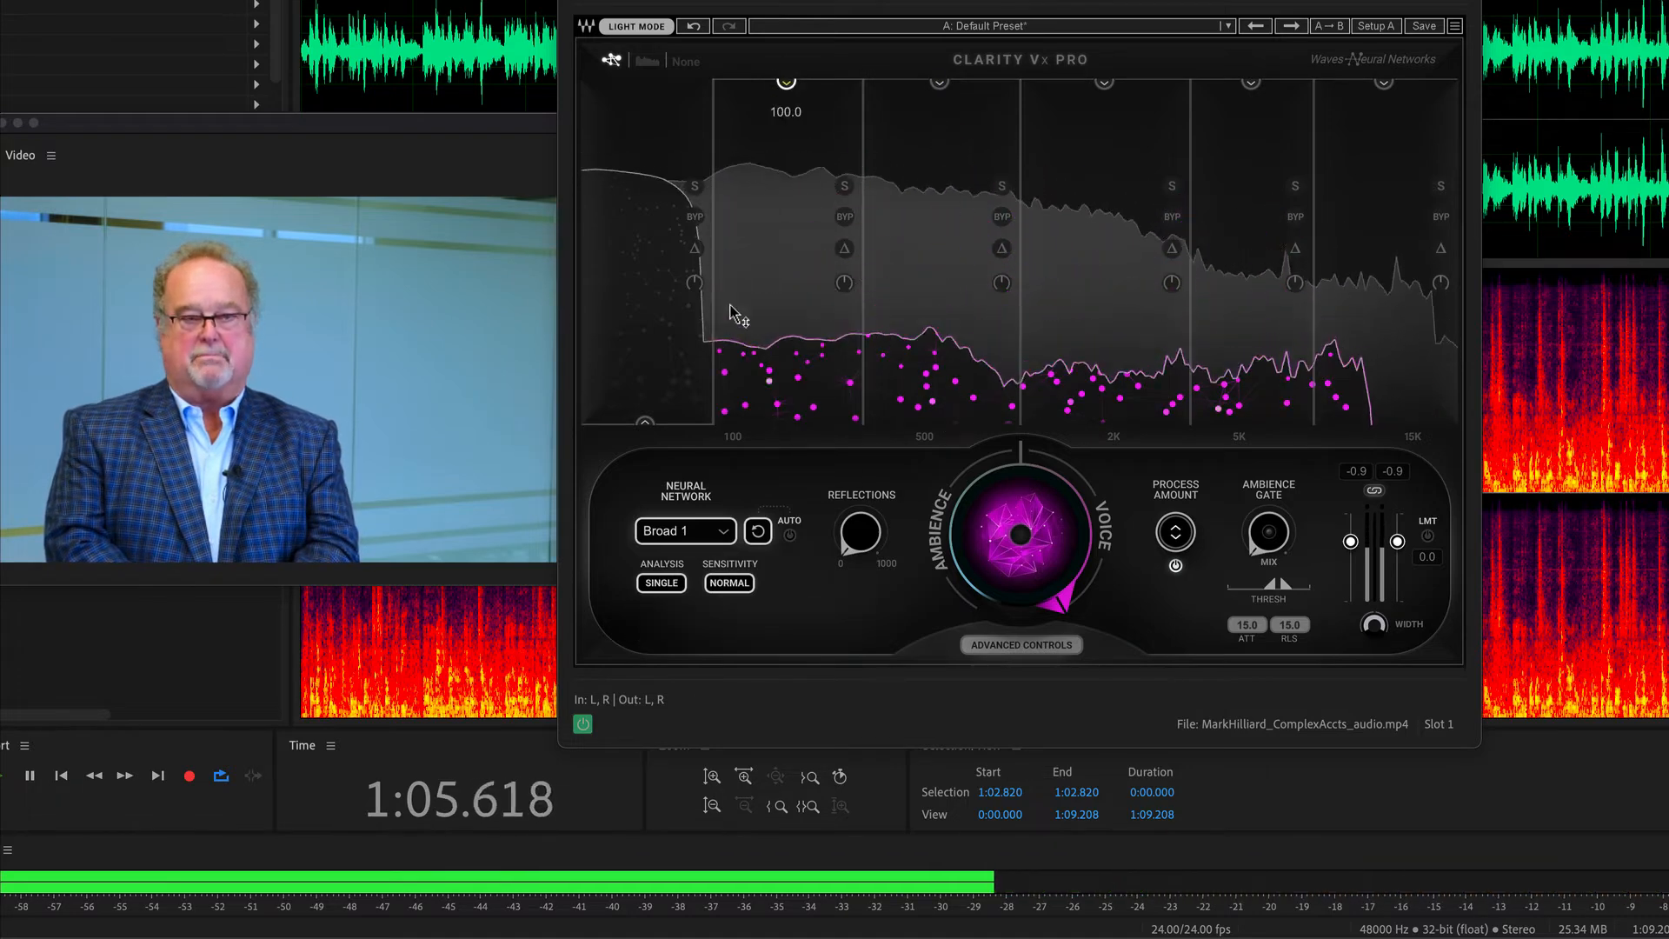
{"action": "left_click_drag", "start_coordinate": [645, 422], "coordinate": [646, 82]}
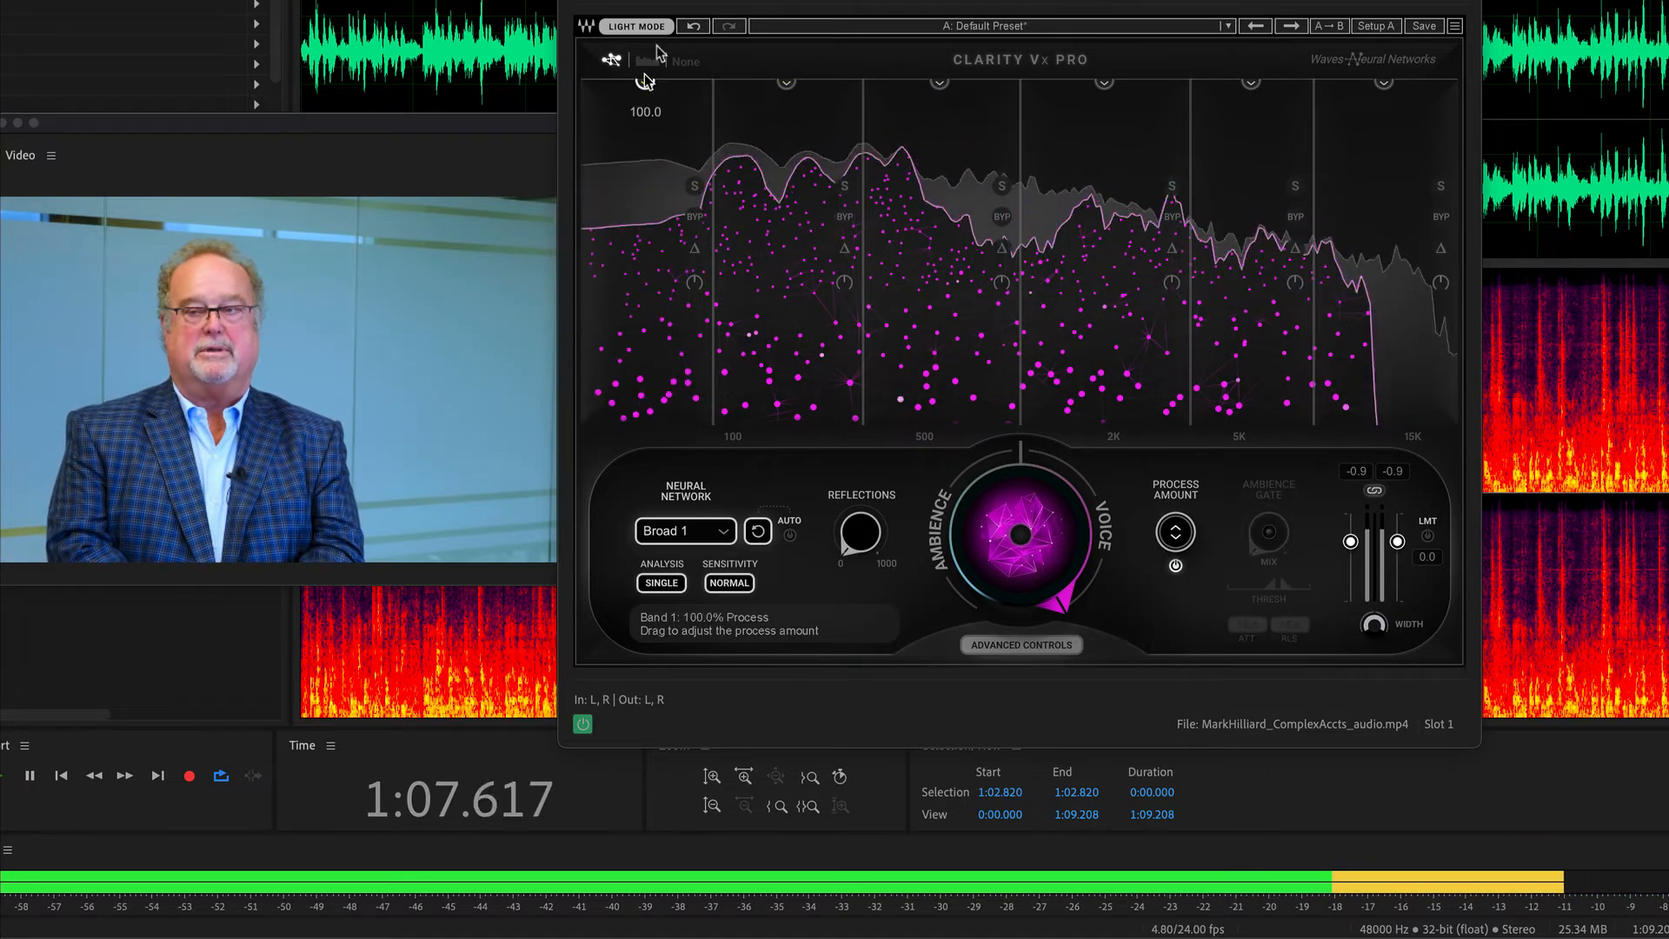
With the clip playing, bring the process amount of the three highest bands, 5, 6 and 4, down to 0.
{"action": "left_click_drag", "start_coordinate": [1249, 113], "coordinate": [1251, 423]}
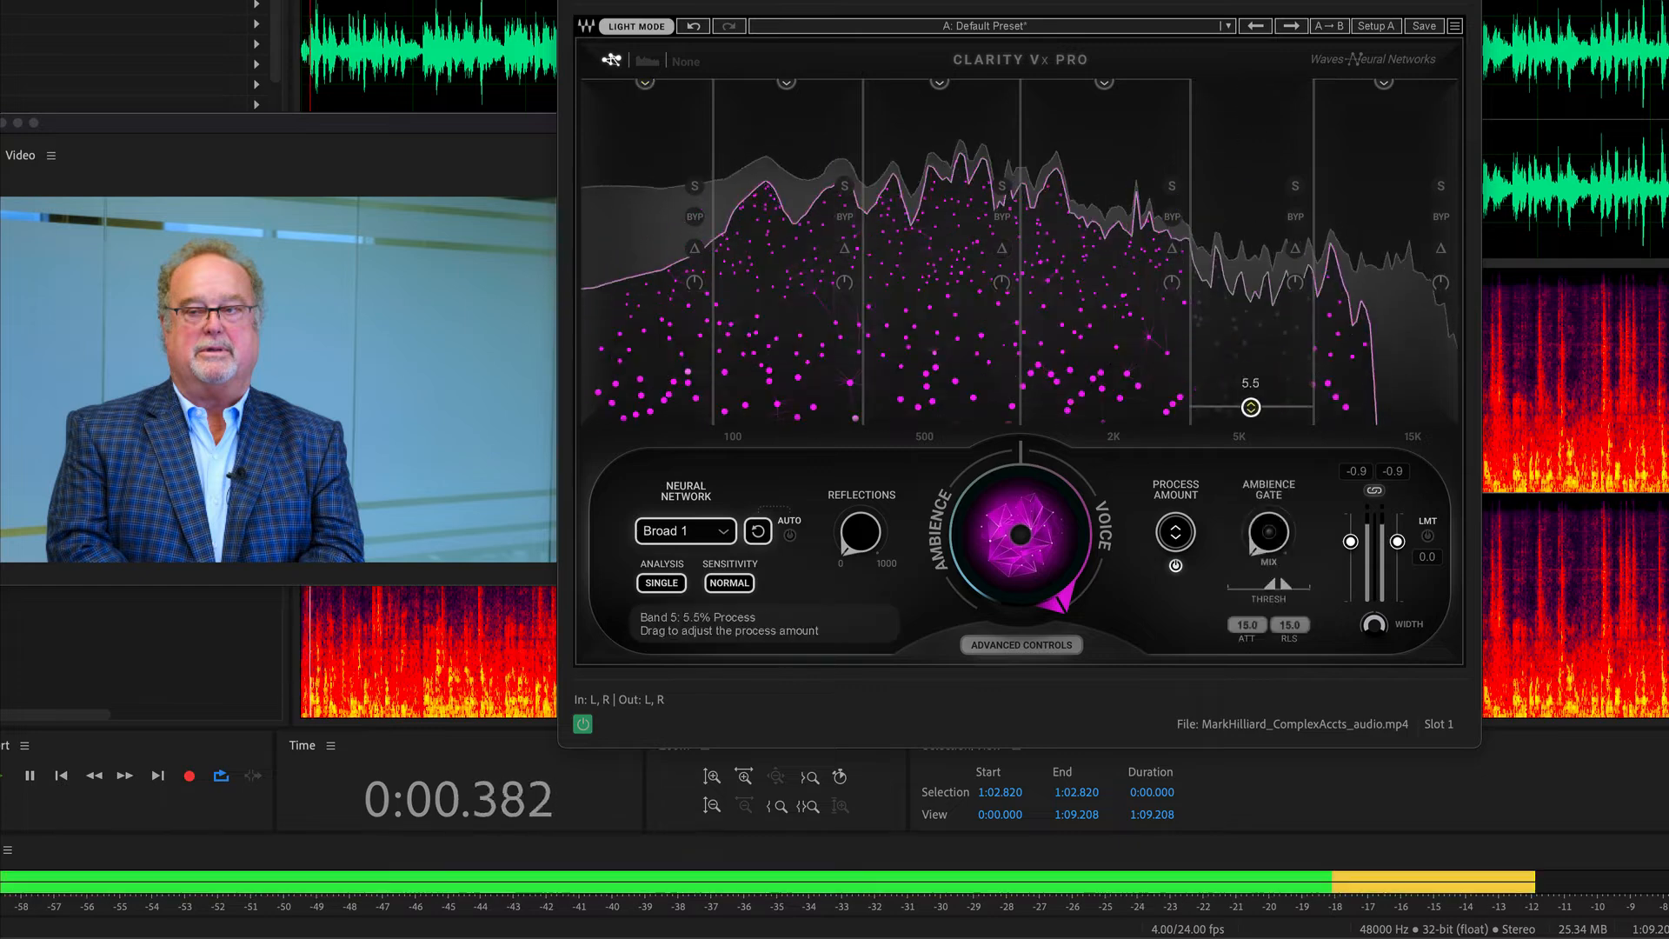
{"action": "left_click_drag", "start_coordinate": [1384, 81], "coordinate": [1384, 424]}
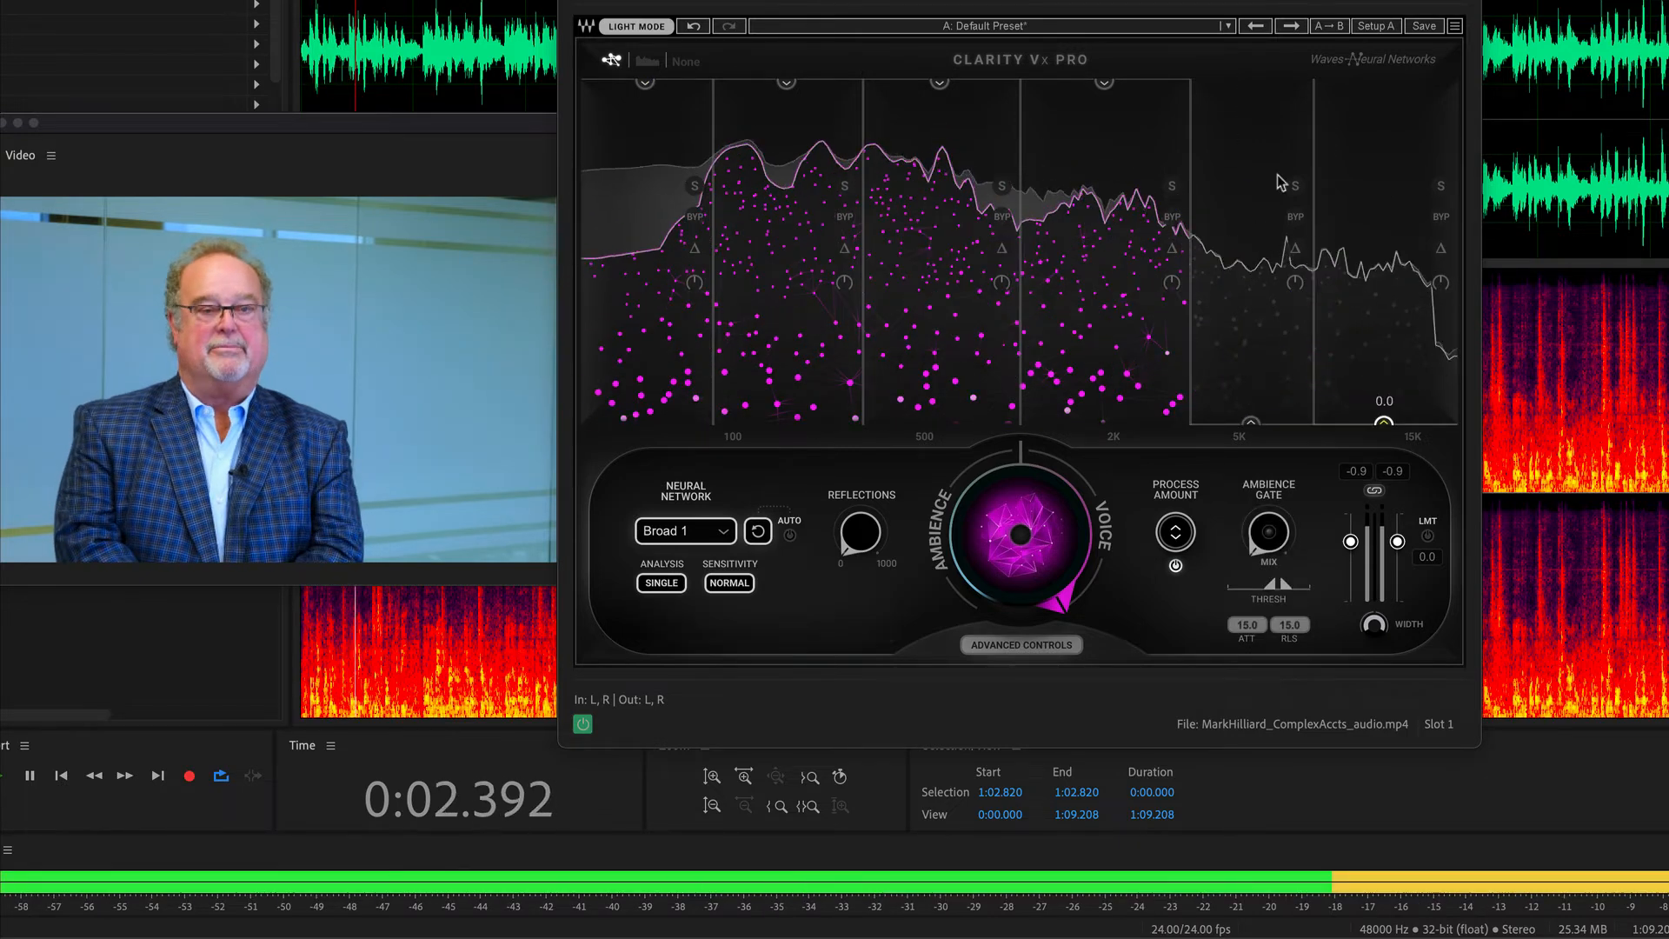
{"action": "left_click_drag", "start_coordinate": [1104, 84], "coordinate": [1105, 423]}
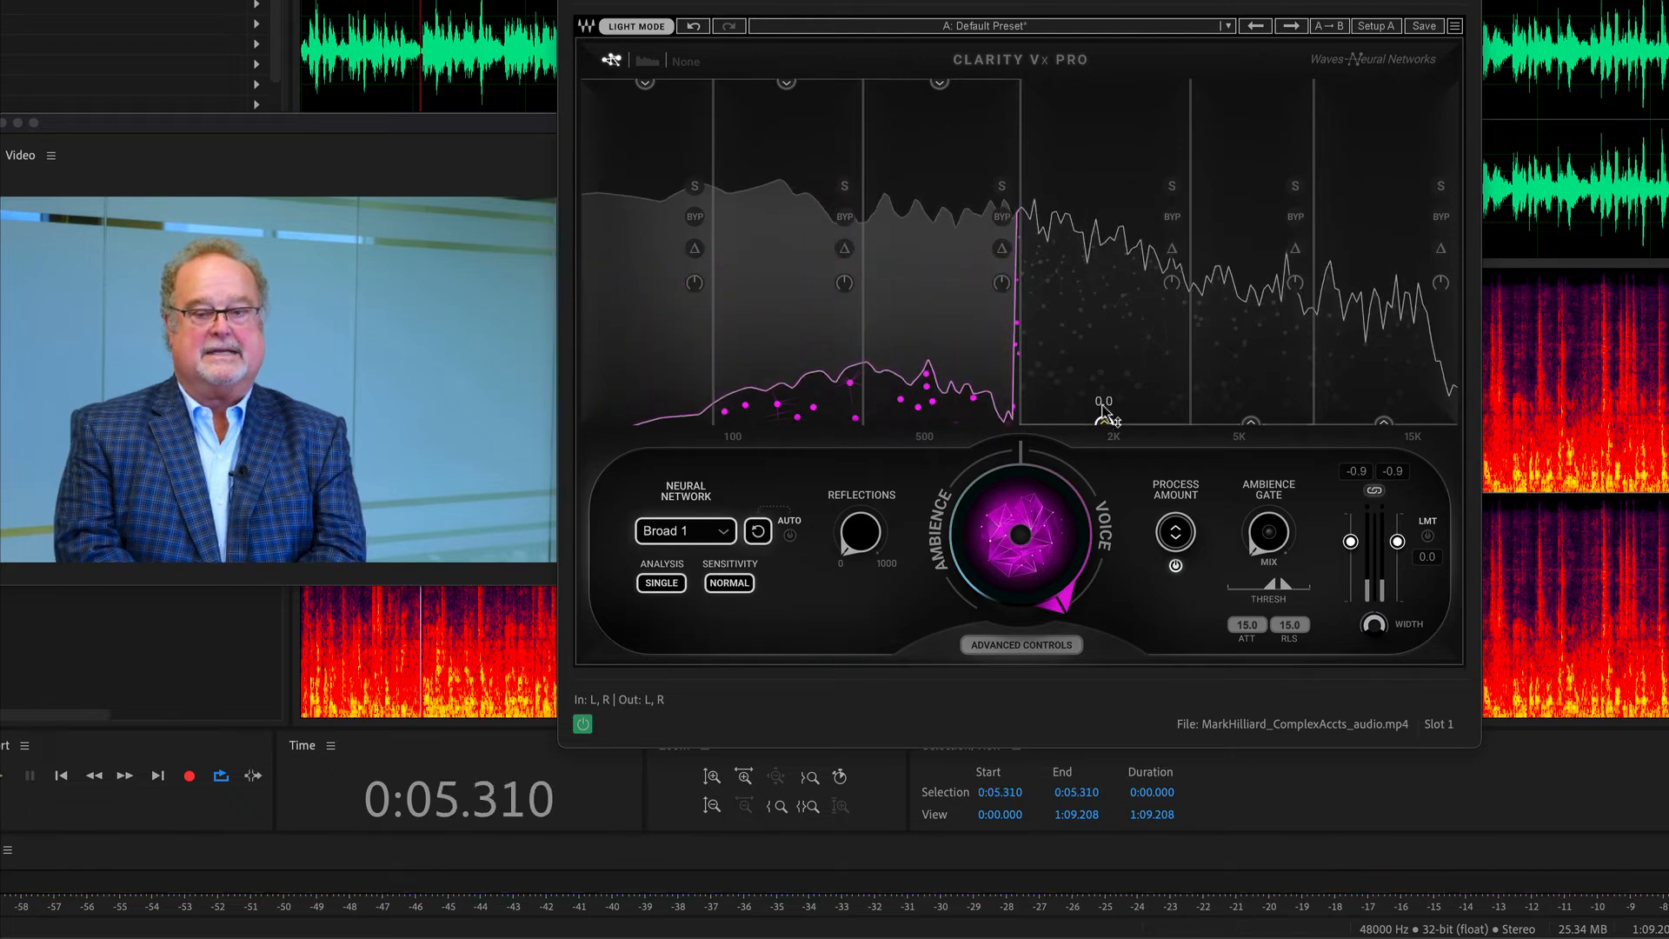
Return bands 4, 5 and 6 to full processing at 100.
{"action": "left_click_drag", "start_coordinate": [1105, 424], "coordinate": [1104, 82]}
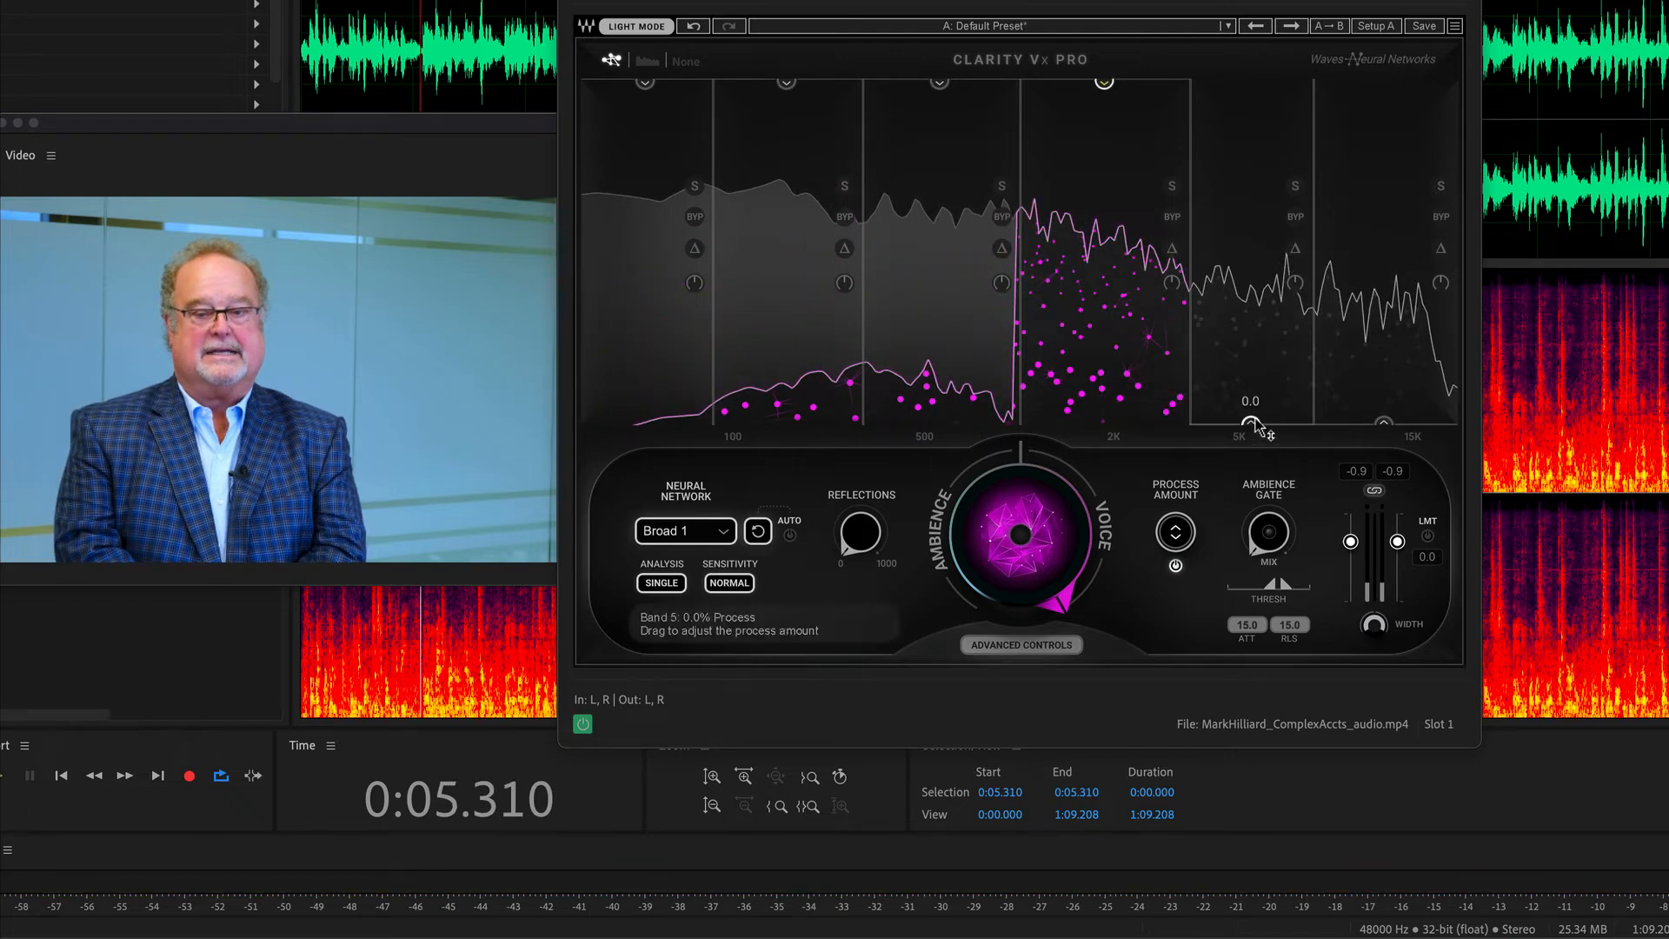
{"action": "left_click_drag", "start_coordinate": [1250, 423], "coordinate": [1251, 81]}
{"action": "left_click_drag", "start_coordinate": [1384, 428], "coordinate": [1383, 82]}
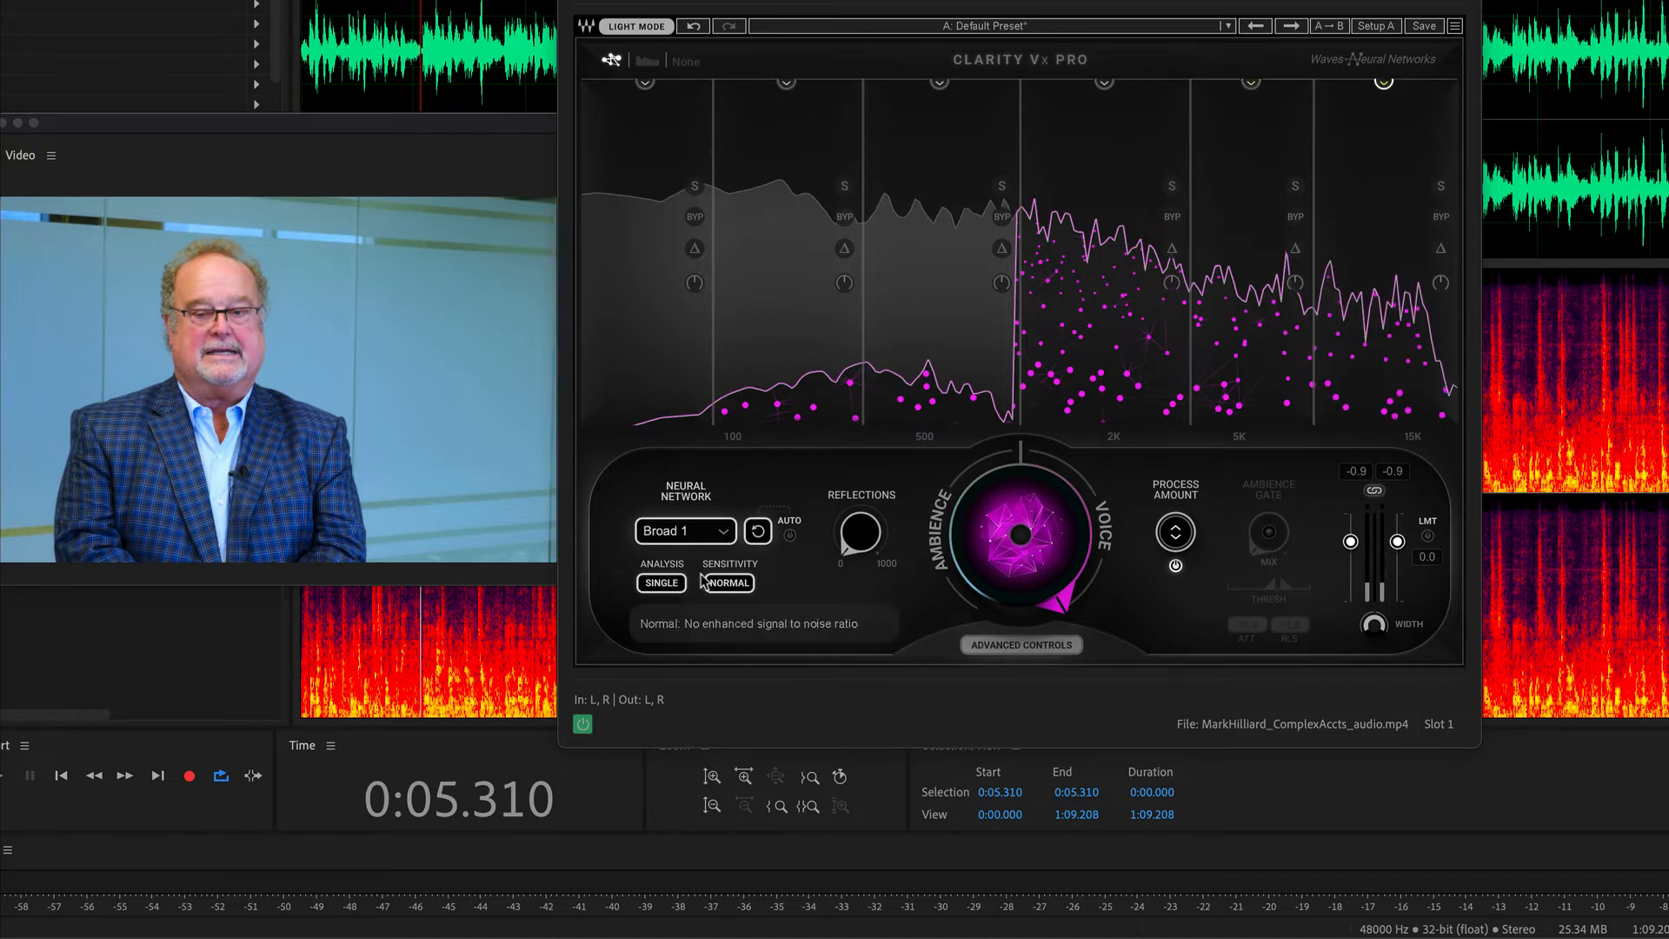
Set Clarity Vx Pro's sensitivity to High and its neural network to Broad 1 HF, keeping analysis on Single.
{"action": "left_click", "coordinate": [657, 586]}
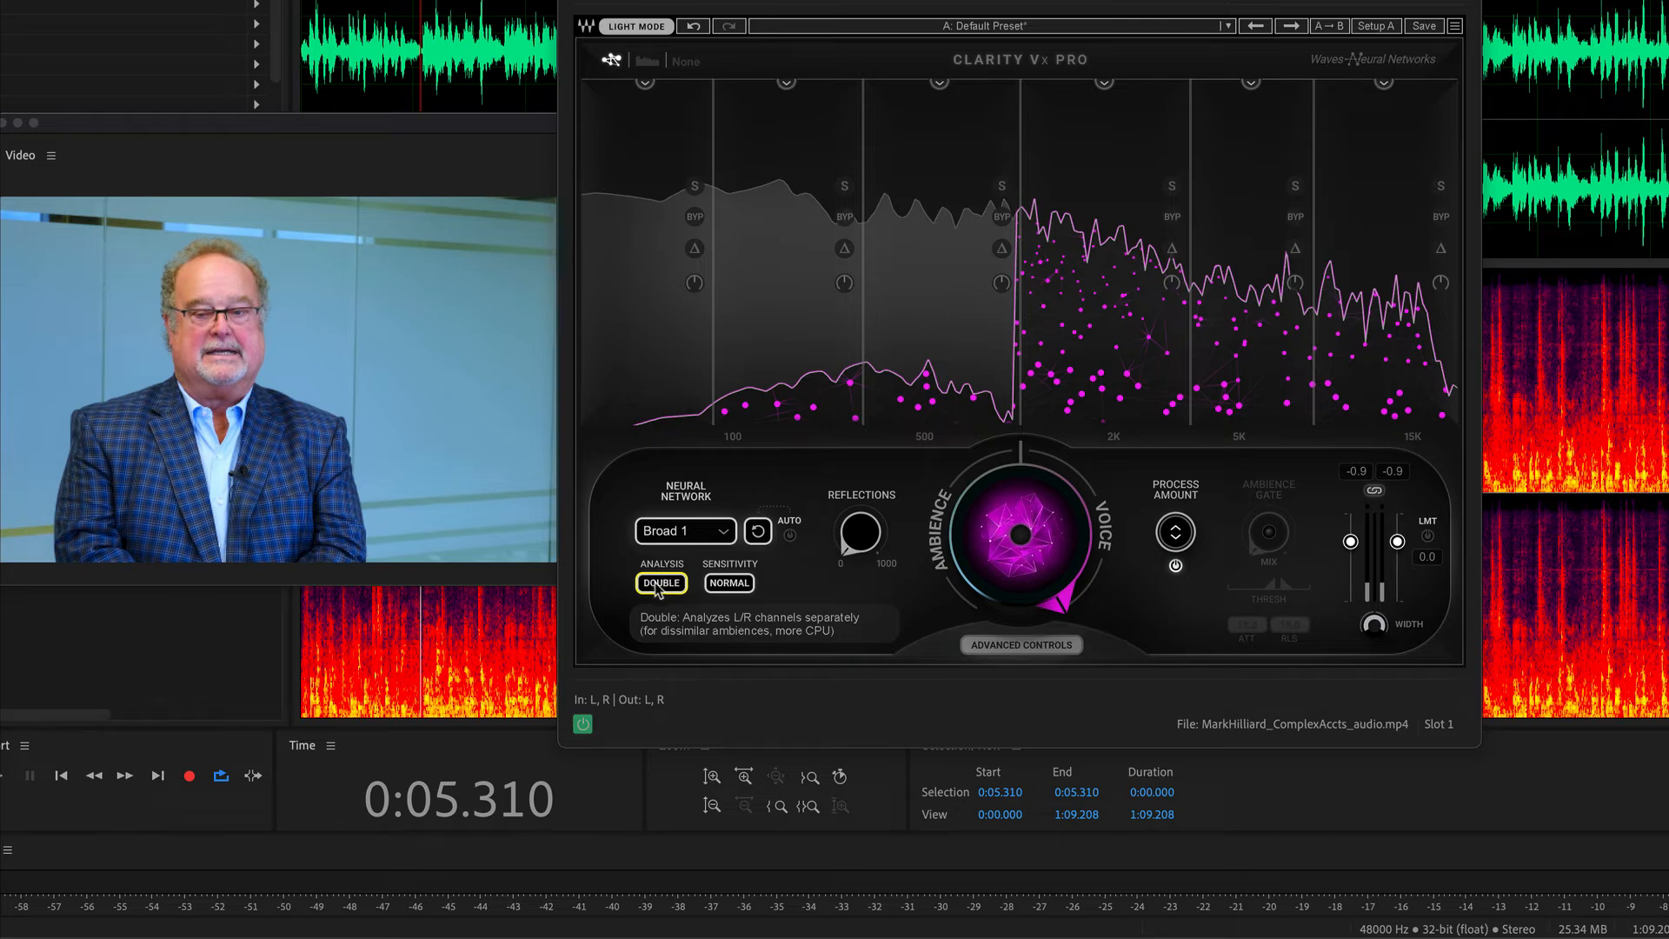
{"action": "left_click", "coordinate": [720, 586]}
{"action": "left_click", "coordinate": [699, 540]}
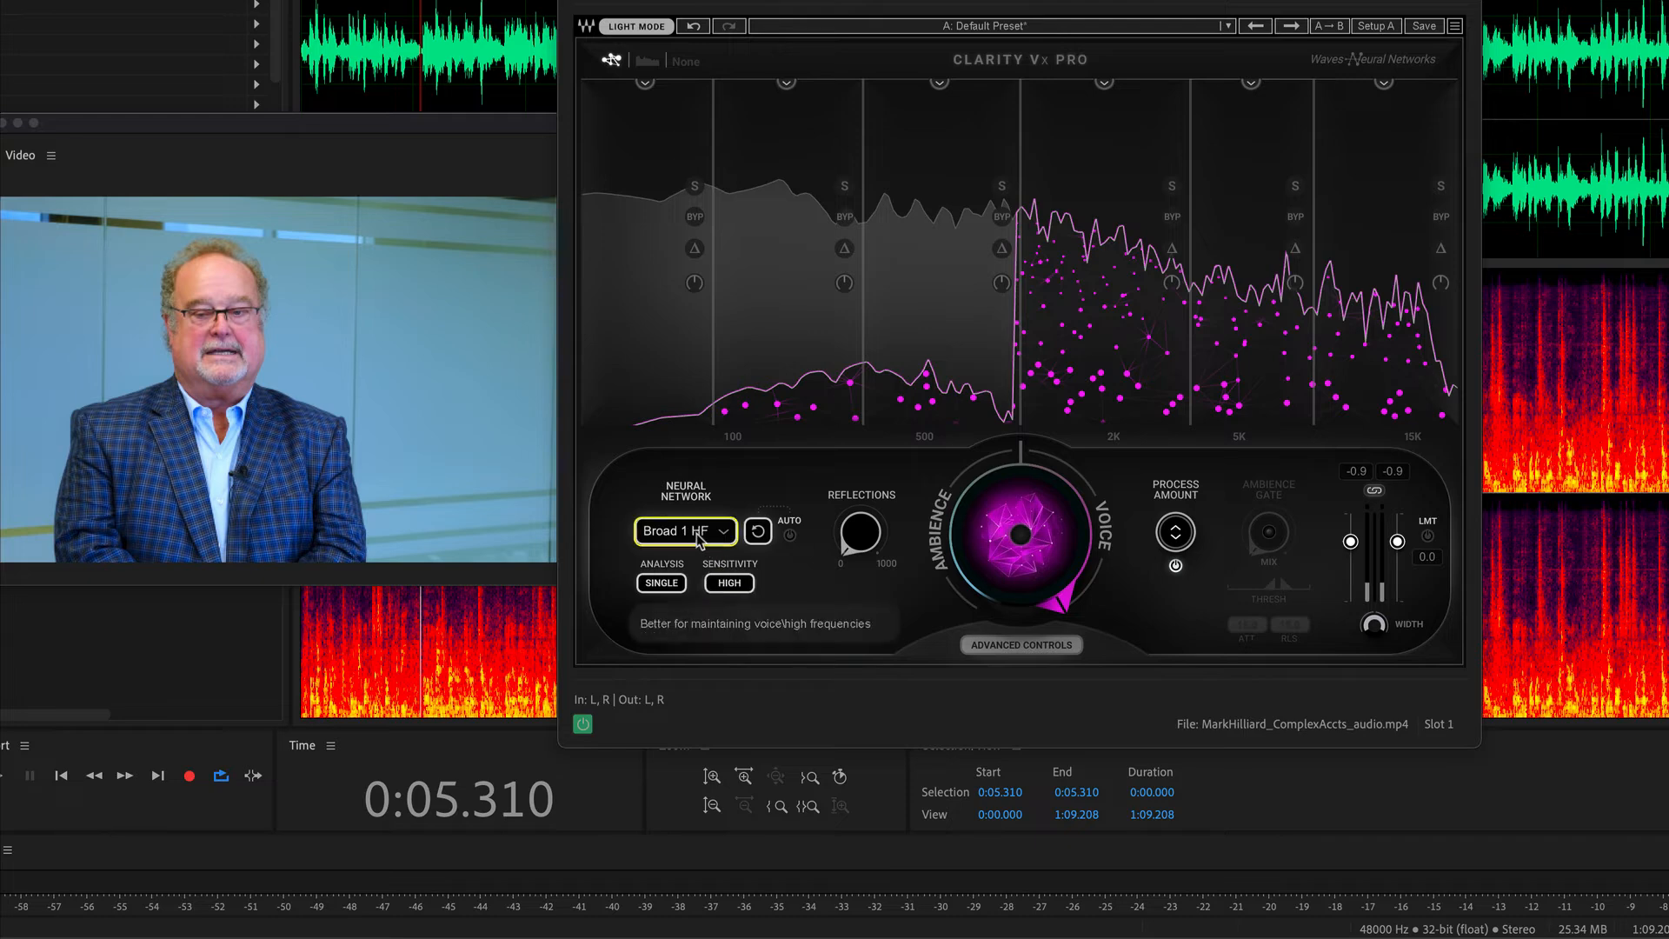
Set Clarity Vx Pro's neural network to Broad 2 and start playing the clip.
{"action": "left_click", "coordinate": [698, 535]}
{"action": "left_click", "coordinate": [727, 531]}
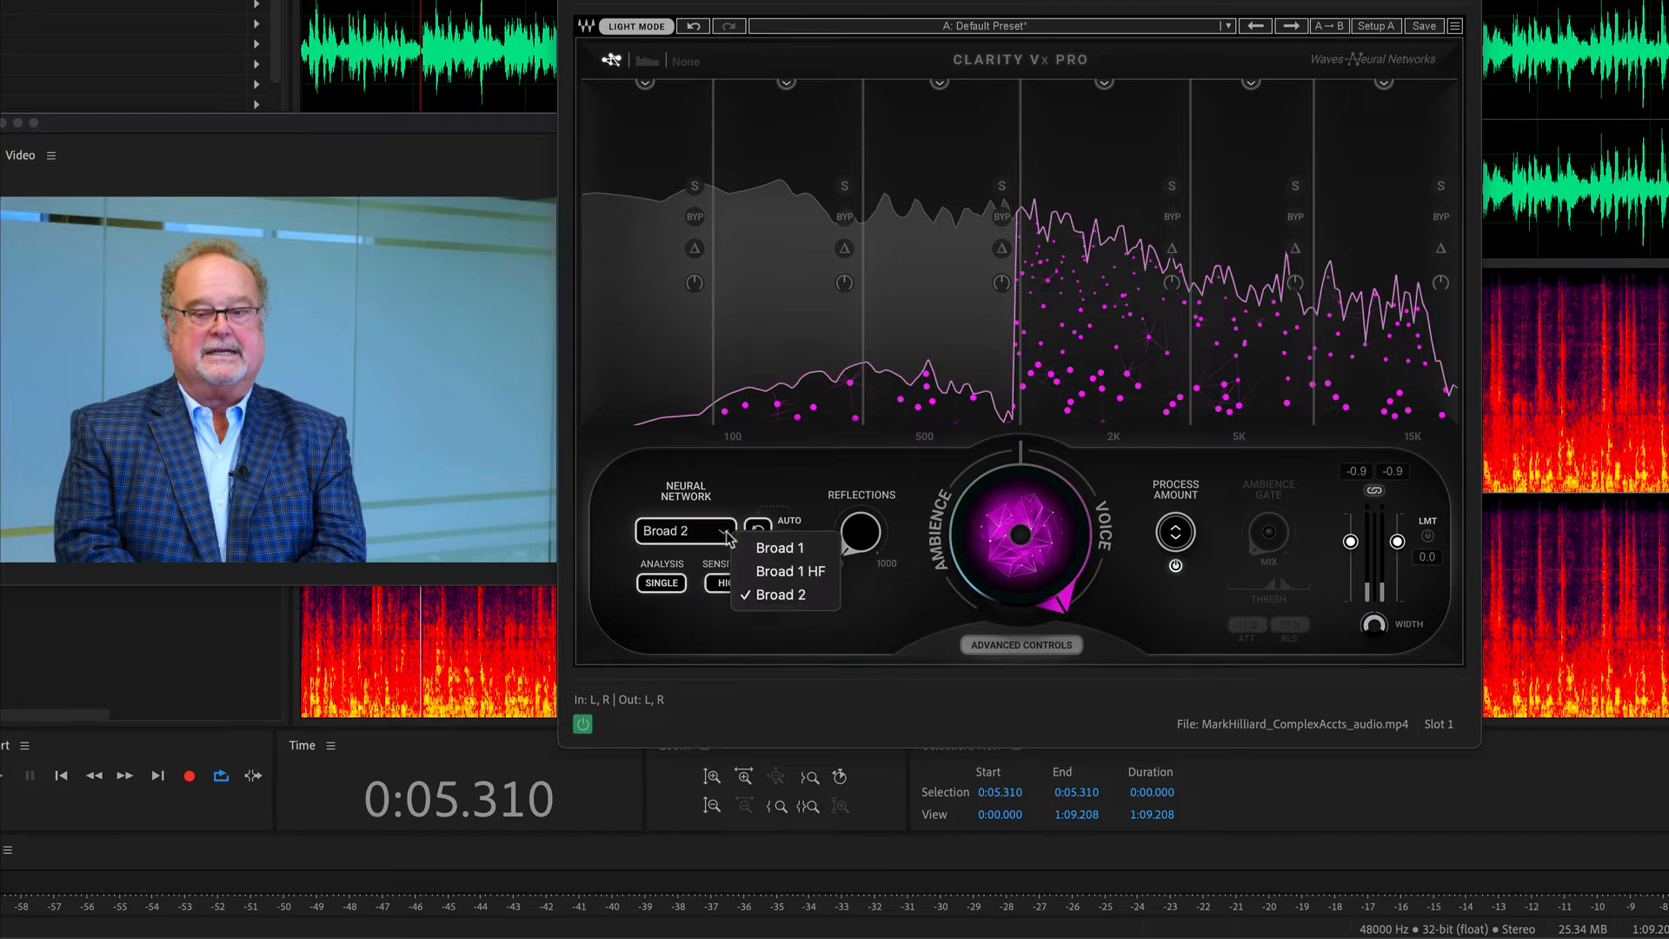
{"action": "left_click", "coordinate": [897, 638]}
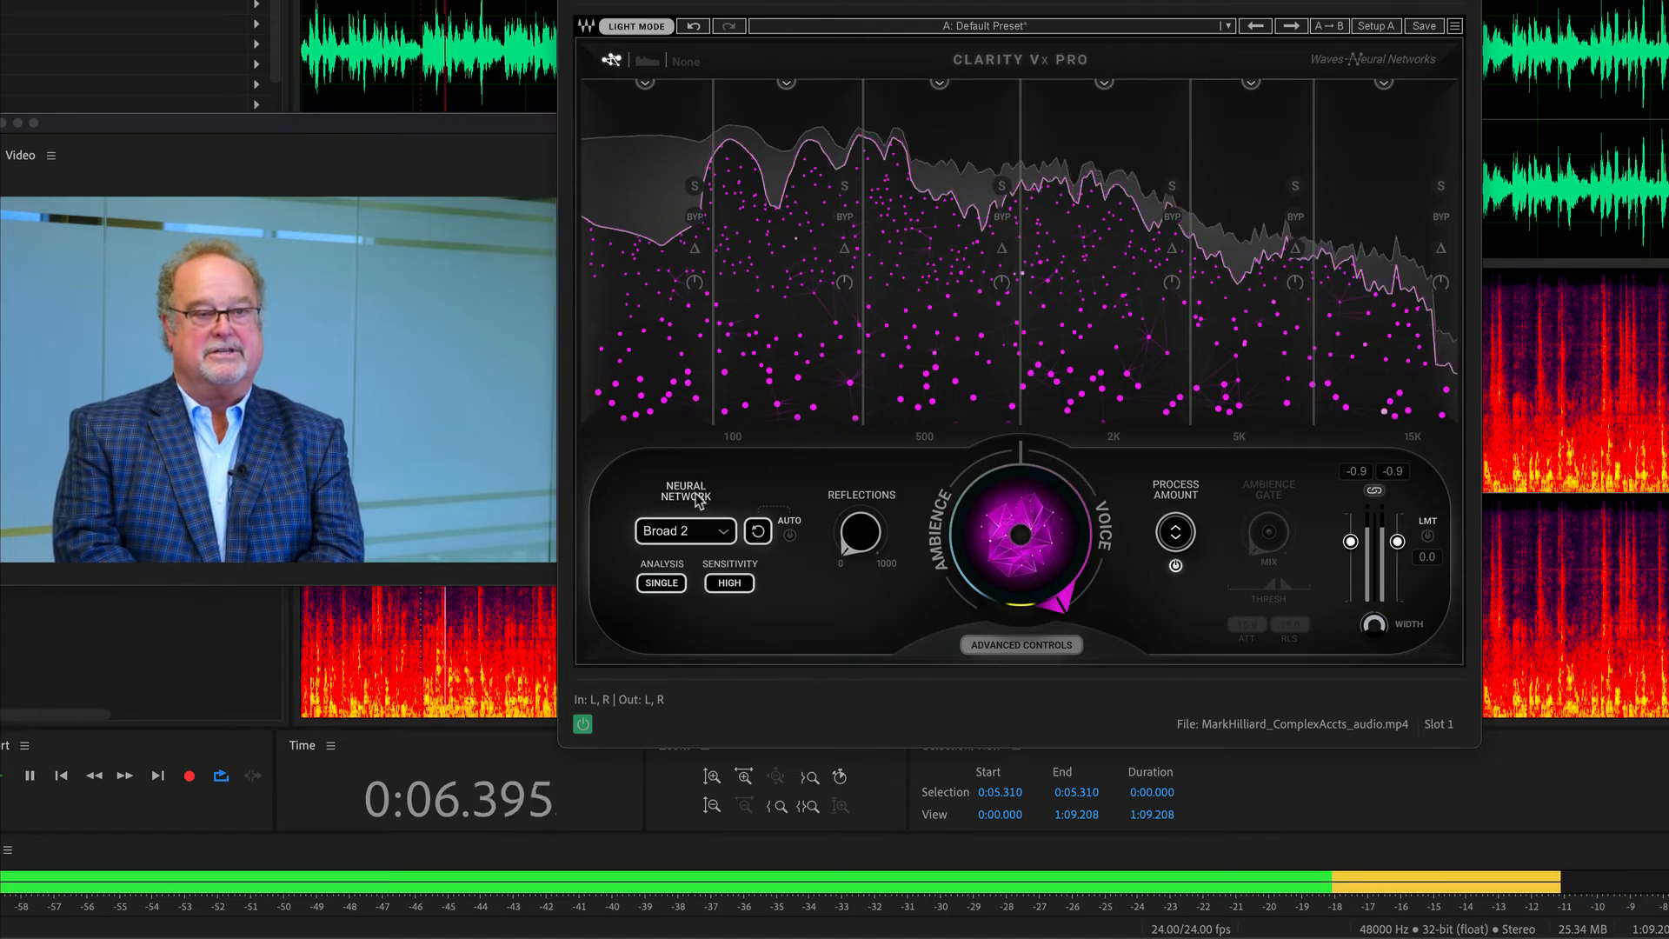
With the clip playing, alternate the neural network between Broad 1 HF and Broad 2, ending on Broad 1 HF, and stop playback.
{"action": "left_click", "coordinate": [696, 532]}
{"action": "left_click", "coordinate": [702, 532]}
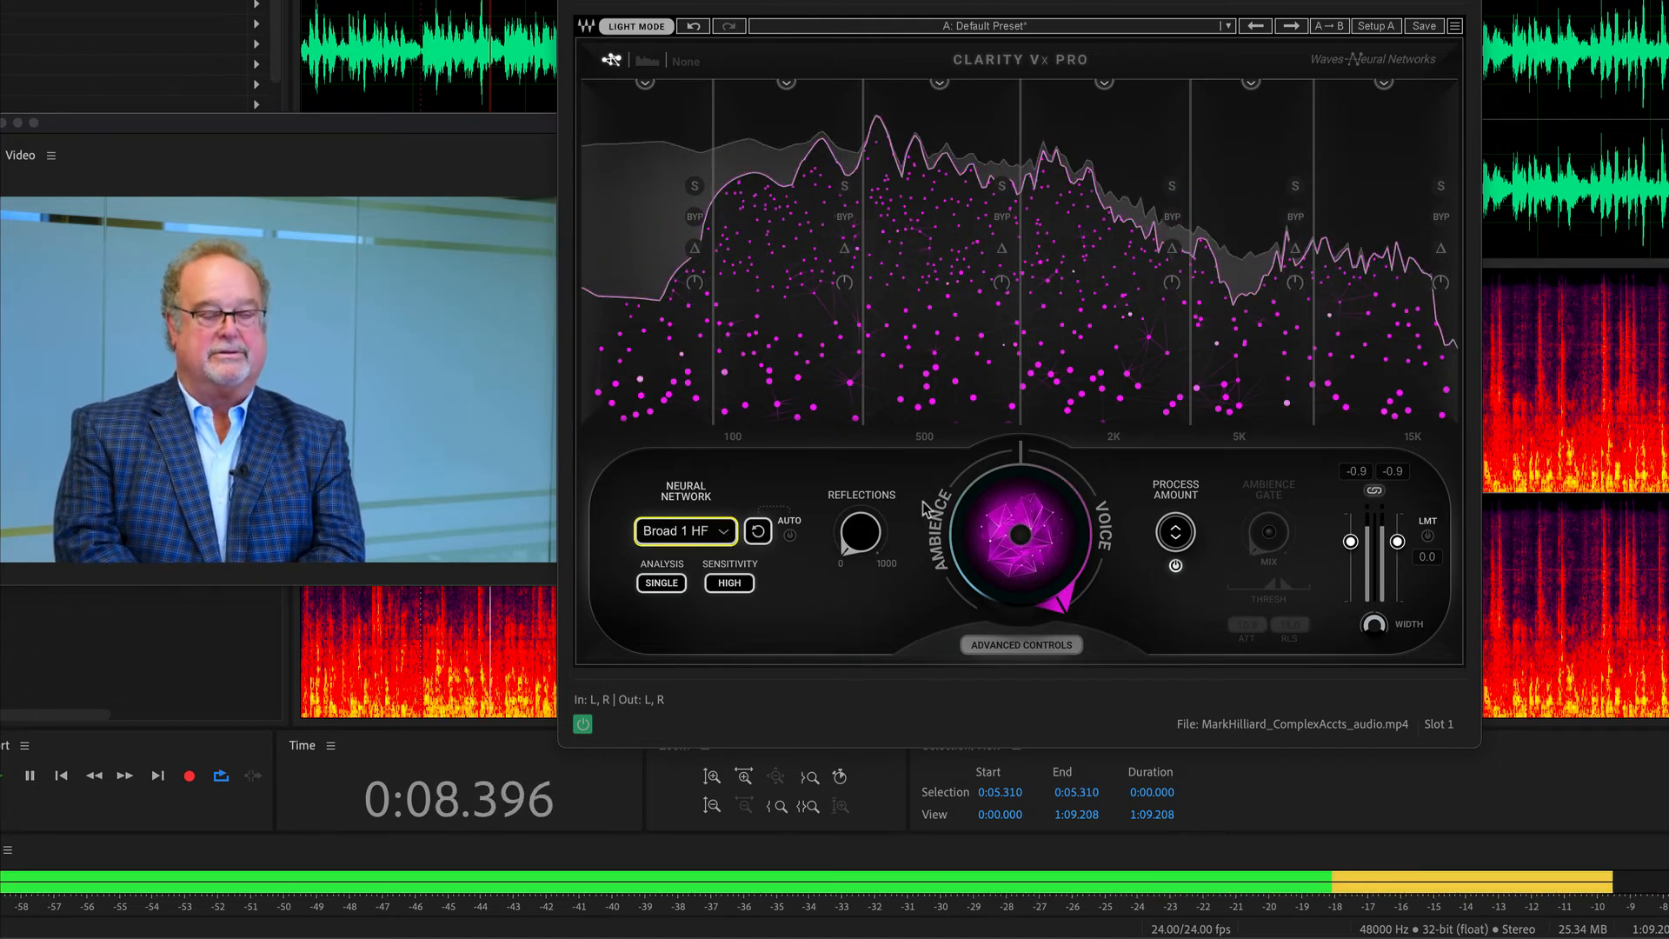
{"action": "left_click", "coordinate": [700, 532]}
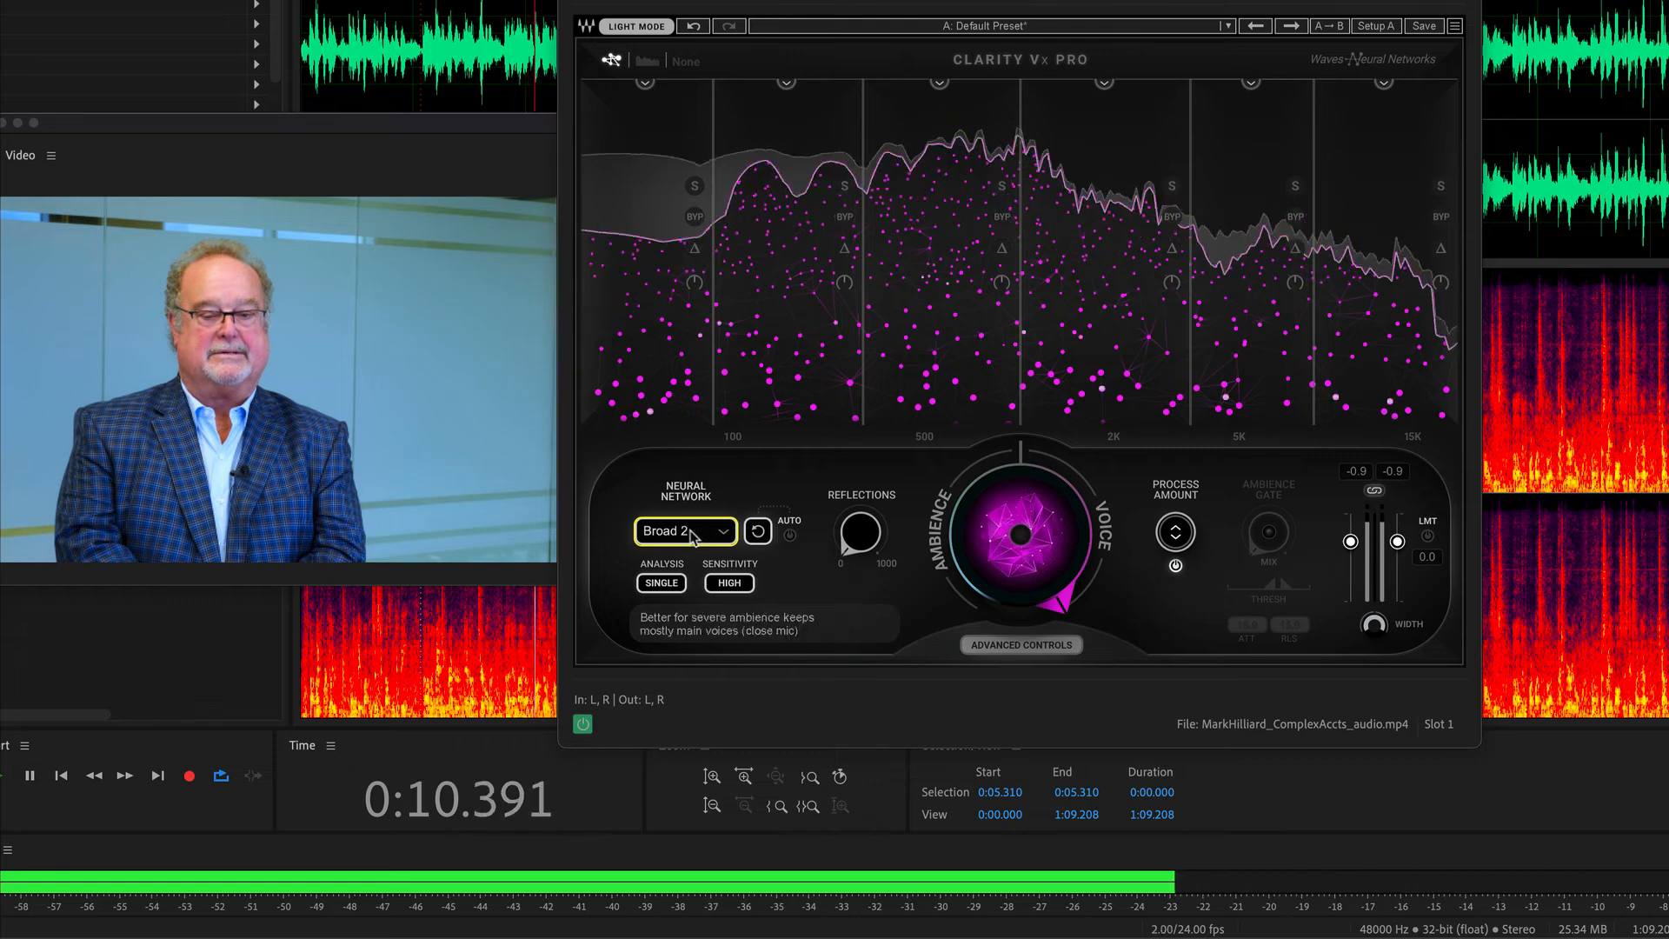
{"action": "left_click", "coordinate": [696, 533]}
{"action": "left_click", "coordinate": [761, 534]}
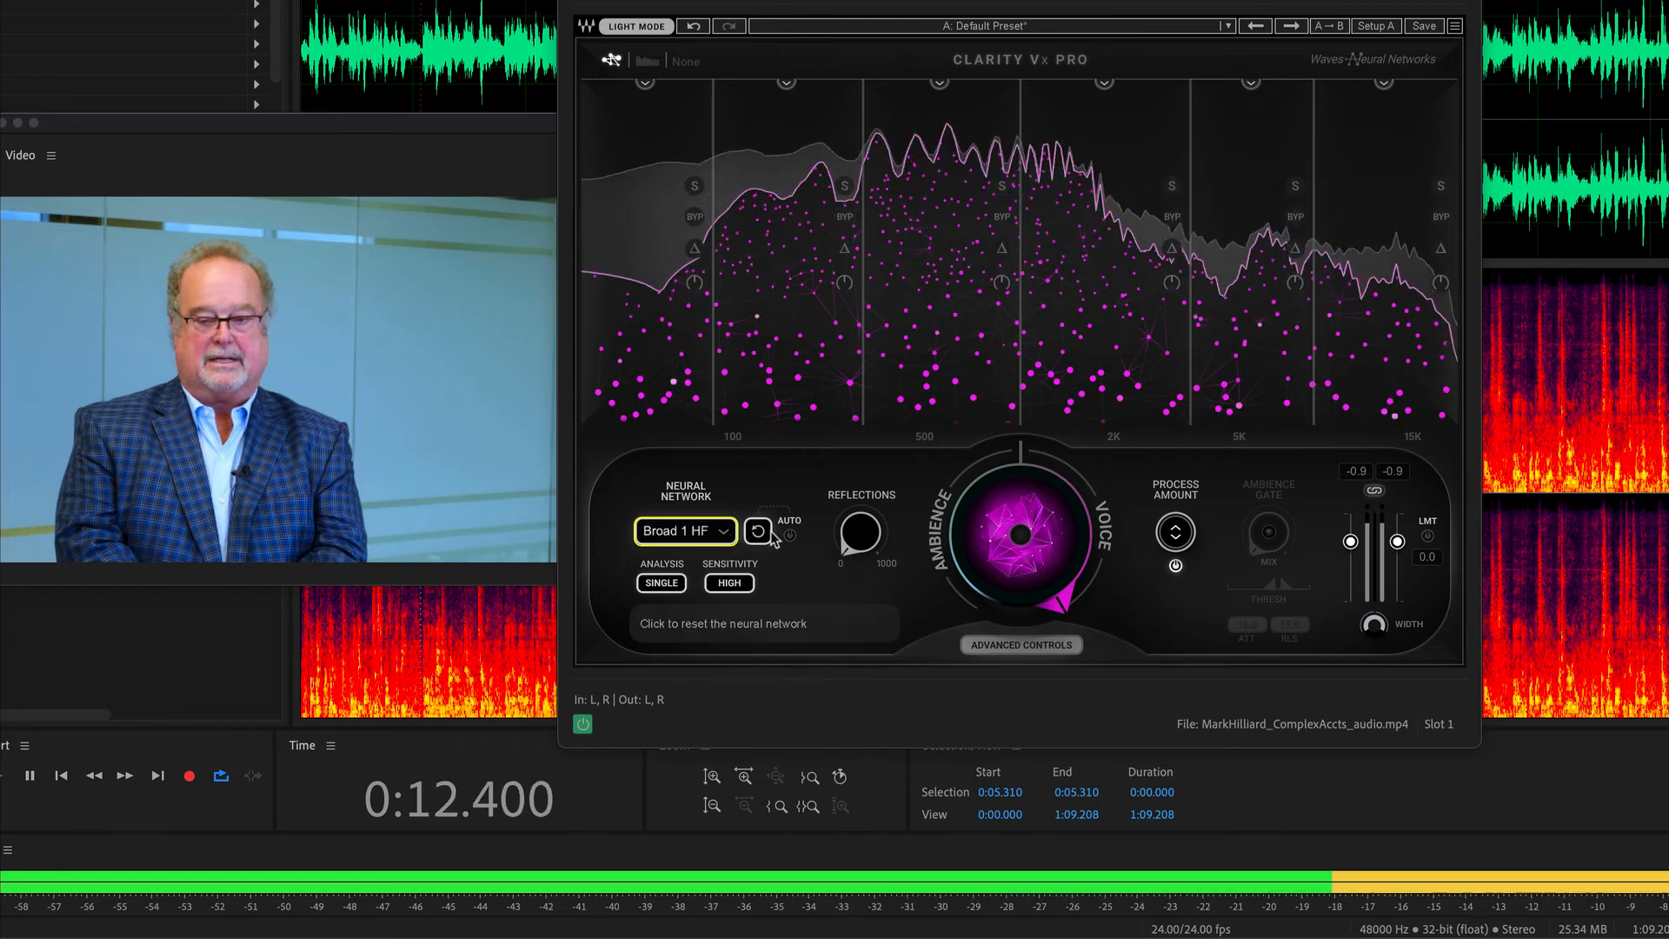
{"action": "key", "text": "space"}
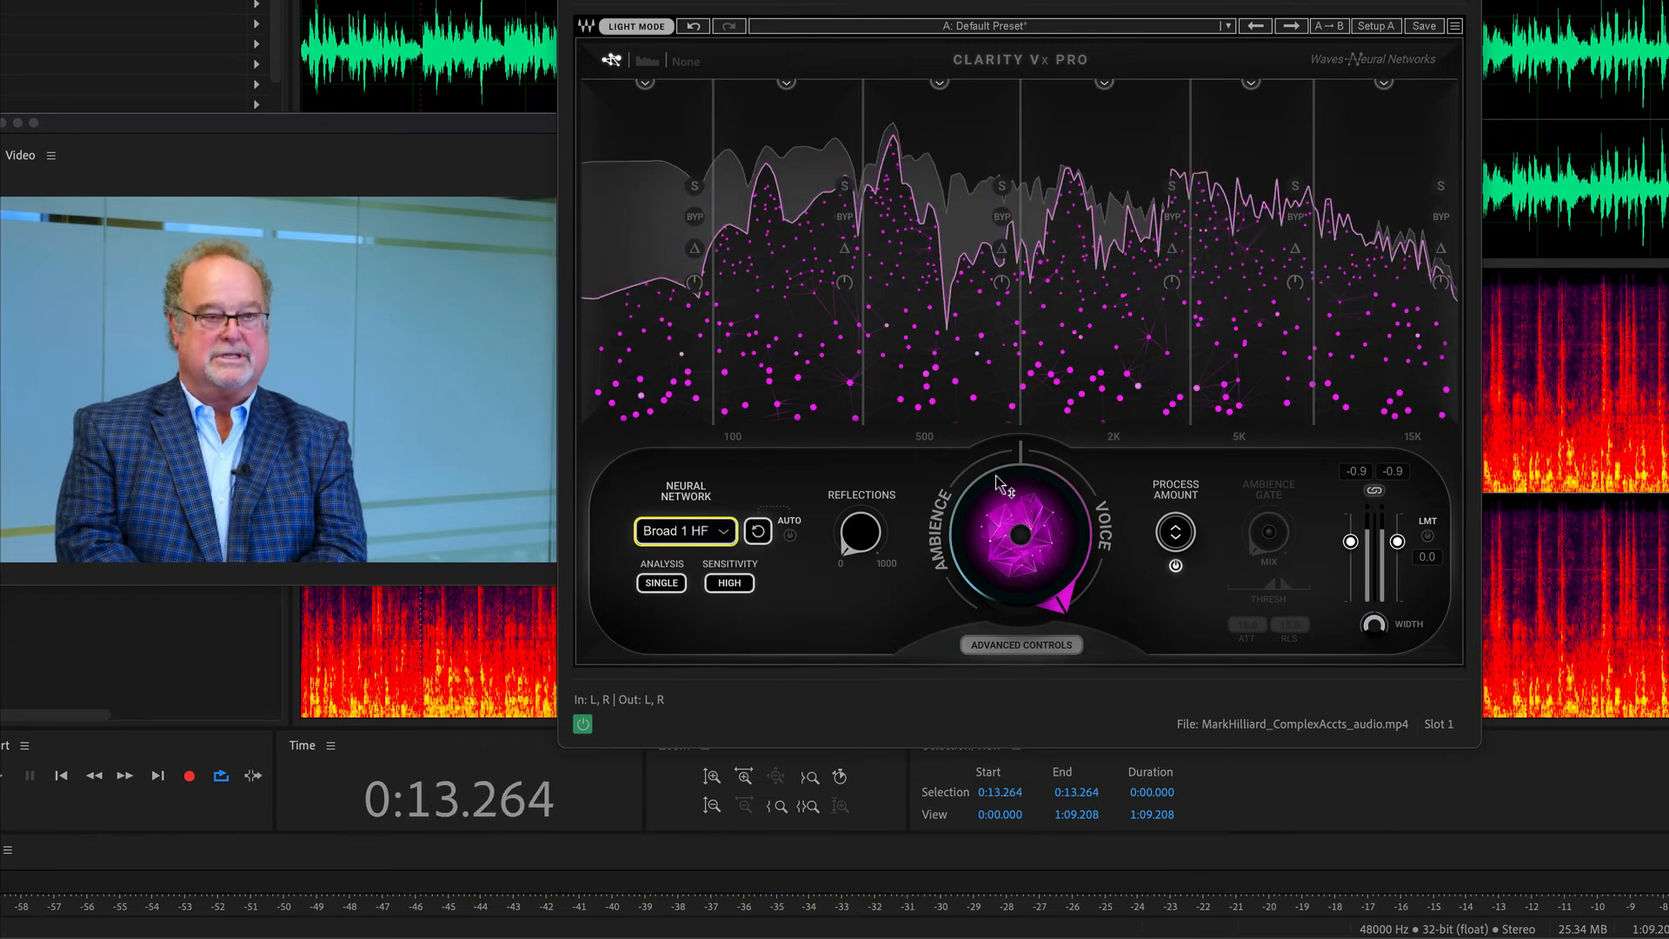
Set the neural network to Broad 1 and audition about six seconds of the clip.
{"action": "left_click", "coordinate": [703, 532]}
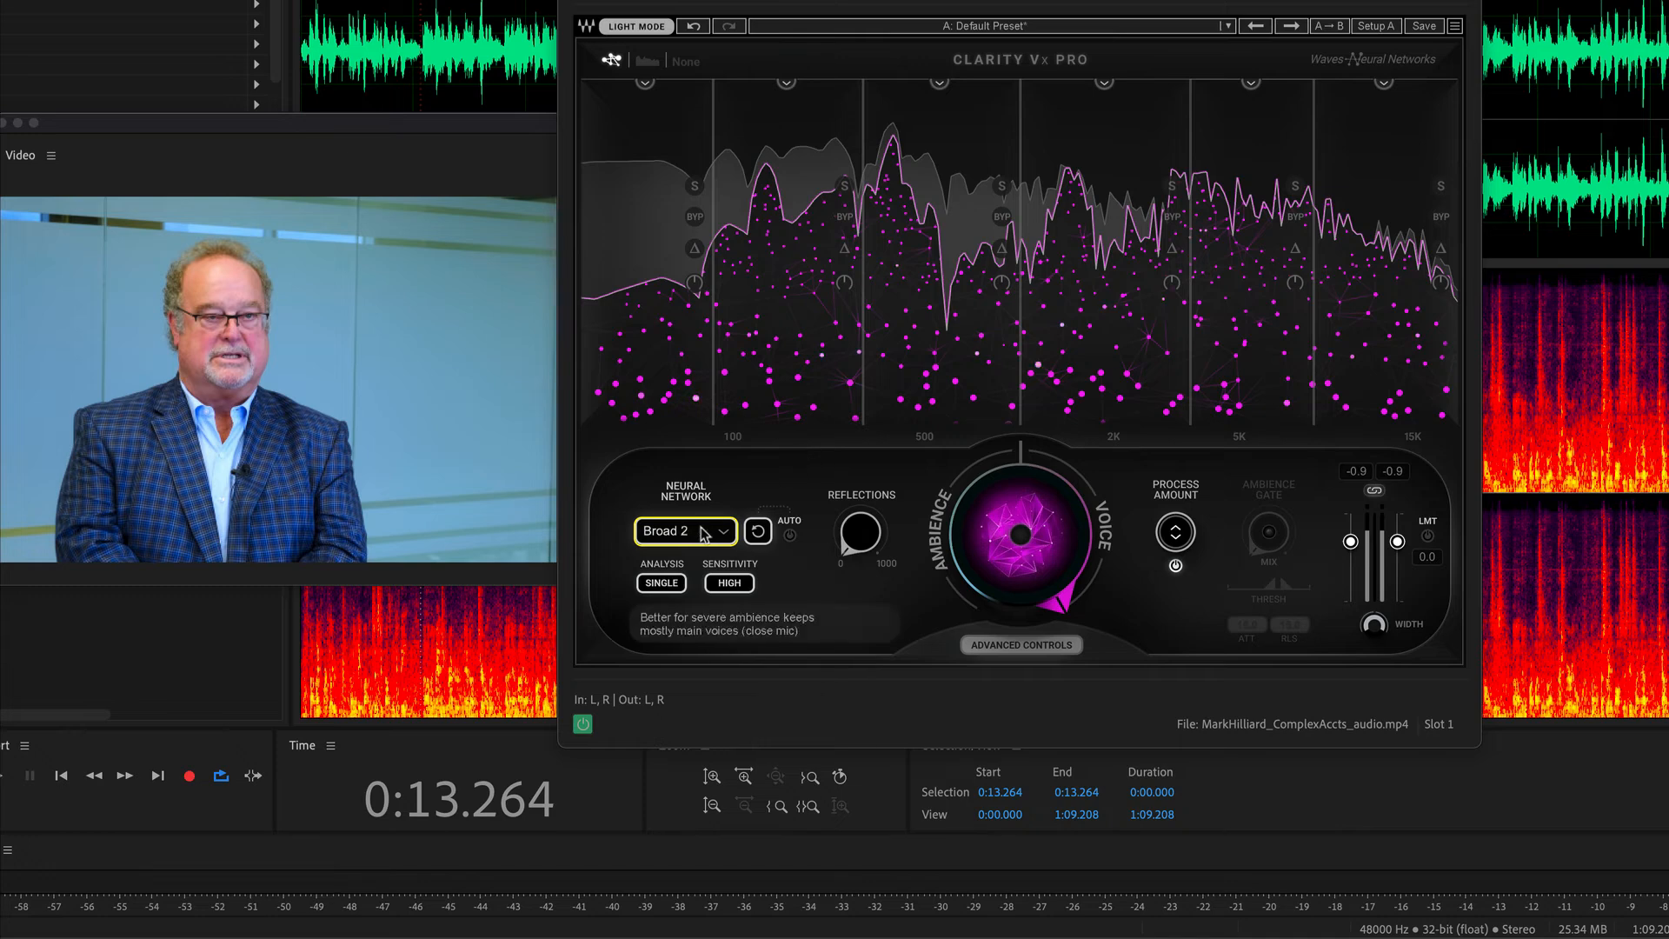
{"action": "left_click", "coordinate": [721, 533]}
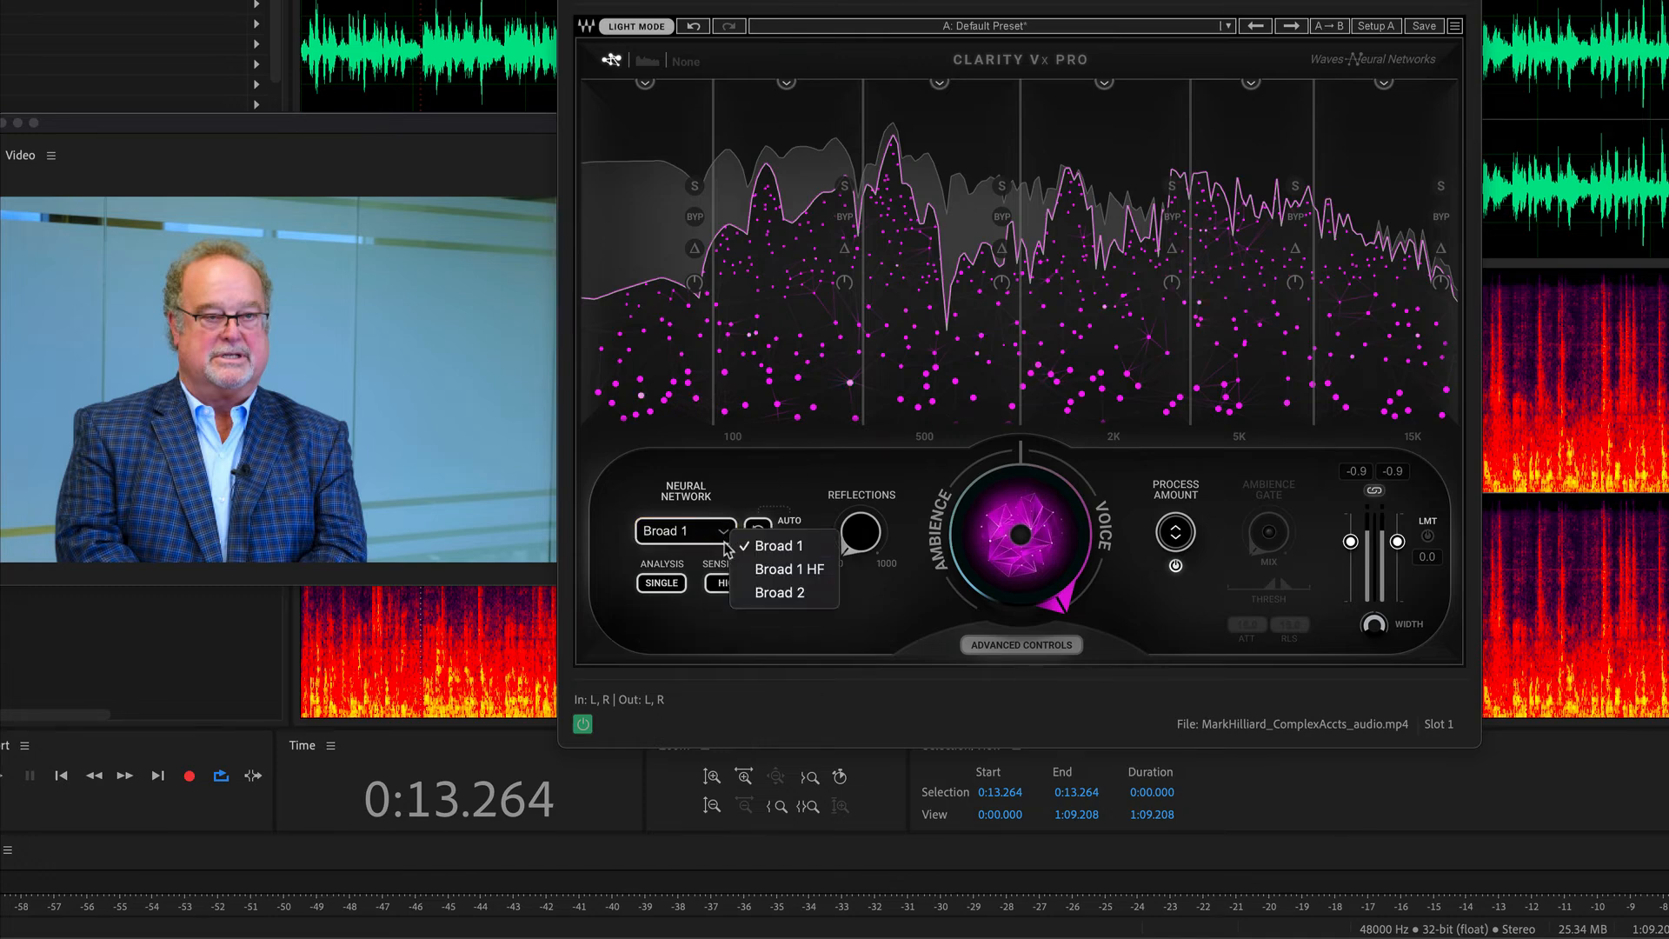
{"action": "left_click", "coordinate": [884, 622]}
{"action": "key", "text": "space"}
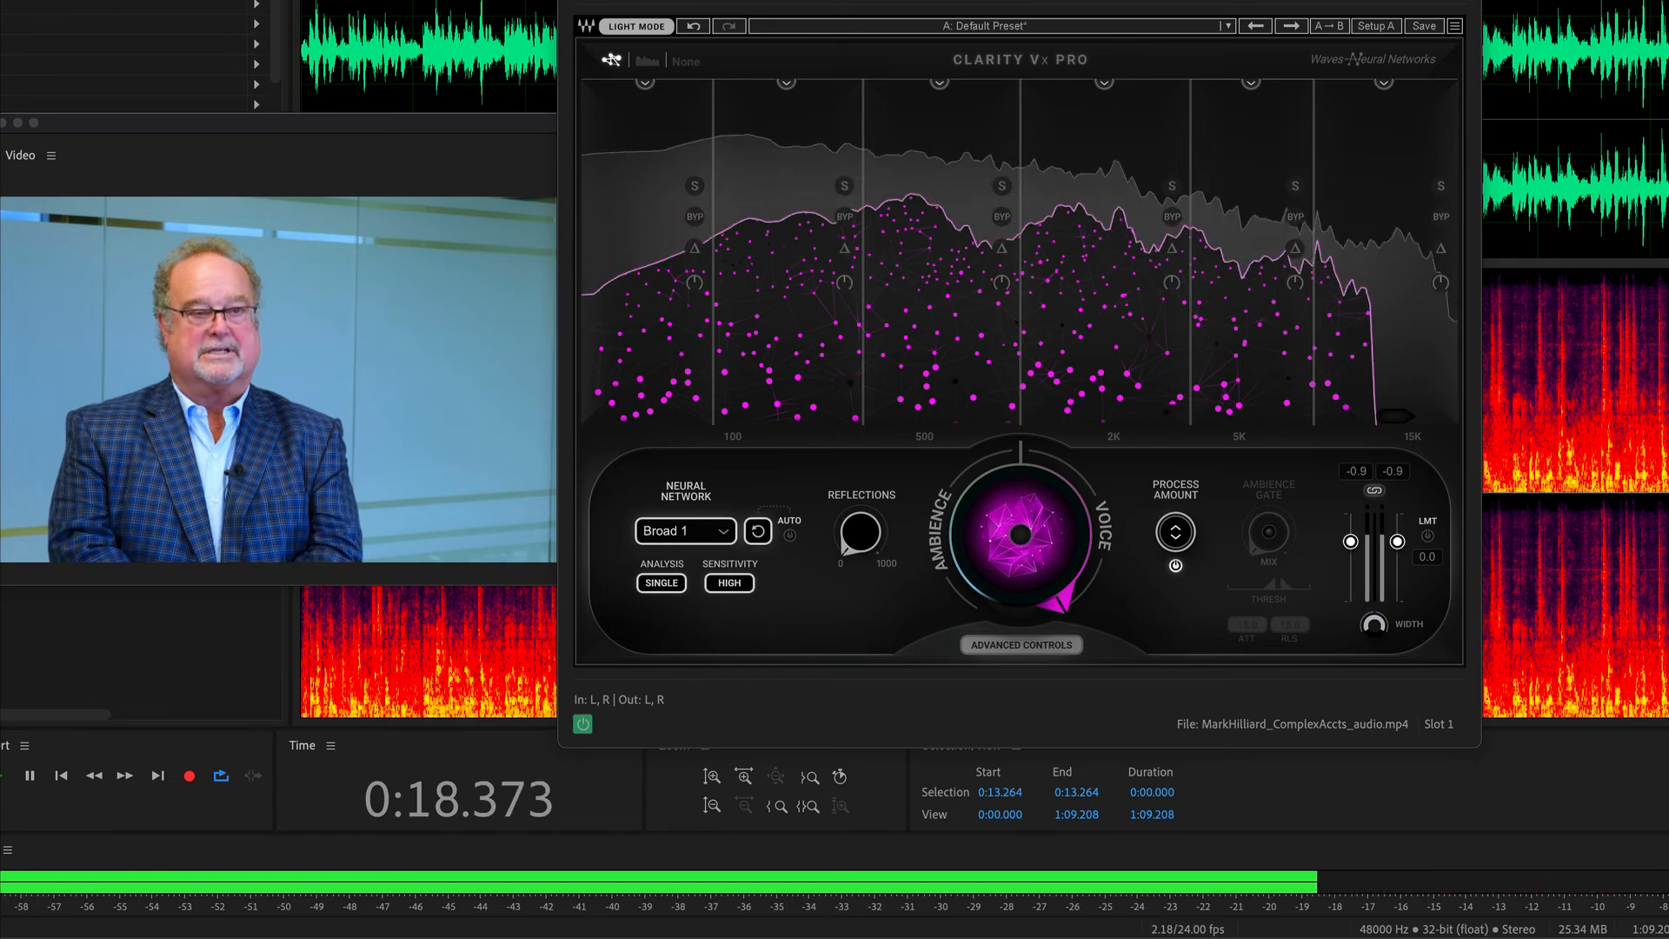
{"action": "key", "text": "space"}
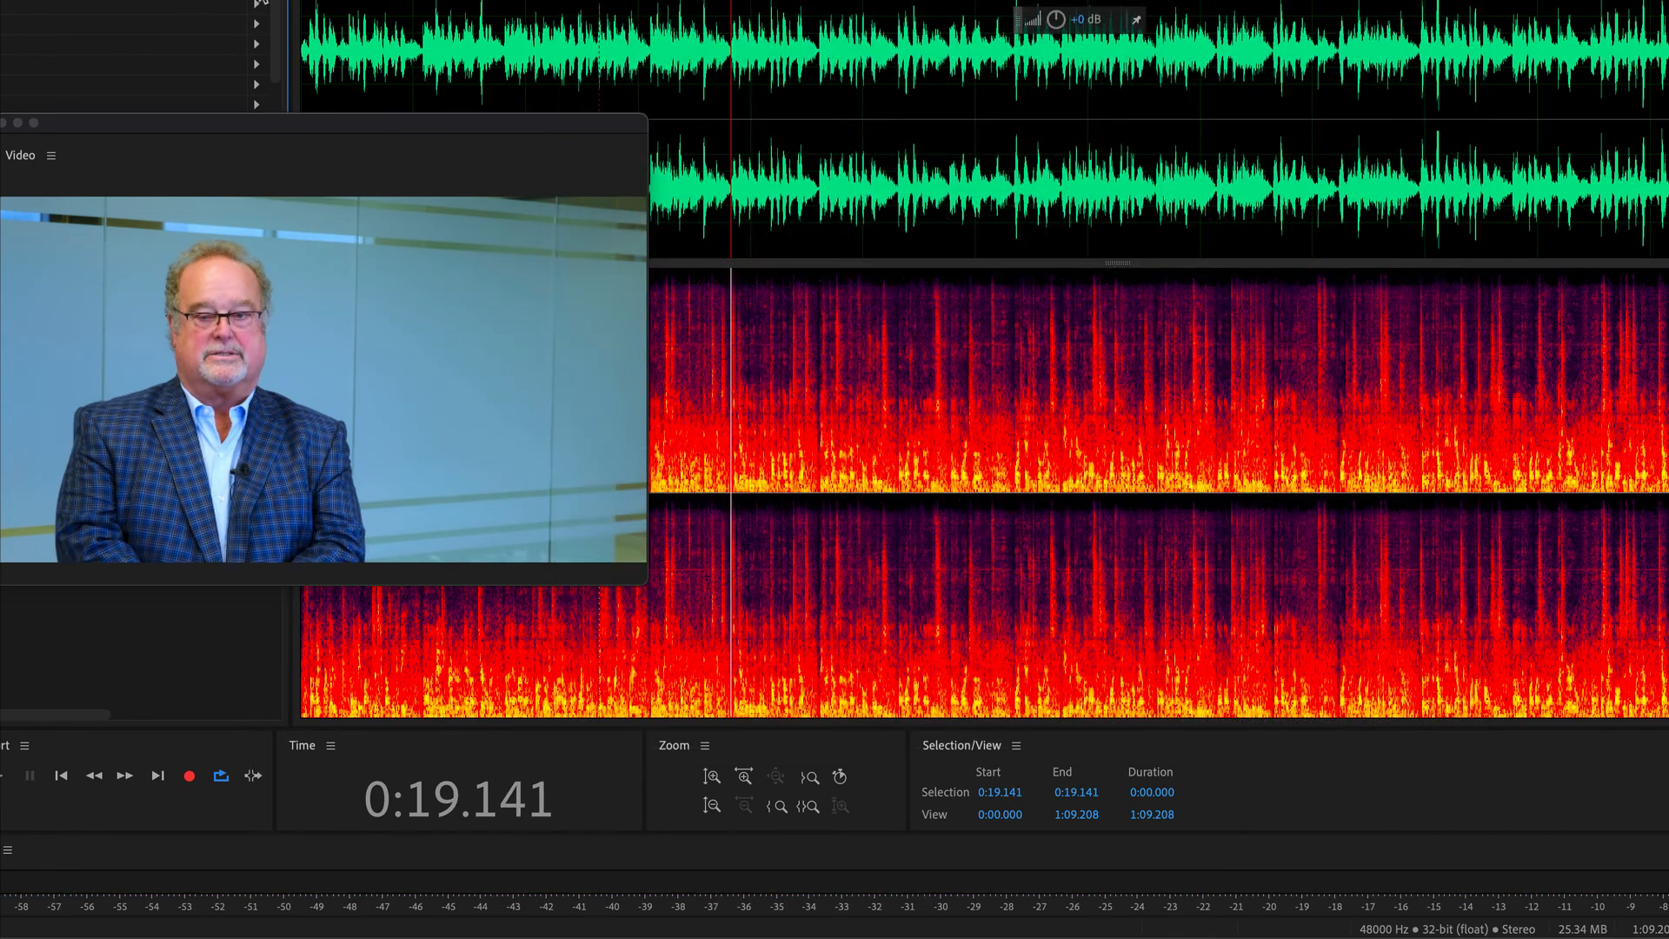
View the ERA Noise Remover Pro effect in slot 2 and, with its window closed, move the Video window over the middle of the waveform.
{"action": "double_click", "coordinate": [163, 2]}
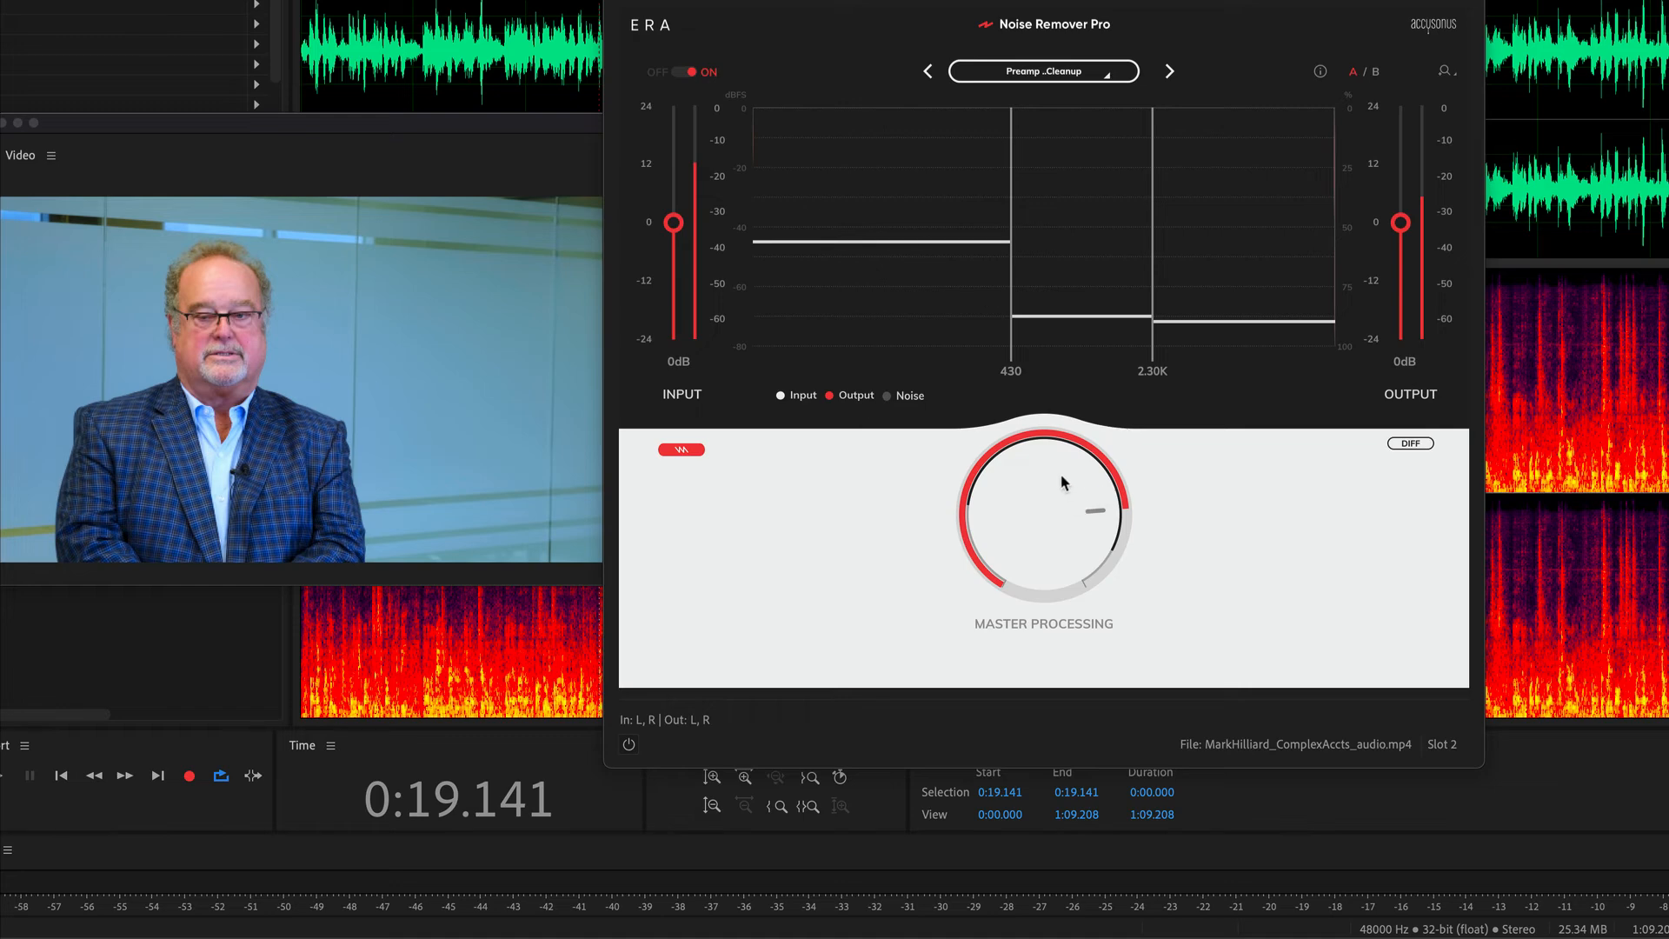
{"action": "left_click", "coordinate": [2, 2]}
{"action": "mouse_move", "coordinate": [1093, 304]}
{"action": "left_click", "coordinate": [619, 1]}
{"action": "left_click_drag", "start_coordinate": [414, 124], "coordinate": [1023, 76]}
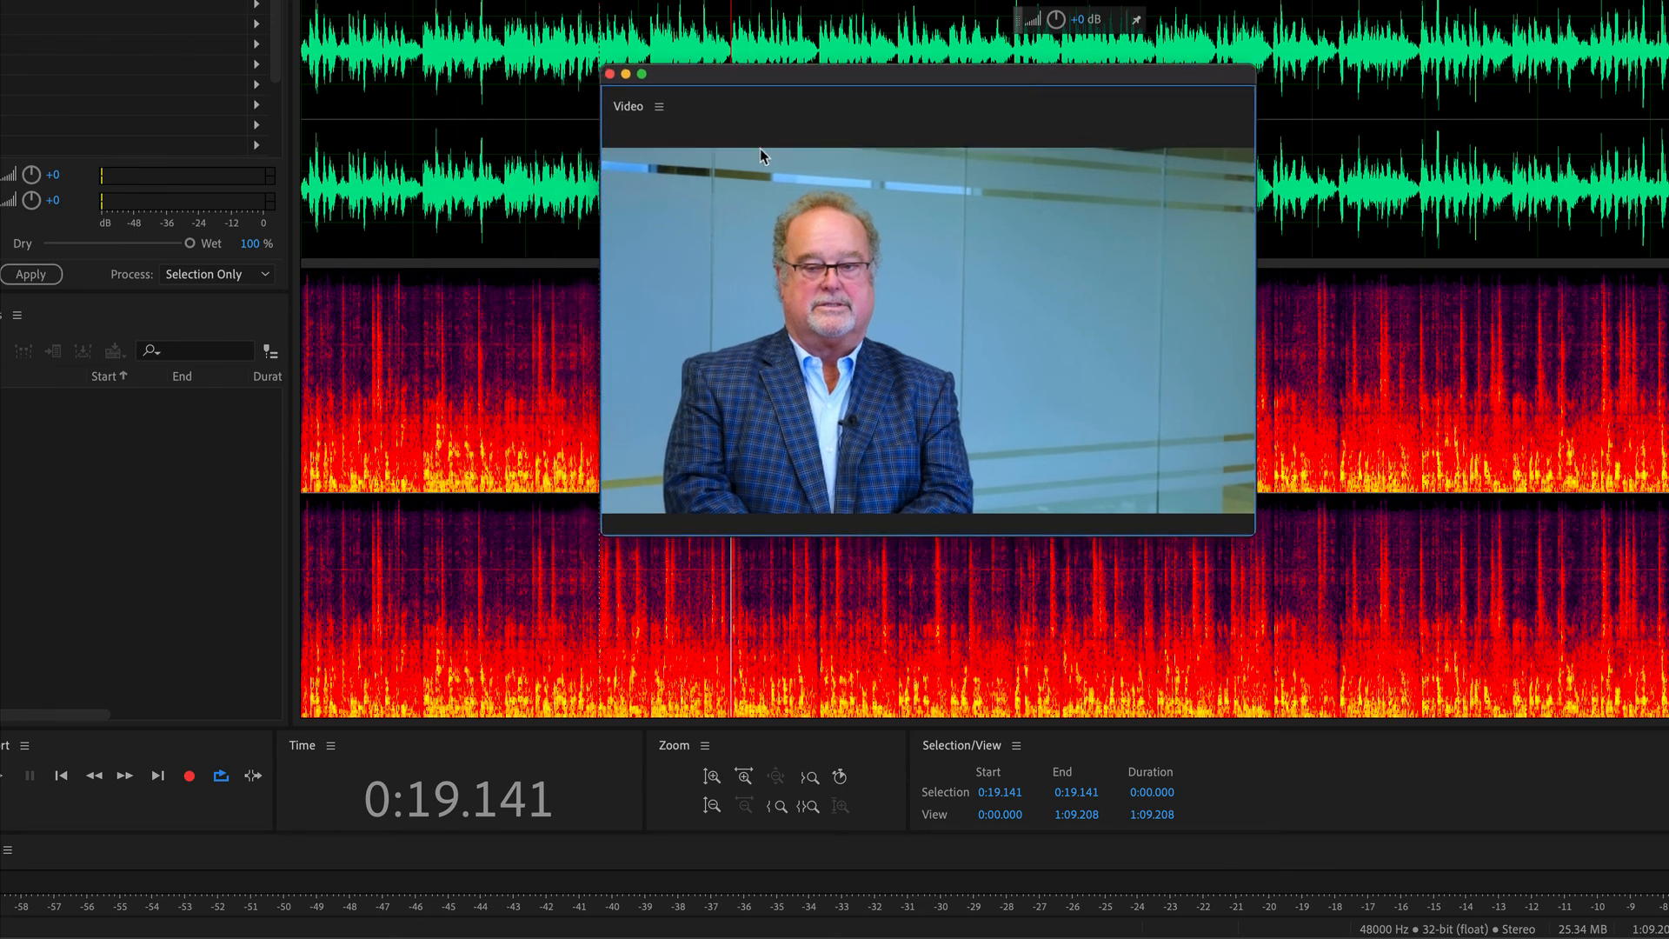